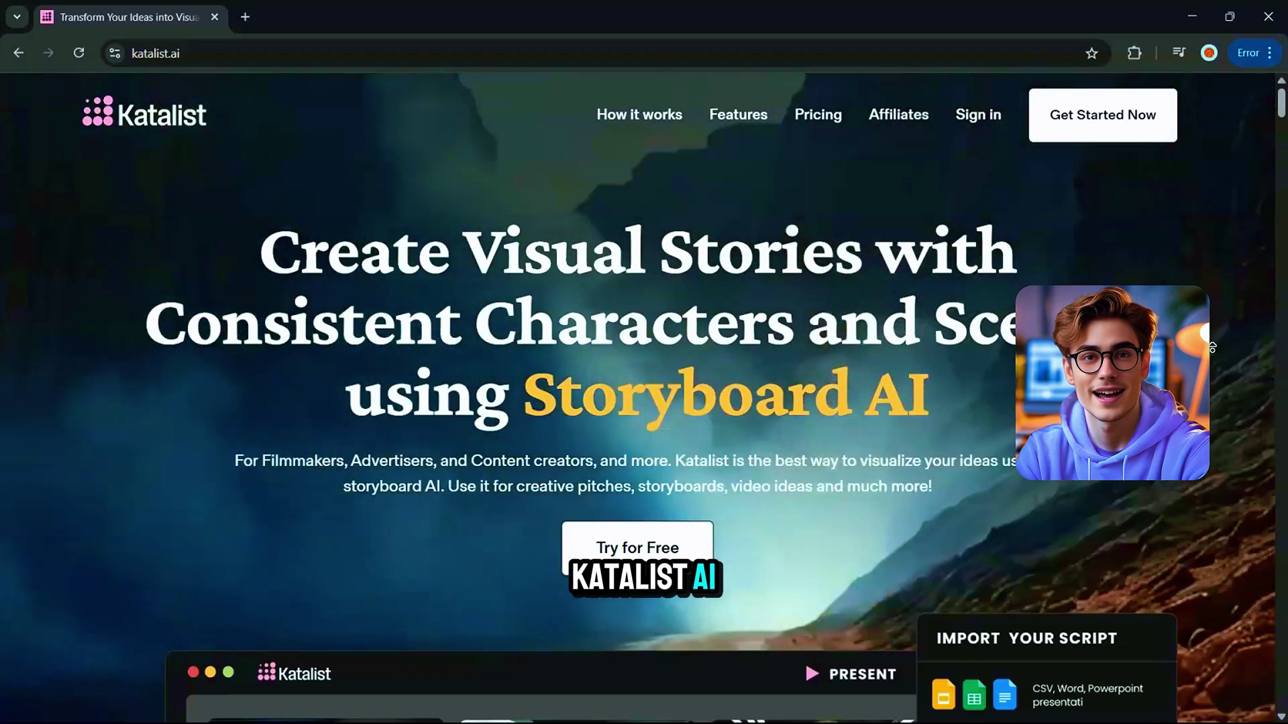
Step: Browse the katalist.ai landing page, then start sign-up with Get Started Now
{"action": "scroll", "coordinate": [1242, 613], "scroll_direction": "down", "scroll_amount": 15}
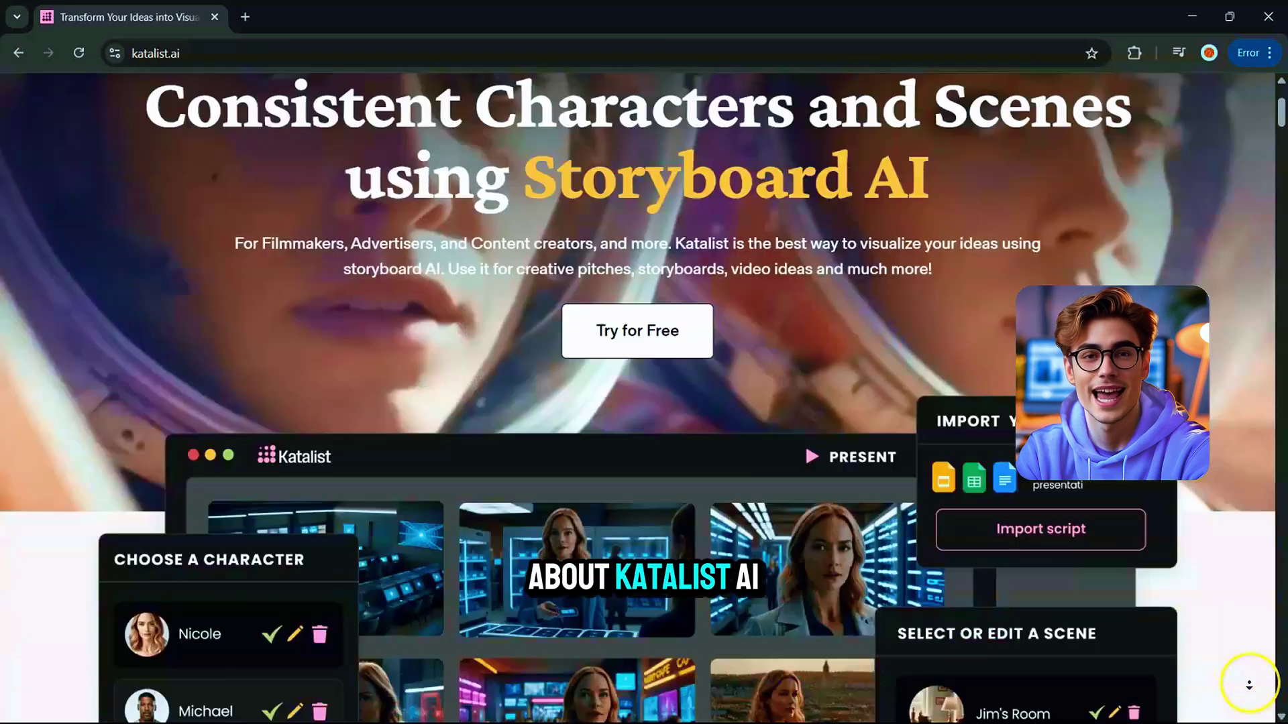
{"action": "scroll", "coordinate": [1248, 684], "scroll_direction": "down", "scroll_amount": 20}
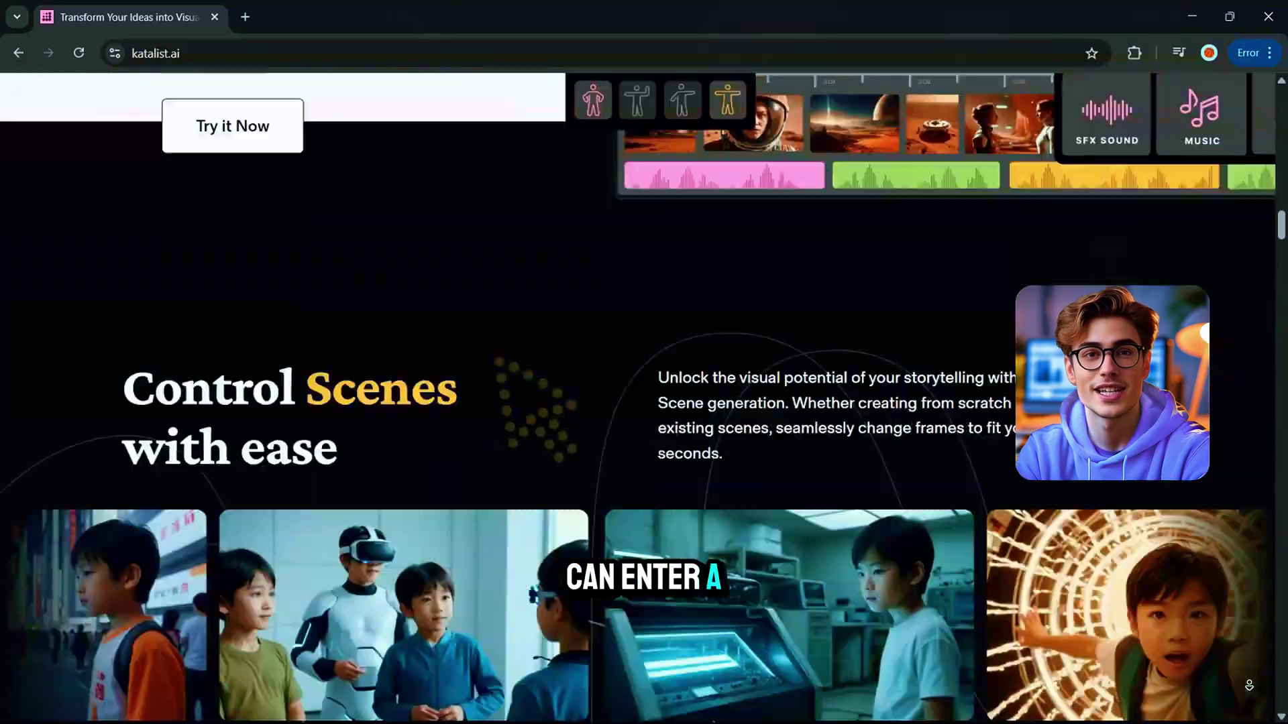
{"action": "scroll", "coordinate": [1249, 684], "scroll_direction": "down", "scroll_amount": 20}
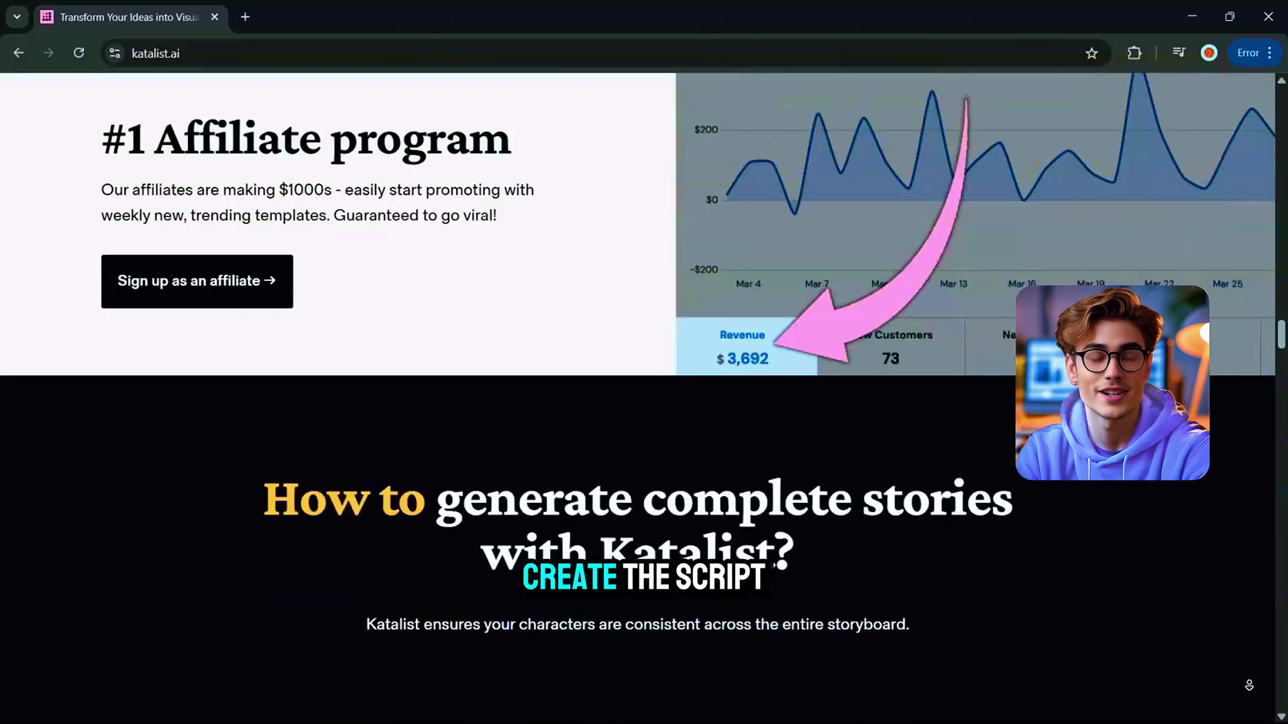
{"action": "scroll", "coordinate": [1248, 685], "scroll_direction": "down", "scroll_amount": 20}
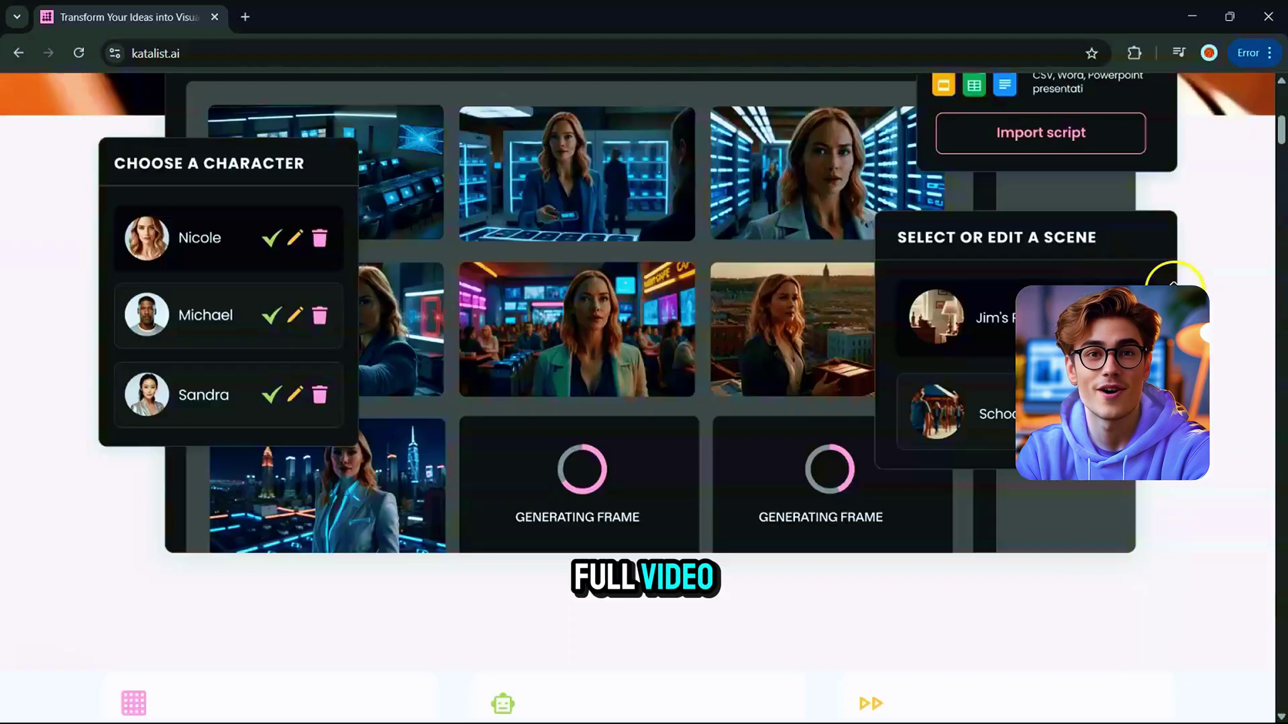
{"action": "scroll", "coordinate": [1172, 280], "scroll_direction": "up", "scroll_amount": 10}
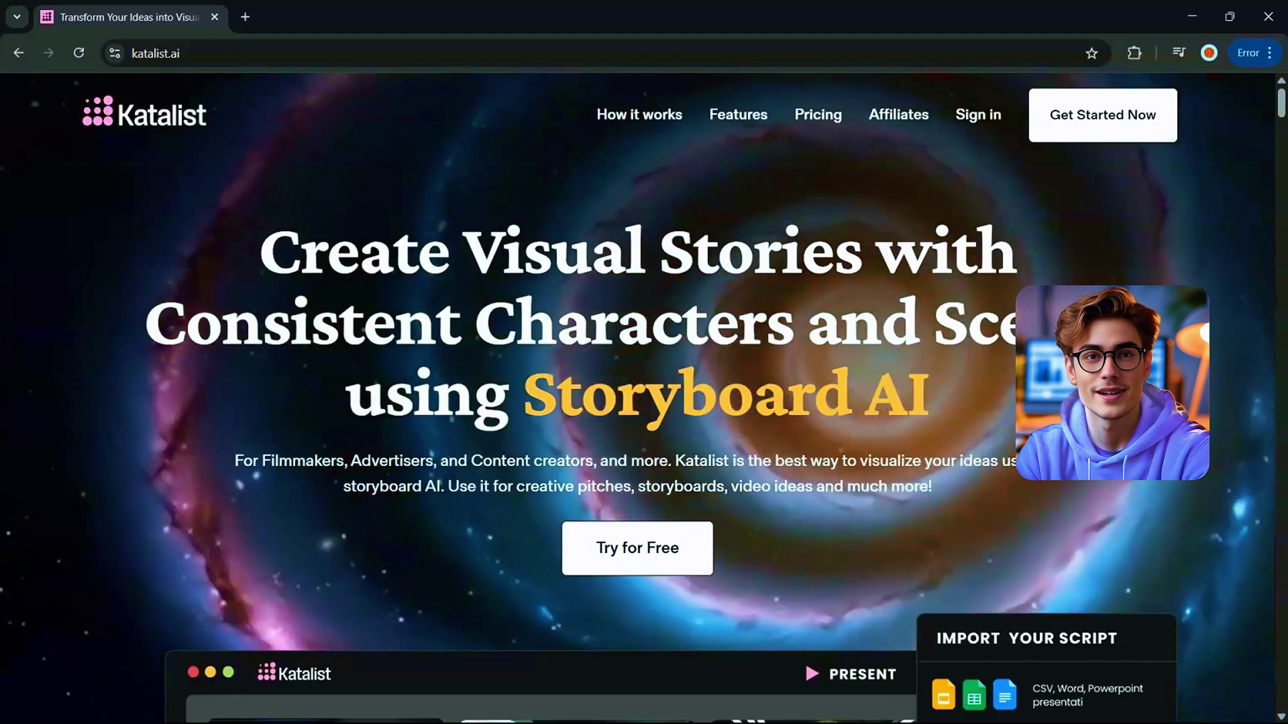
{"action": "left_click", "coordinate": [1100, 122]}
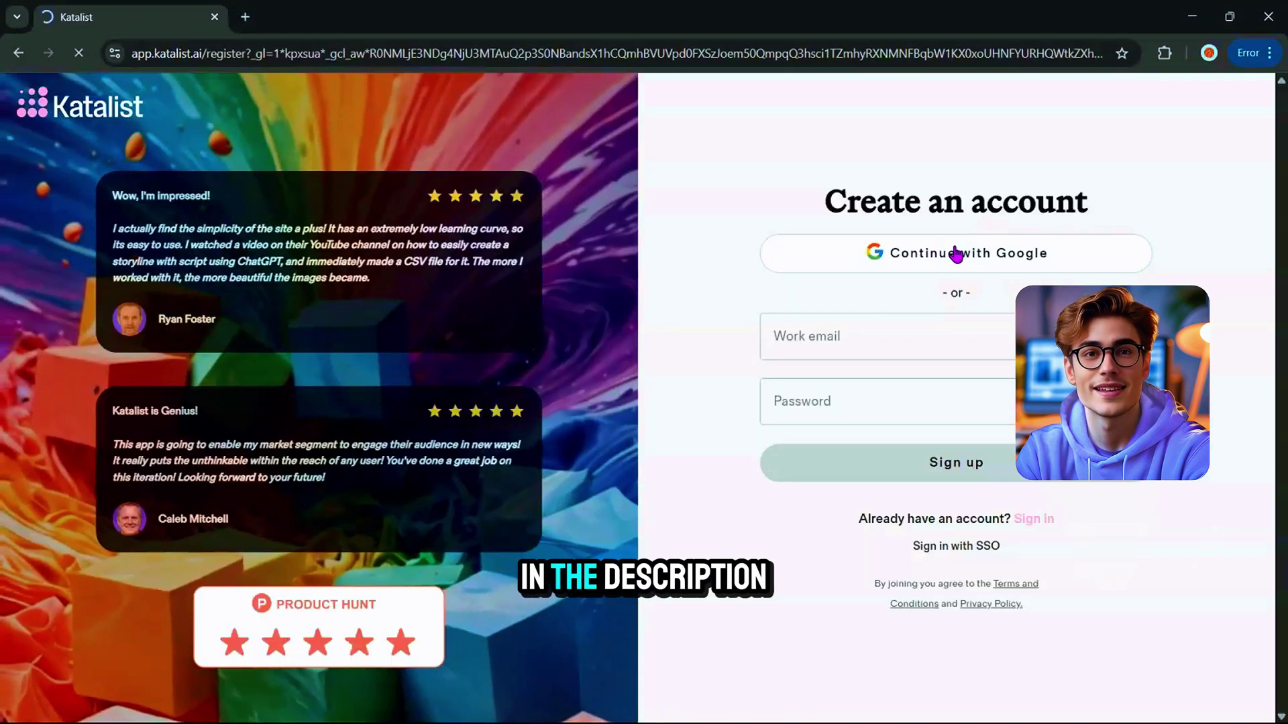
Step: Sign in to Katalist with a Google account
{"action": "left_click", "coordinate": [957, 253]}
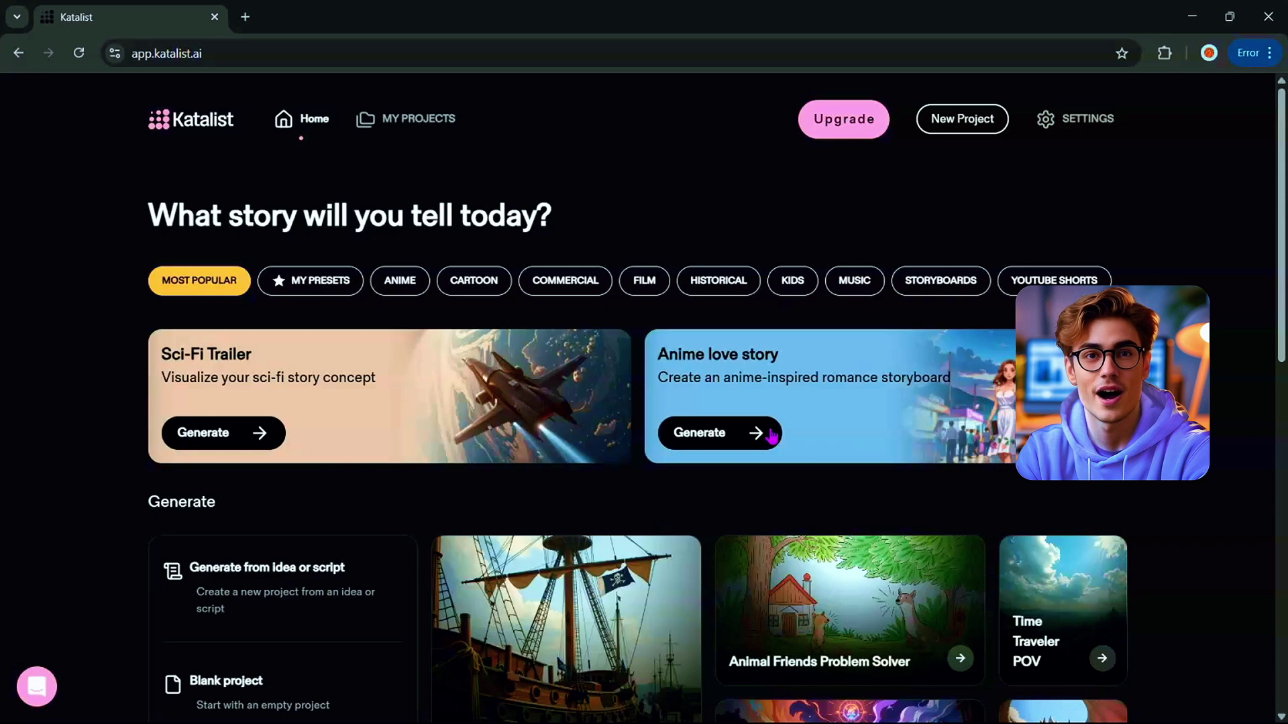
{"action": "scroll", "coordinate": [771, 435], "scroll_direction": "down", "scroll_amount": 4}
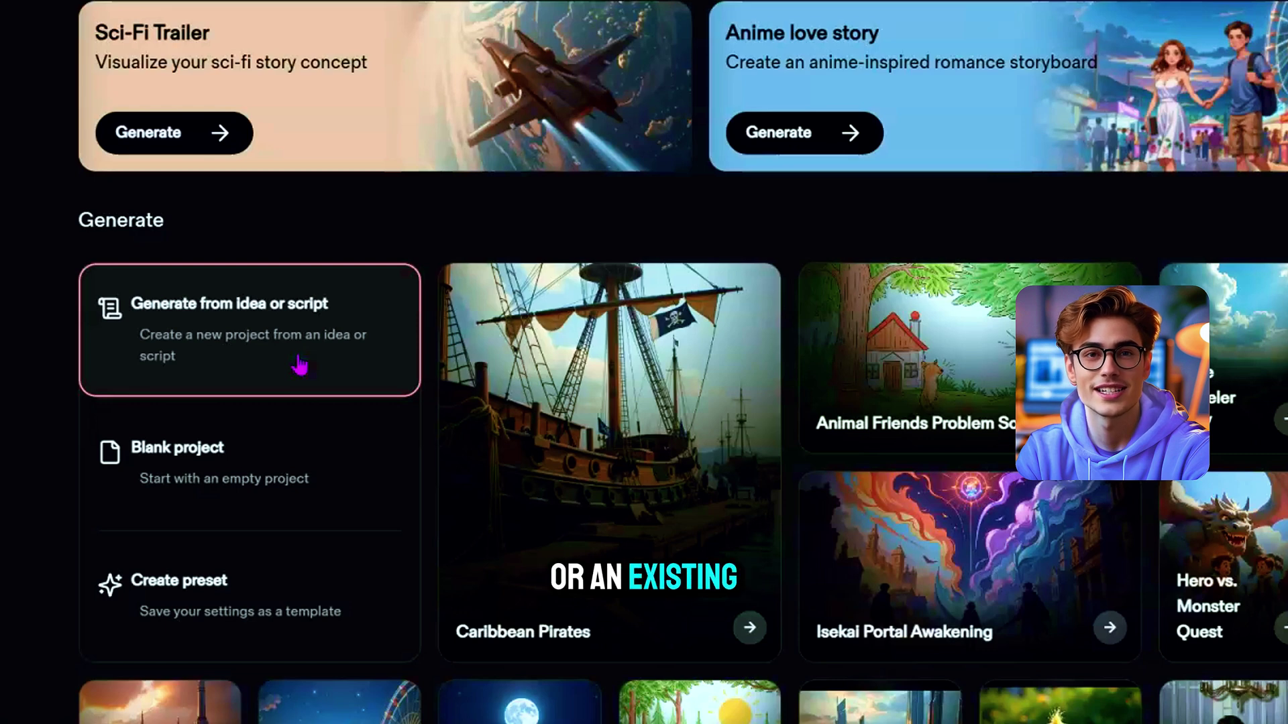
{"action": "left_click", "coordinate": [302, 416]}
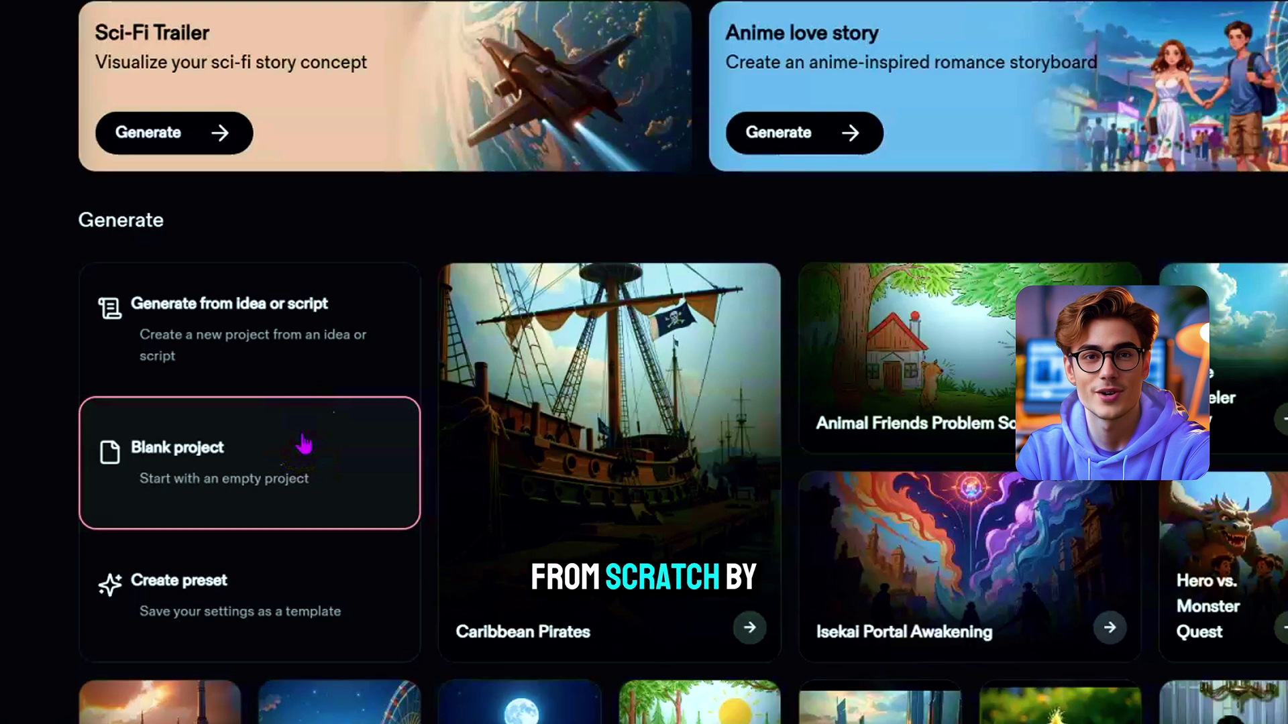
{"action": "left_click", "coordinate": [308, 561]}
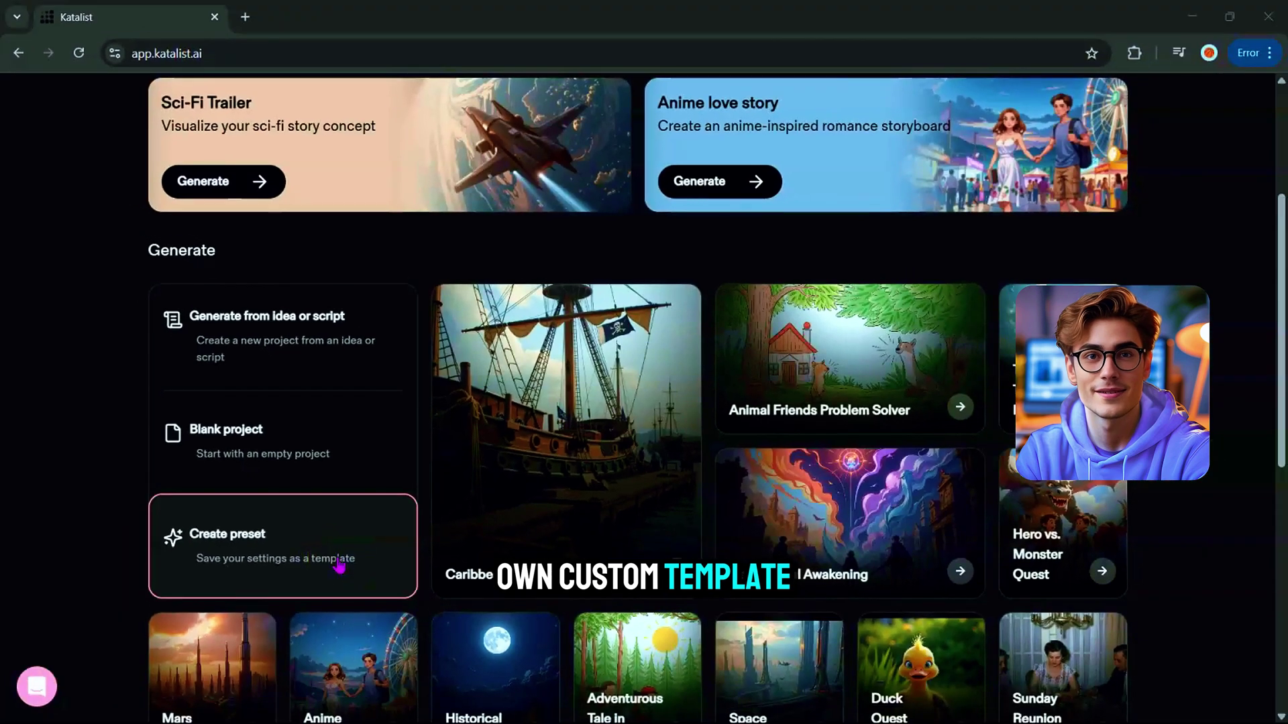
{"action": "scroll", "coordinate": [311, 609], "scroll_direction": "down", "scroll_amount": 6}
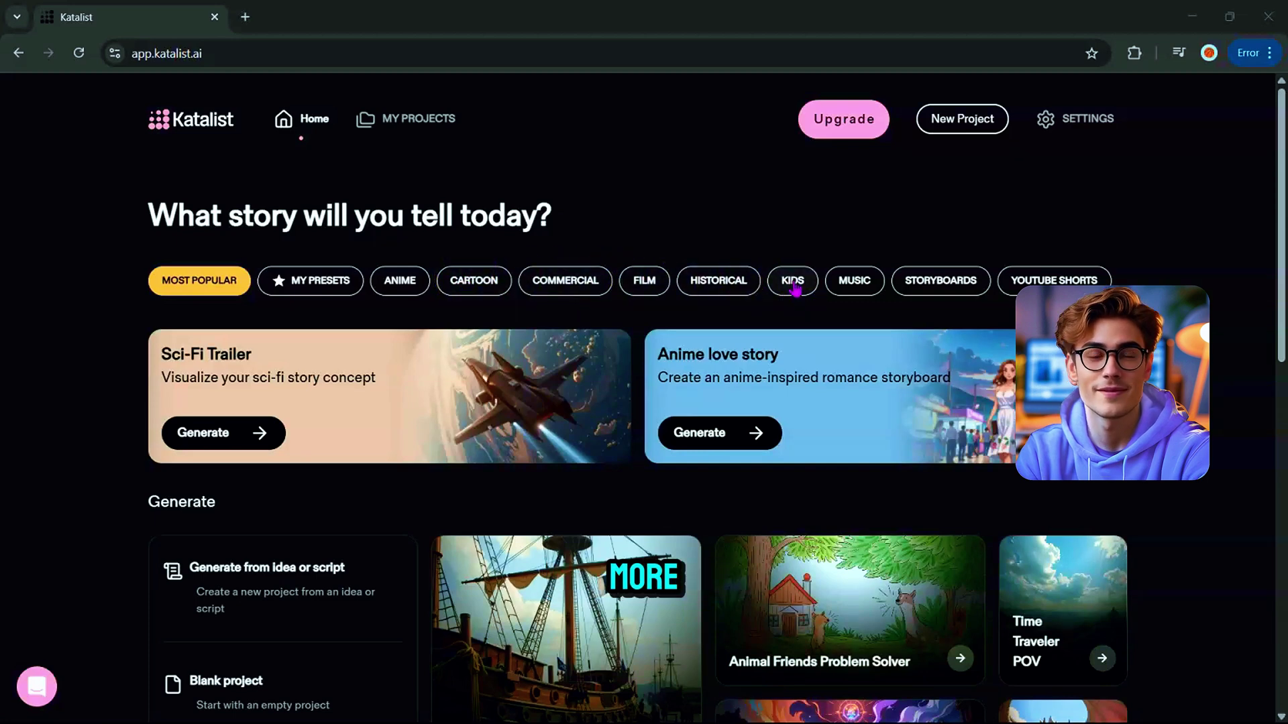
Step: Filter the home page to FILM templates and pick the Short Drama Pitch template
{"action": "left_click", "coordinate": [644, 281]}
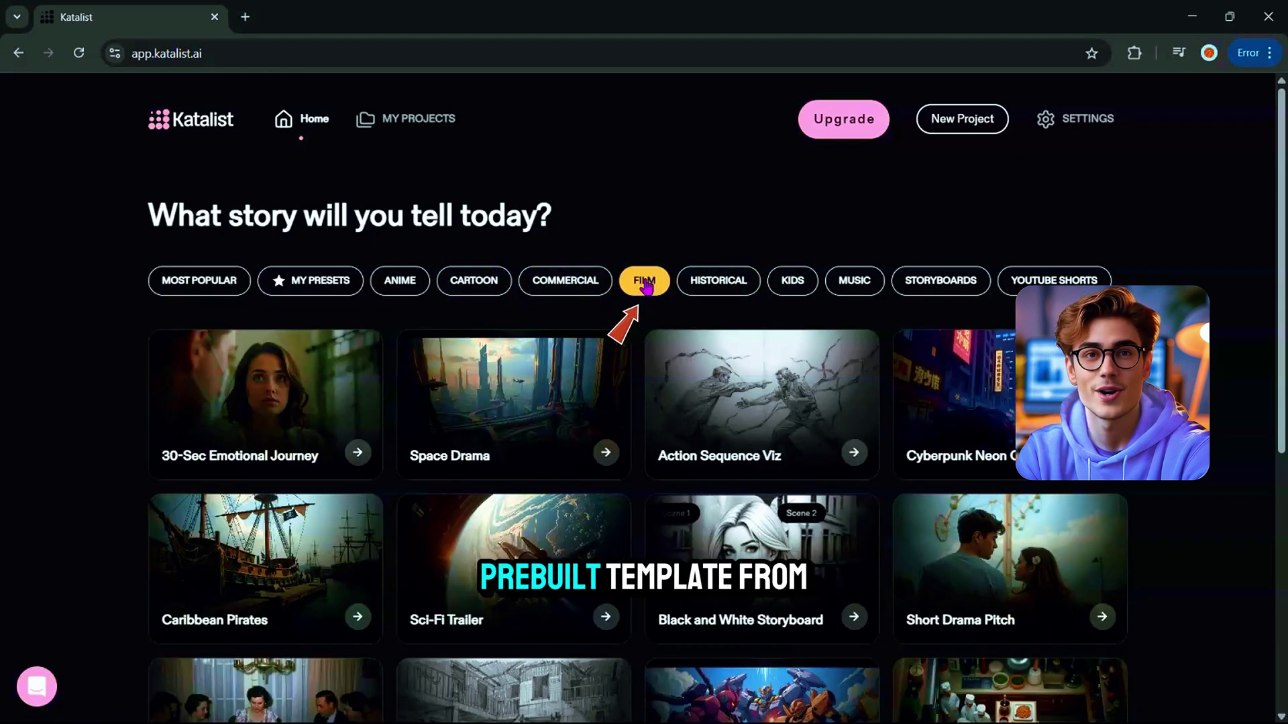
{"action": "scroll", "coordinate": [854, 281], "scroll_direction": "down", "scroll_amount": 9}
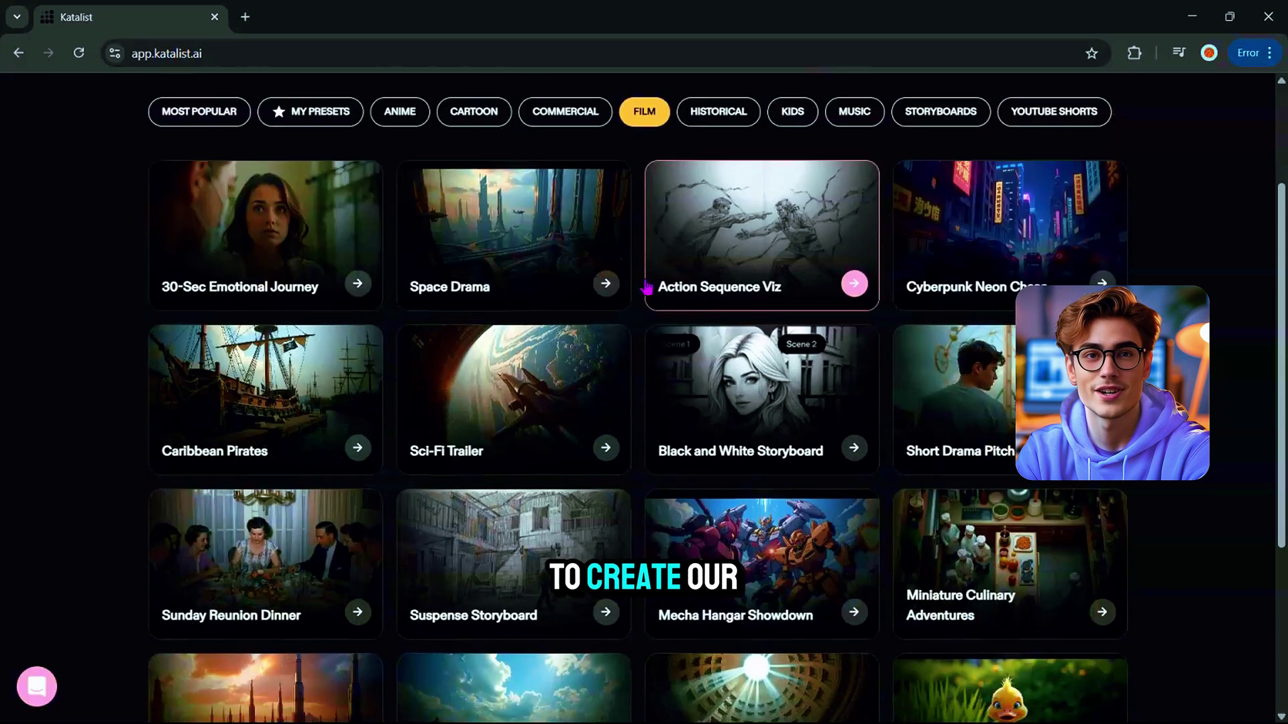
{"action": "scroll", "coordinate": [853, 324], "scroll_direction": "up", "scroll_amount": 9}
{"action": "left_click", "coordinate": [950, 583]}
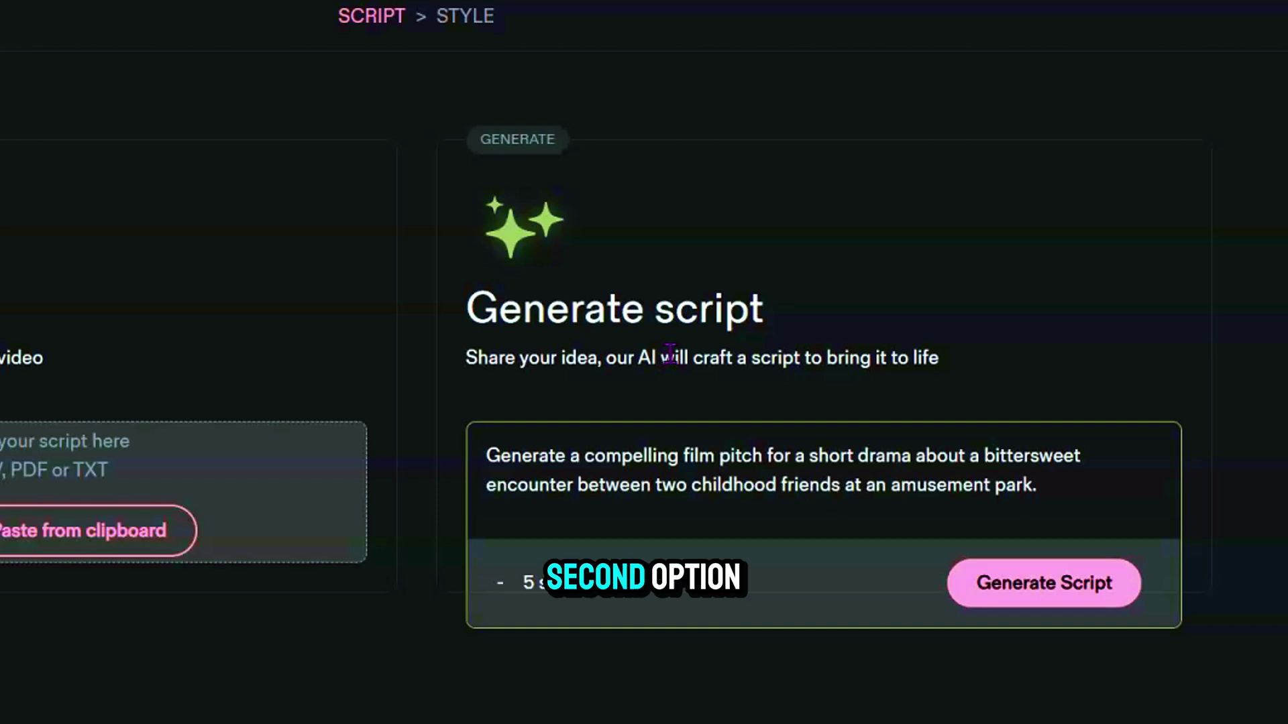
Step: Review the amusement-park Short Drama Pitch script prompt text
{"action": "left_click_drag", "start_coordinate": [485, 455], "coordinate": [1087, 482]}
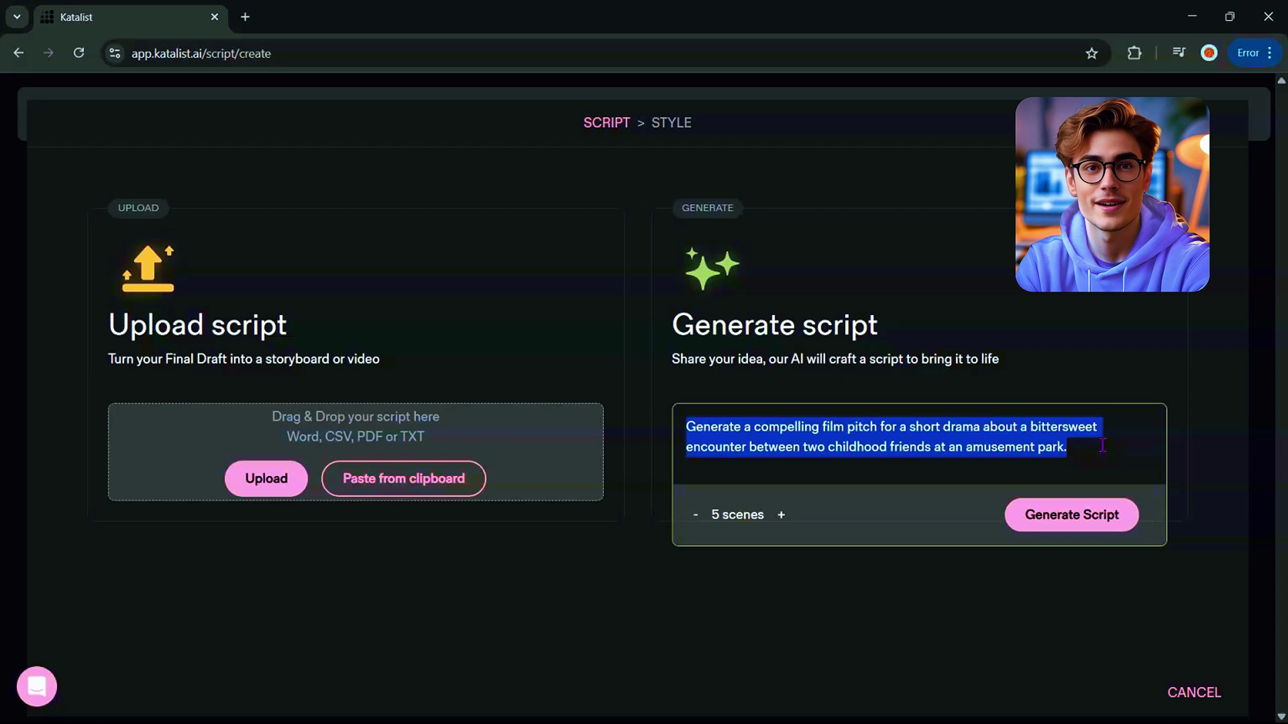
{"action": "left_click", "coordinate": [1101, 446]}
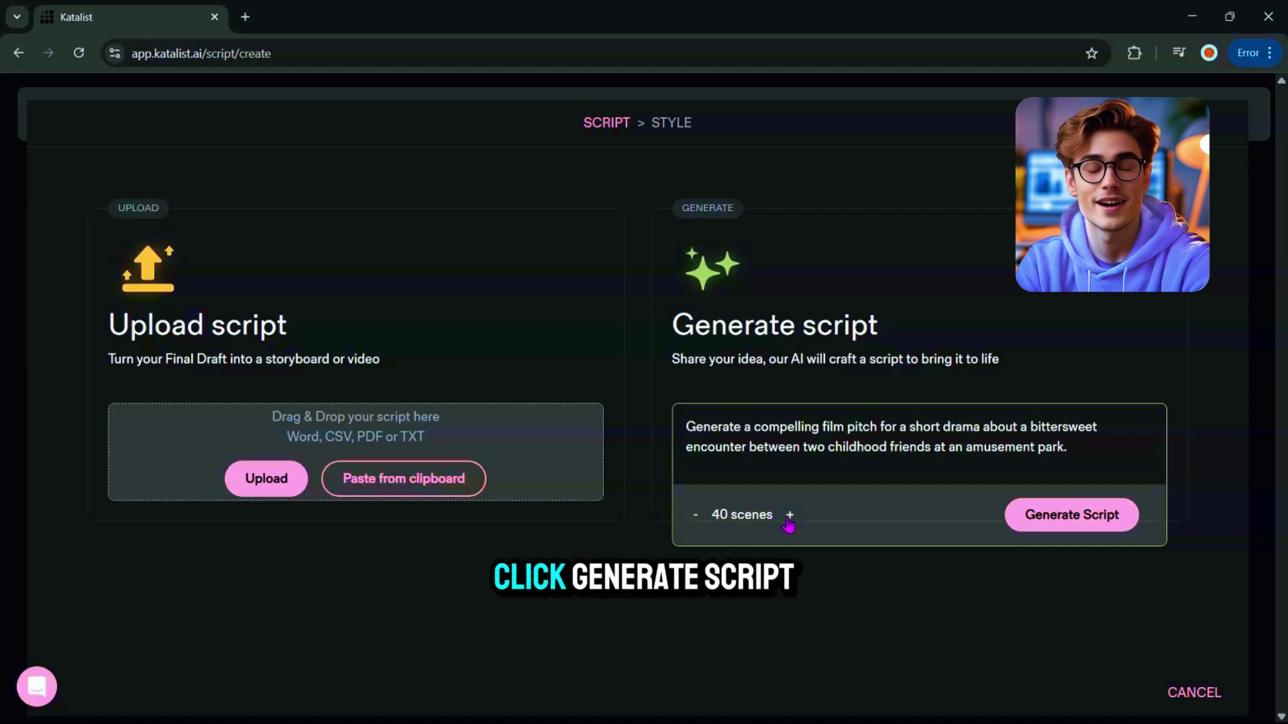
Step: Generate the Carousel of Memories script and try editing the first scene's description
{"action": "left_click", "coordinate": [1051, 519]}
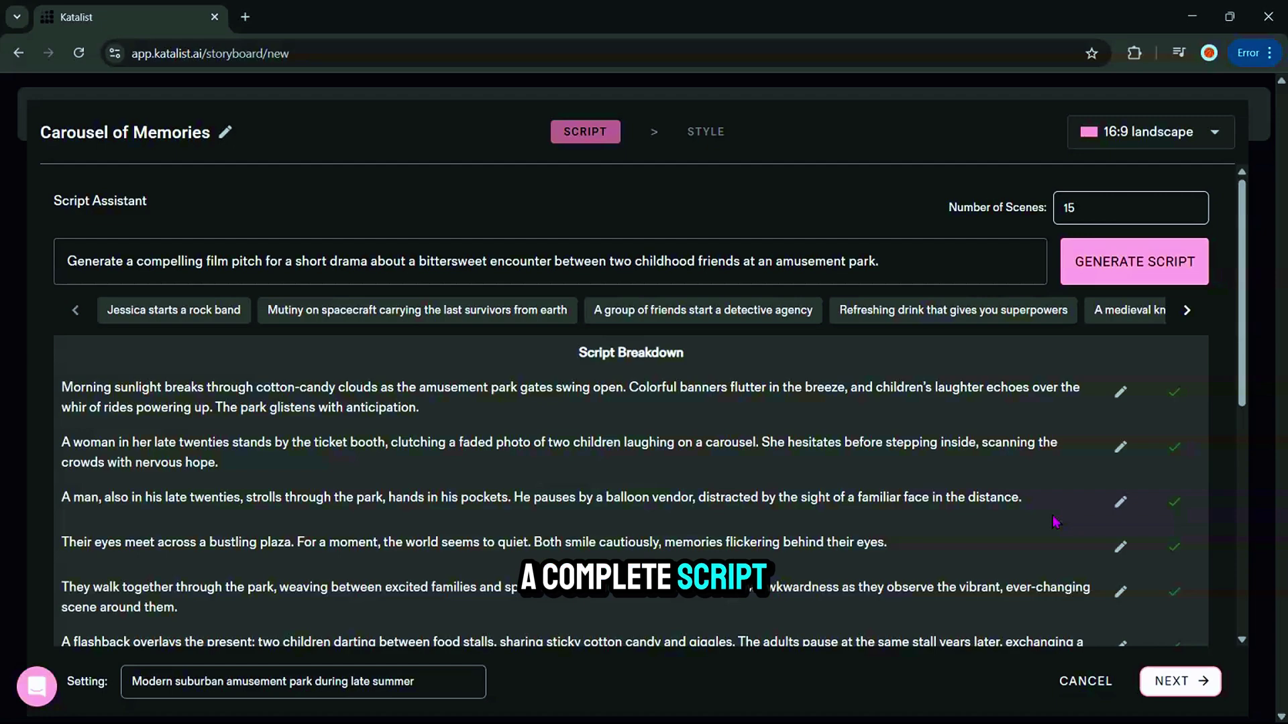
{"action": "scroll", "coordinate": [1053, 522], "scroll_direction": "down", "scroll_amount": 5}
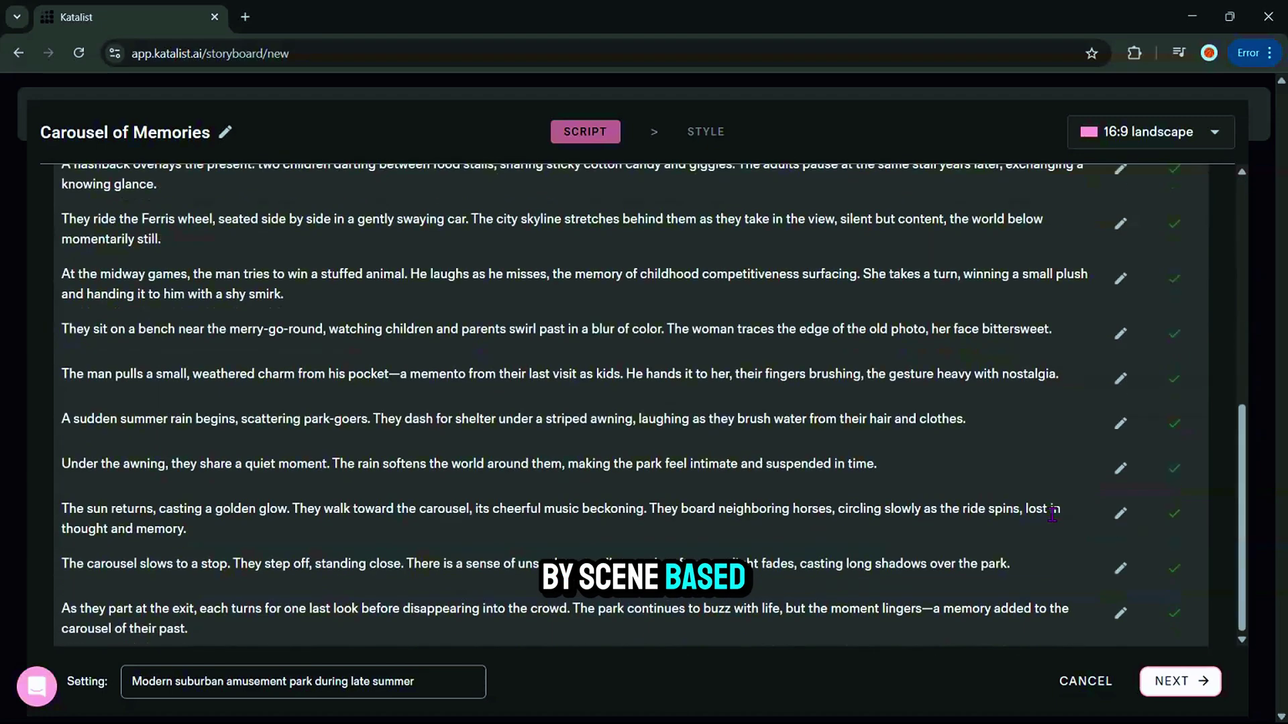
{"action": "scroll", "coordinate": [1051, 515], "scroll_direction": "up", "scroll_amount": 6}
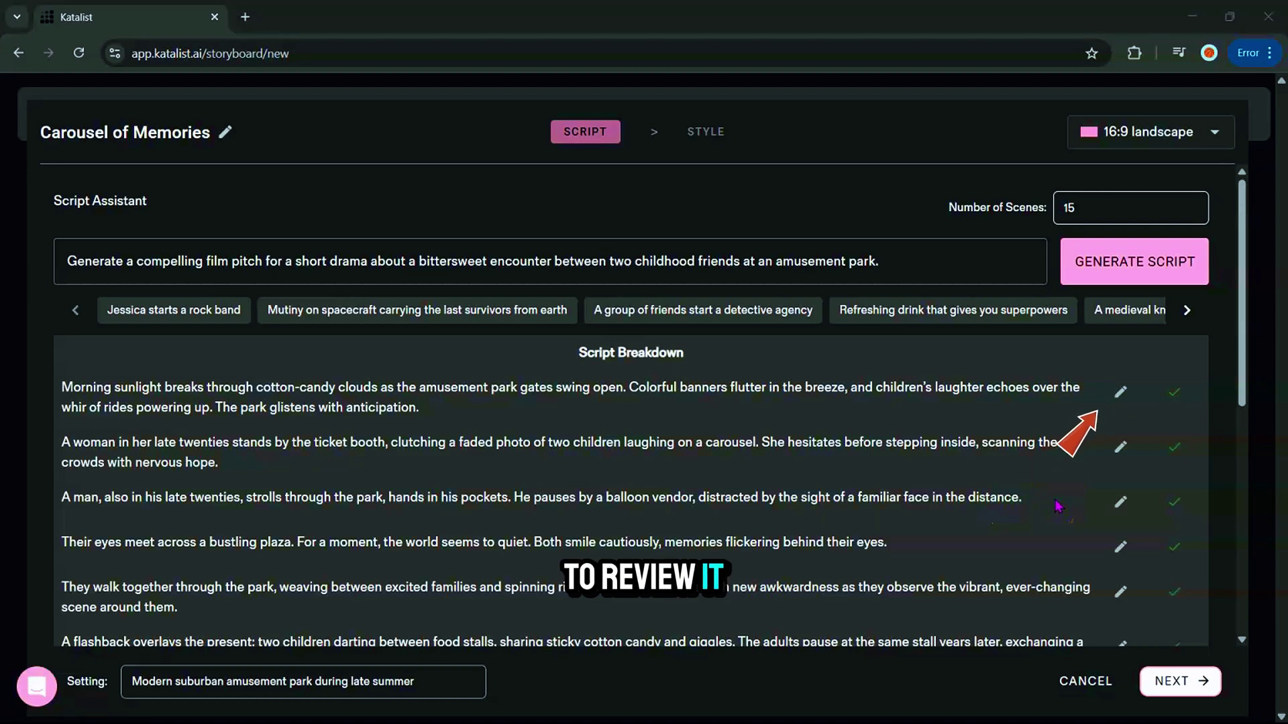
{"action": "left_click", "coordinate": [1120, 391]}
{"action": "left_click_drag", "start_coordinate": [61, 403], "coordinate": [398, 426]}
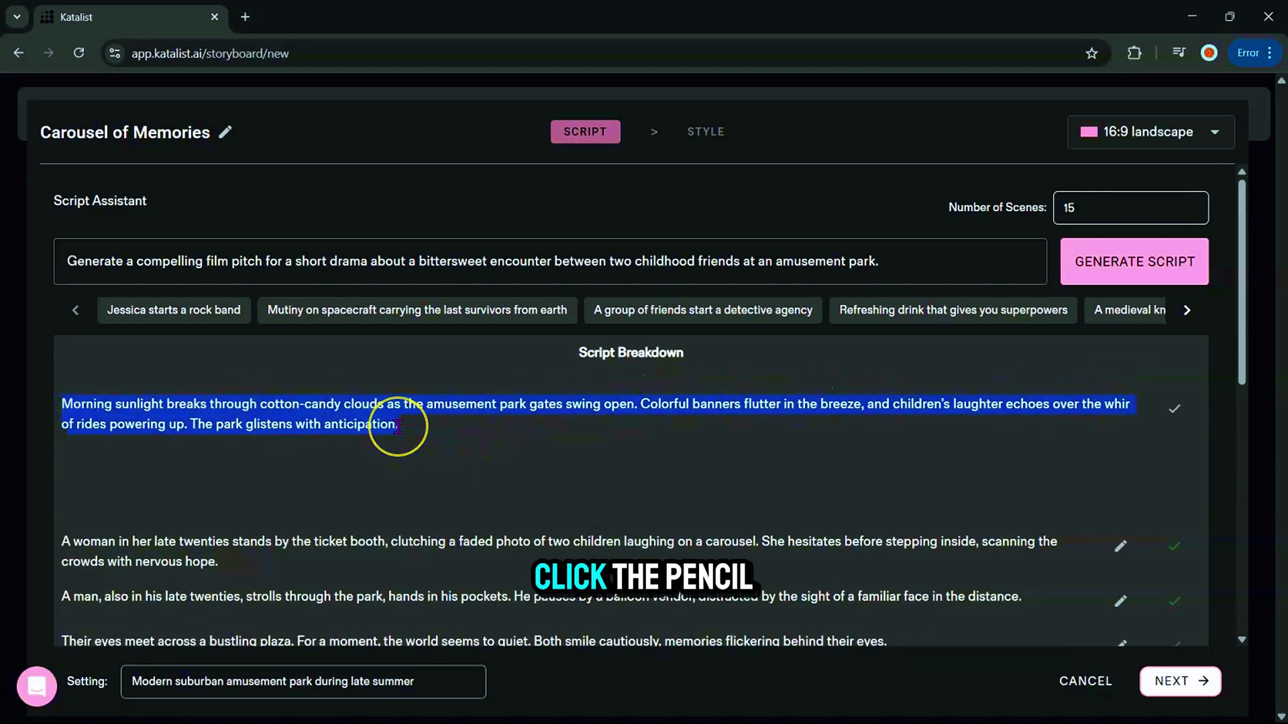
{"action": "left_click", "coordinate": [1183, 412]}
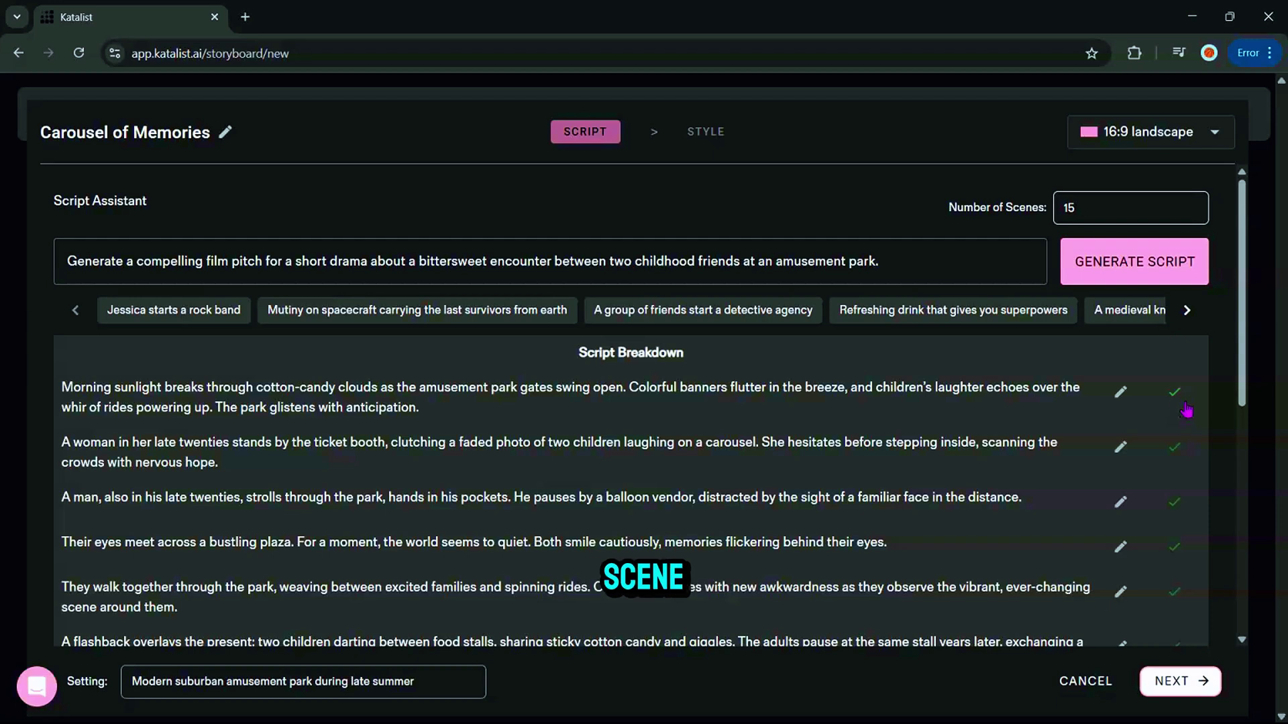
Step: Toggle the check marks on the first six scenes and keep the 16:9 landscape aspect ratio
{"action": "left_click", "coordinate": [1175, 396]}
{"action": "left_click", "coordinate": [1173, 448]}
{"action": "left_click", "coordinate": [1174, 503]}
{"action": "left_click", "coordinate": [1174, 548]}
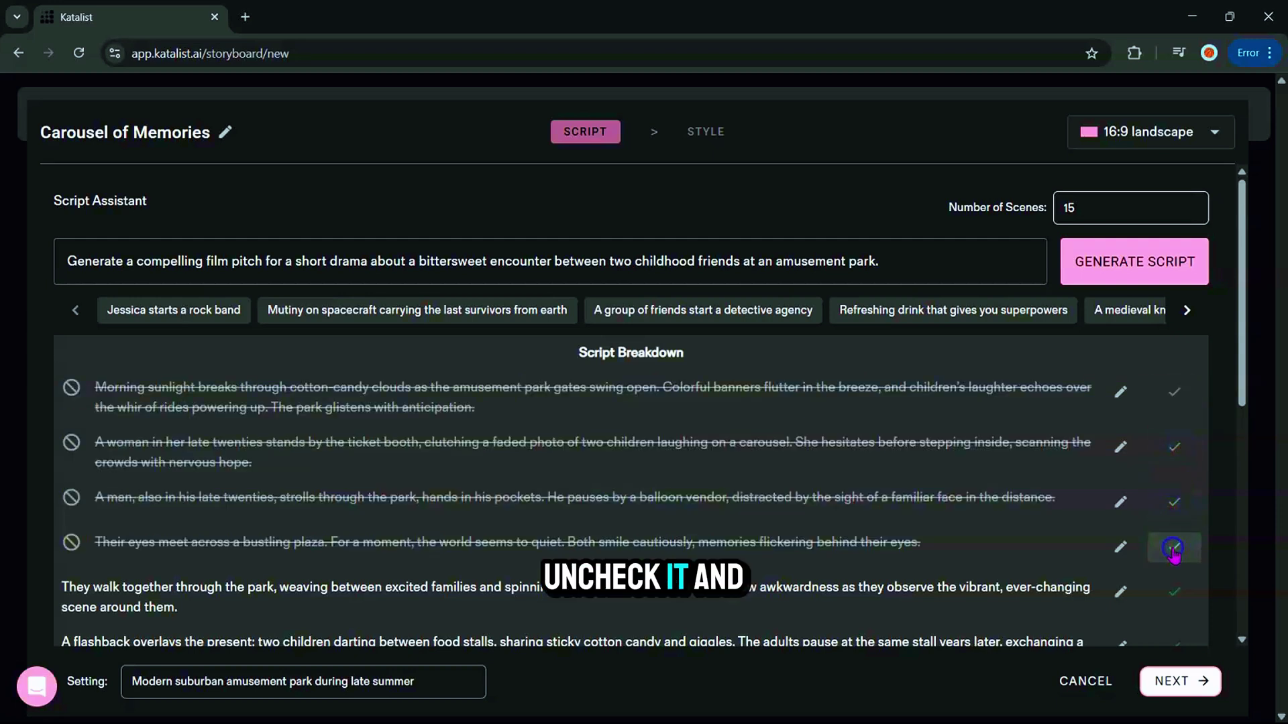
{"action": "left_click", "coordinate": [1174, 592]}
{"action": "left_click", "coordinate": [1175, 646]}
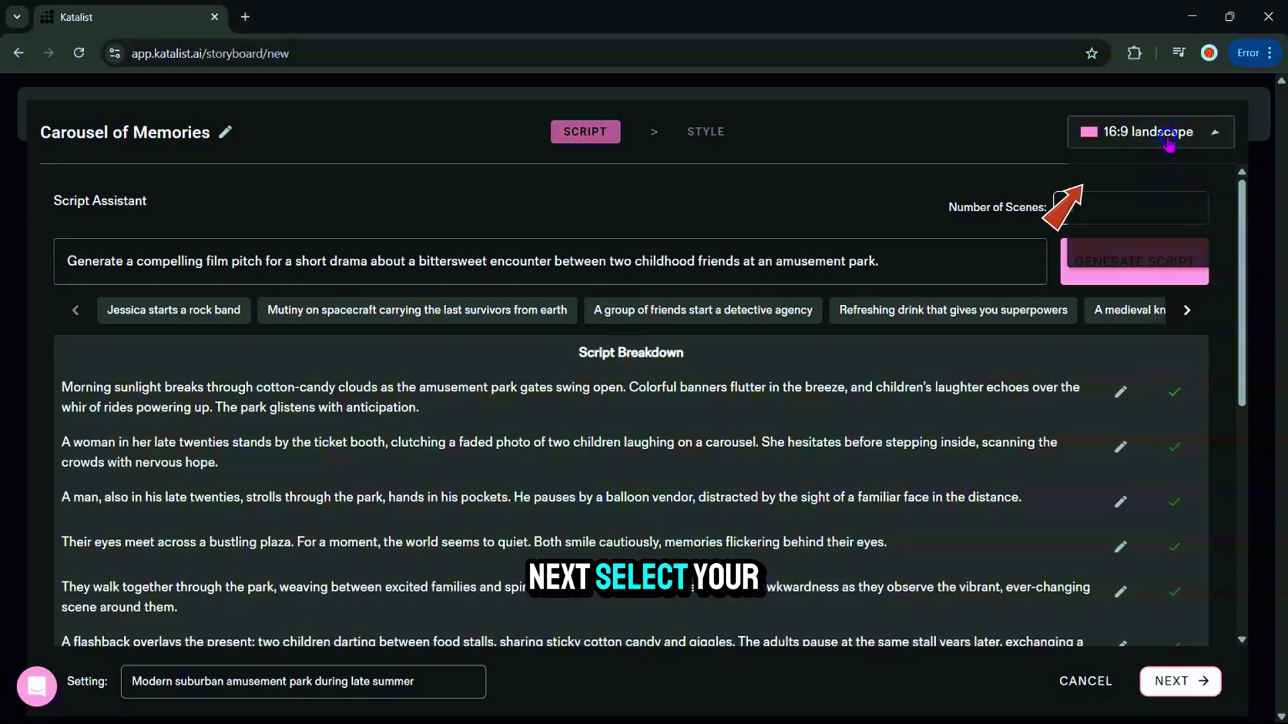
{"action": "left_click", "coordinate": [1154, 134]}
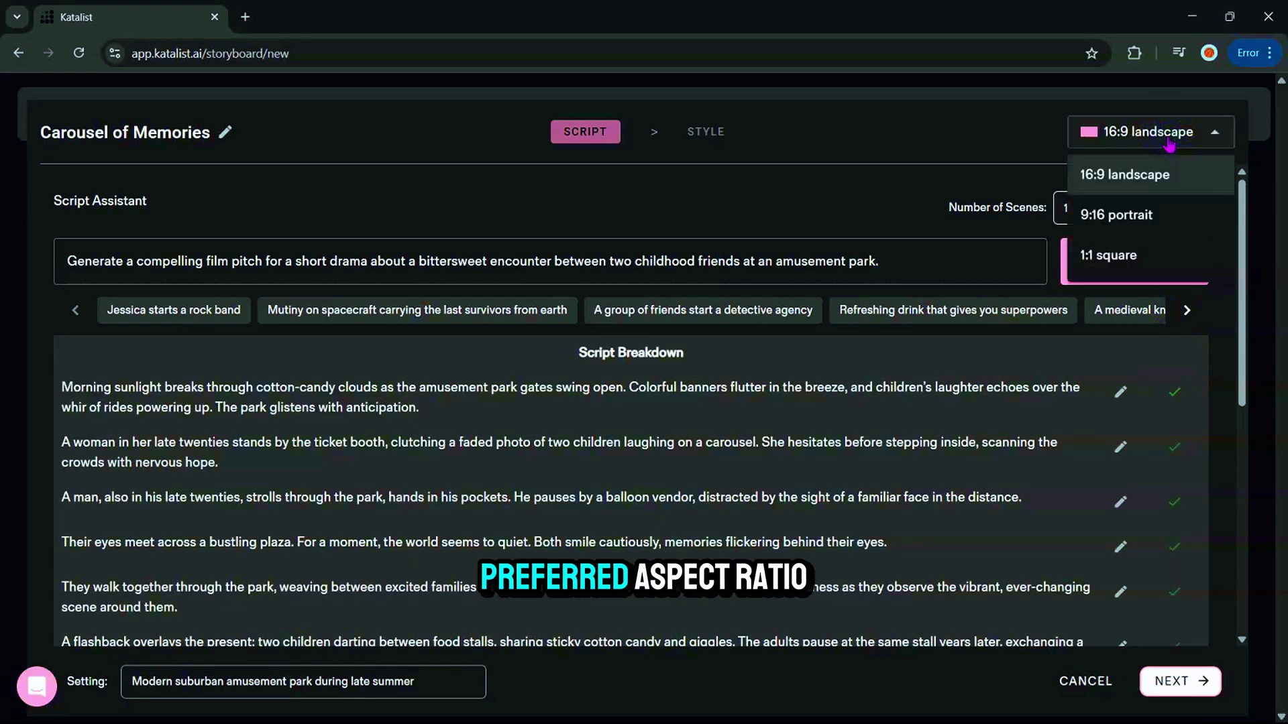
{"action": "left_click", "coordinate": [1180, 177]}
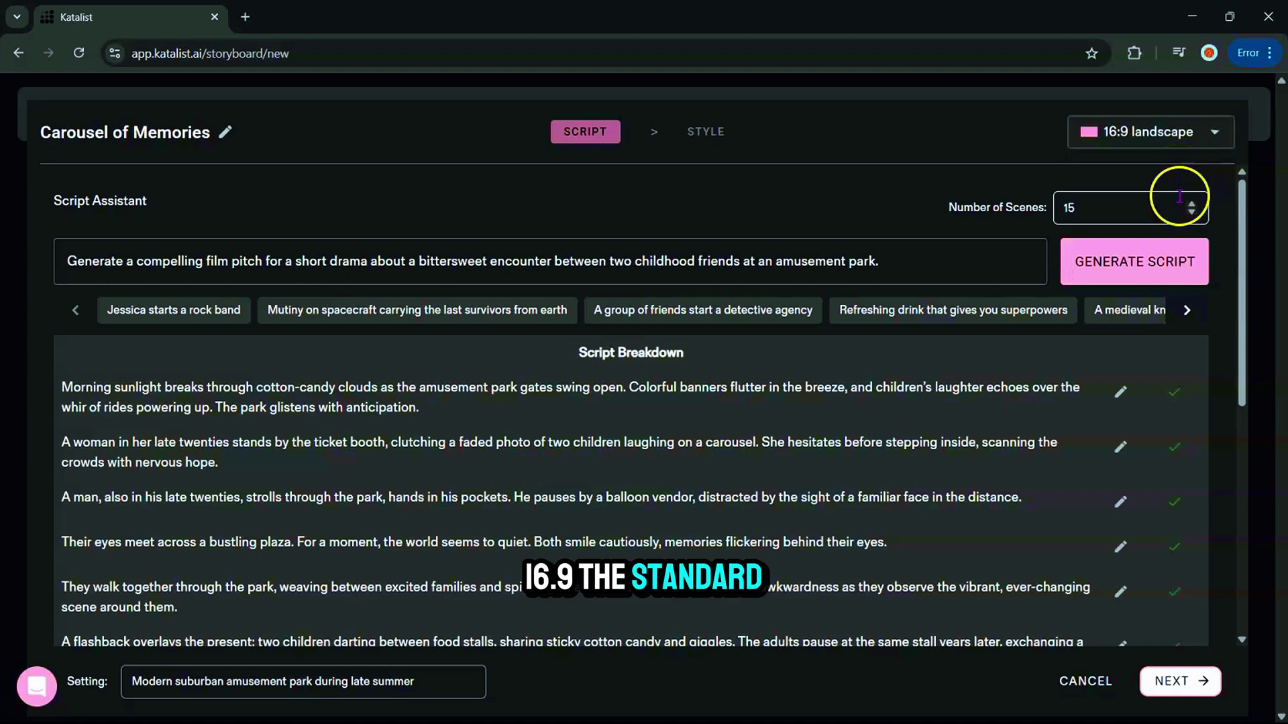
Step: Accept the script, keep the Cinematic style, and advance to the Cast step with two characters
{"action": "left_click", "coordinate": [1182, 681]}
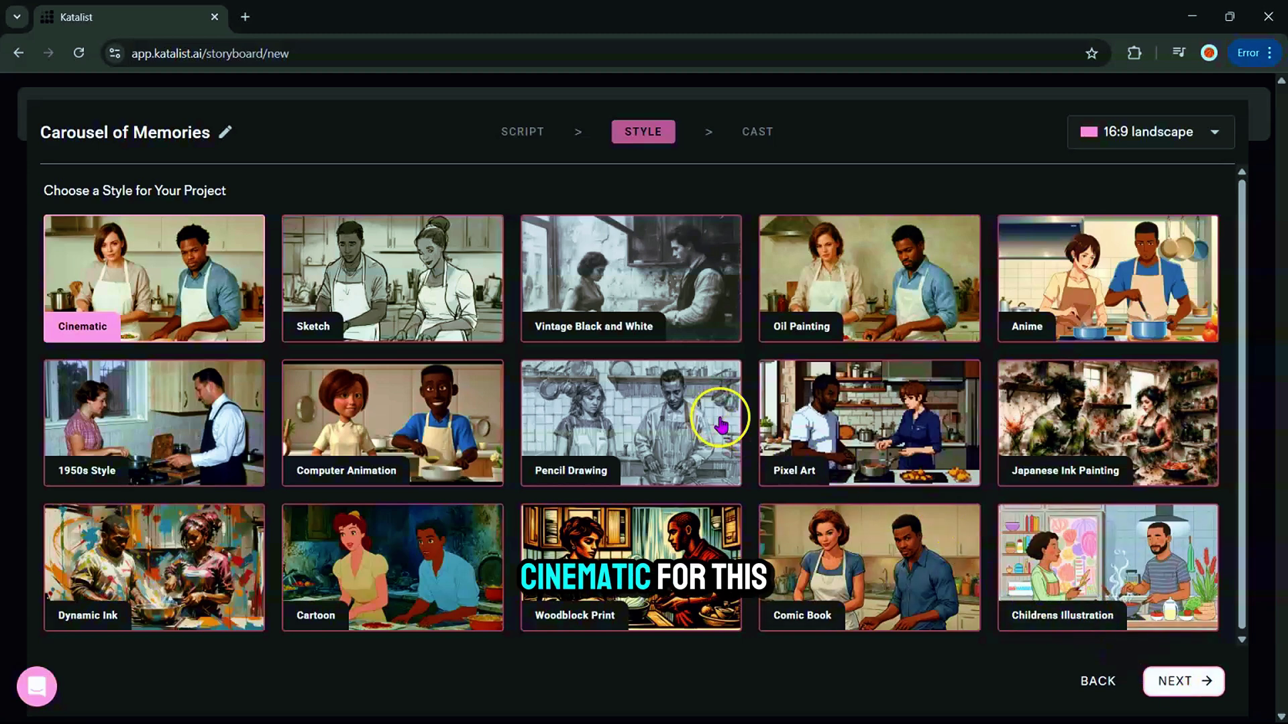
{"action": "left_click", "coordinate": [194, 269]}
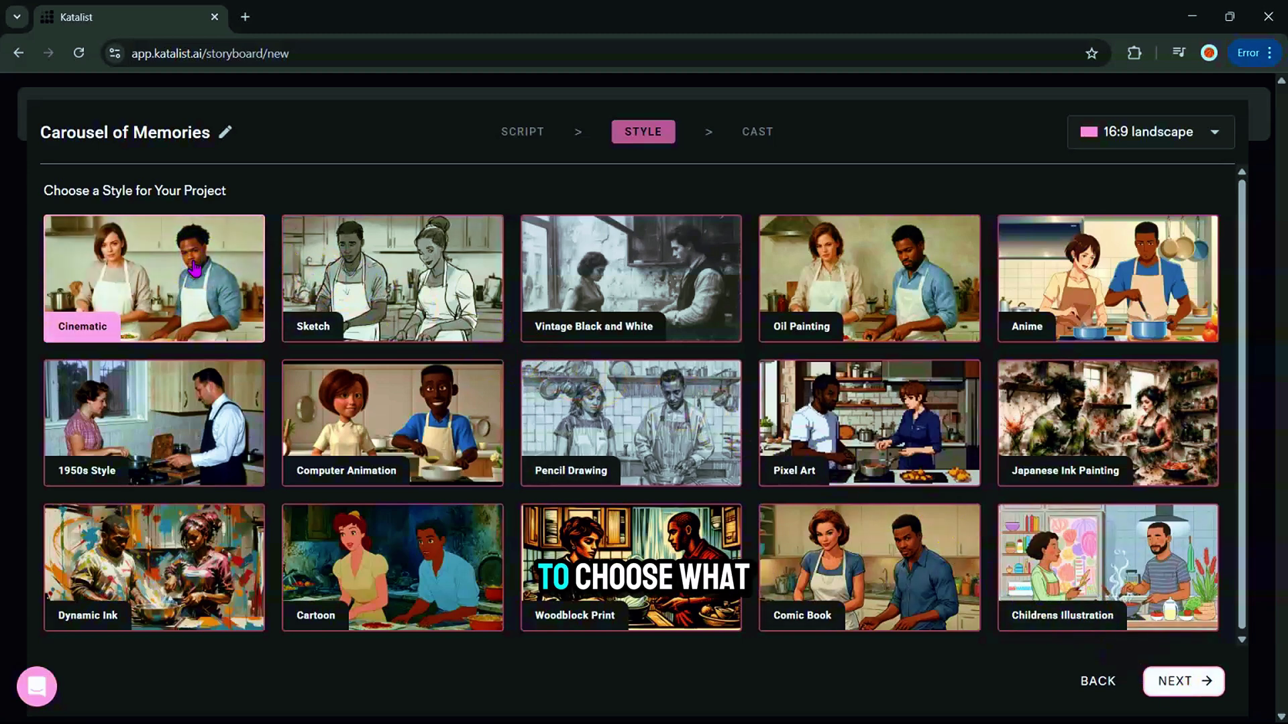
{"action": "left_click", "coordinate": [1185, 682]}
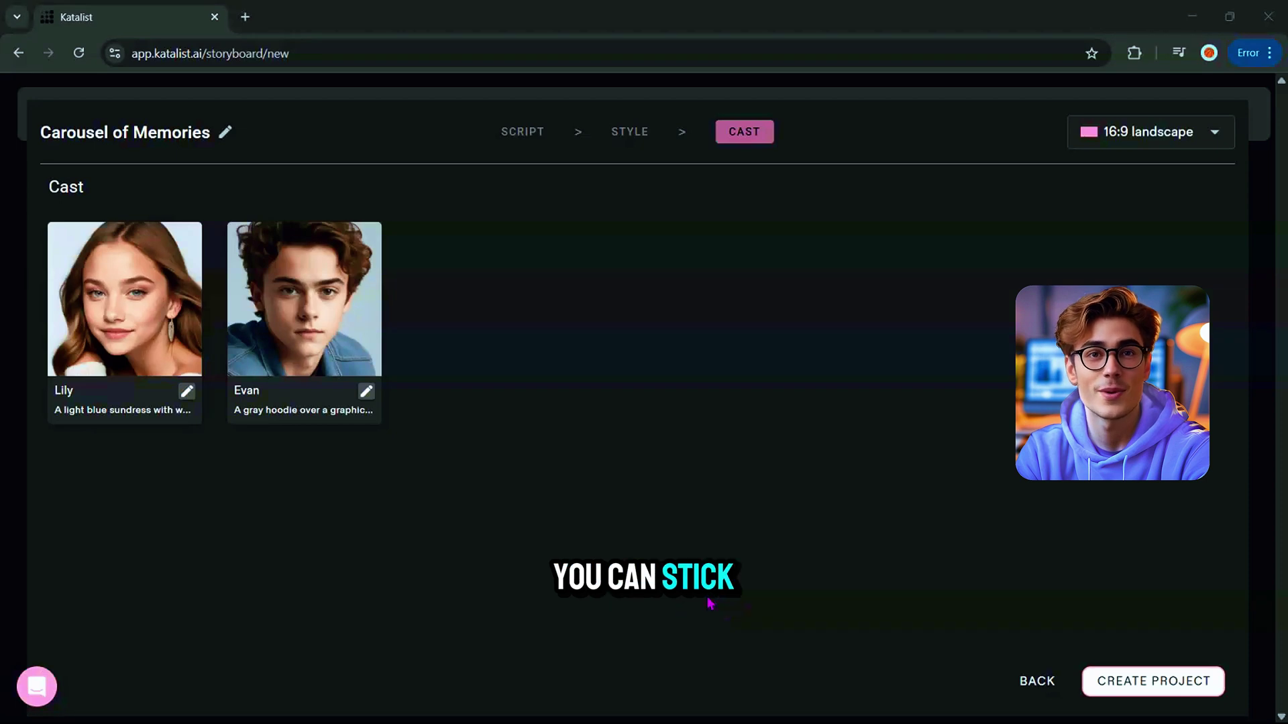
{"action": "left_click", "coordinate": [187, 391]}
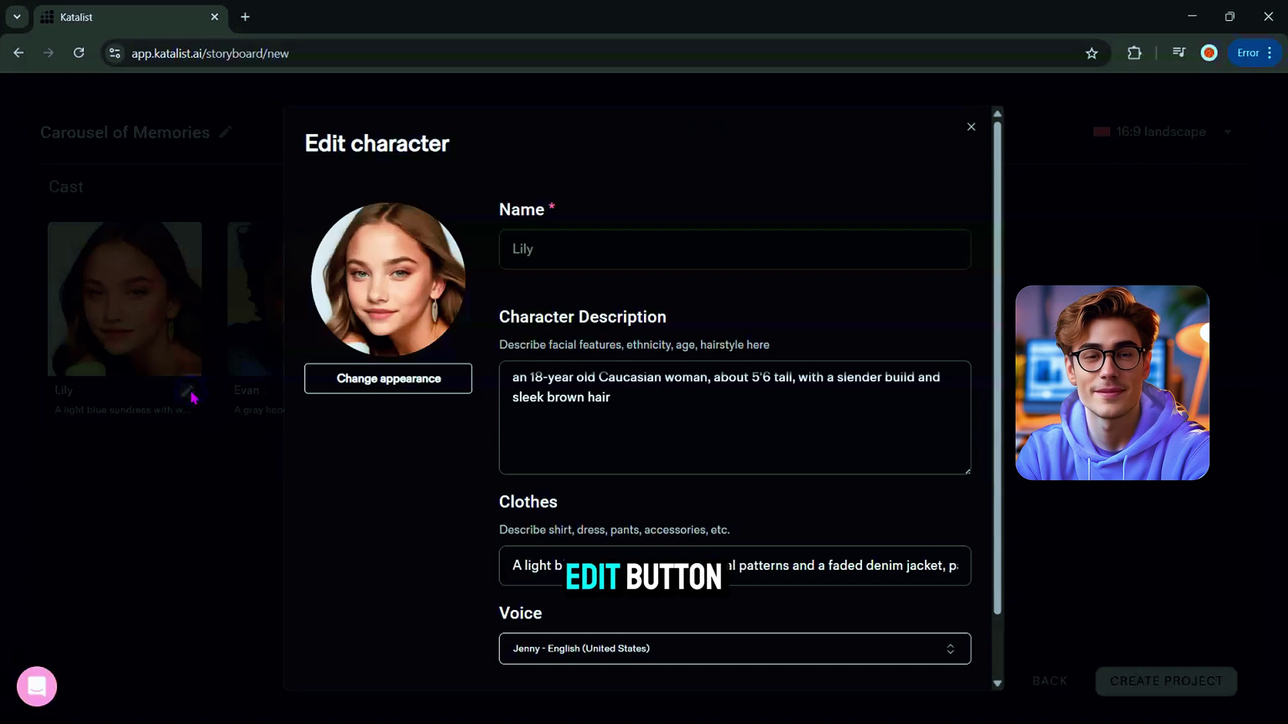
{"action": "left_click", "coordinate": [369, 379]}
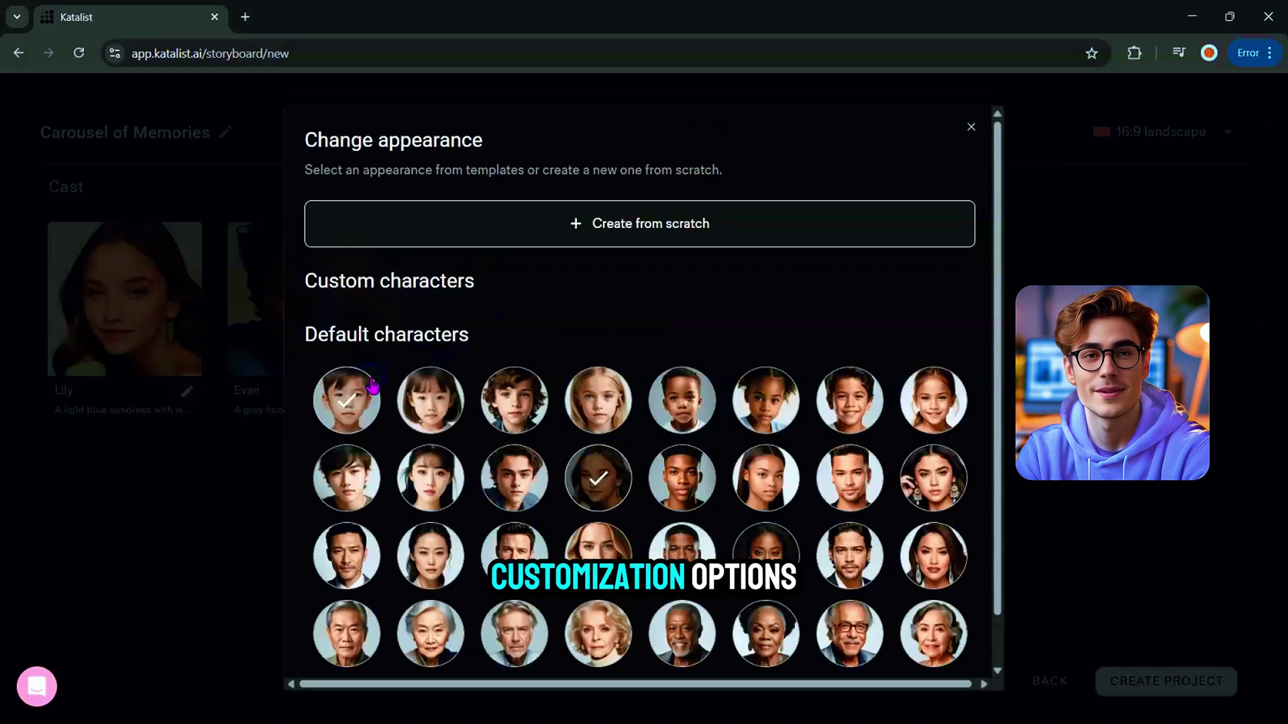
{"action": "scroll", "coordinate": [976, 608], "scroll_direction": "down", "scroll_amount": 1}
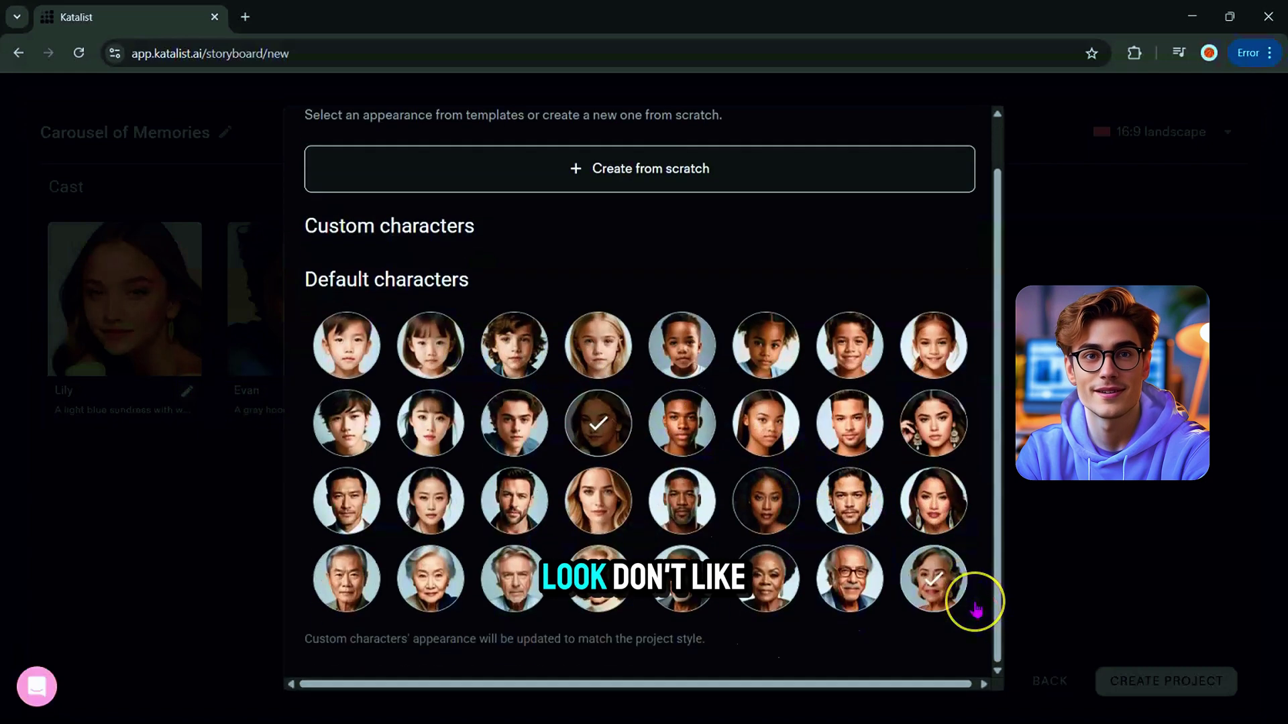
{"action": "scroll", "coordinate": [976, 609], "scroll_direction": "up", "scroll_amount": 1}
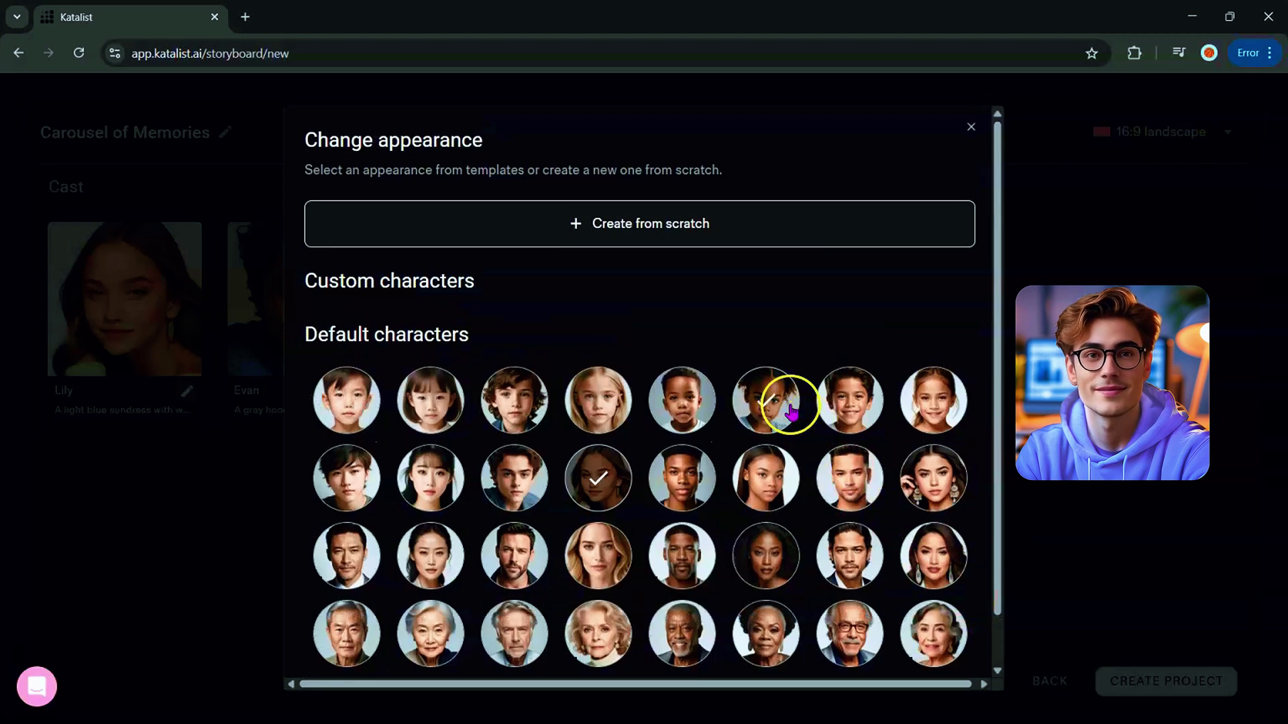
{"action": "left_click", "coordinate": [619, 231]}
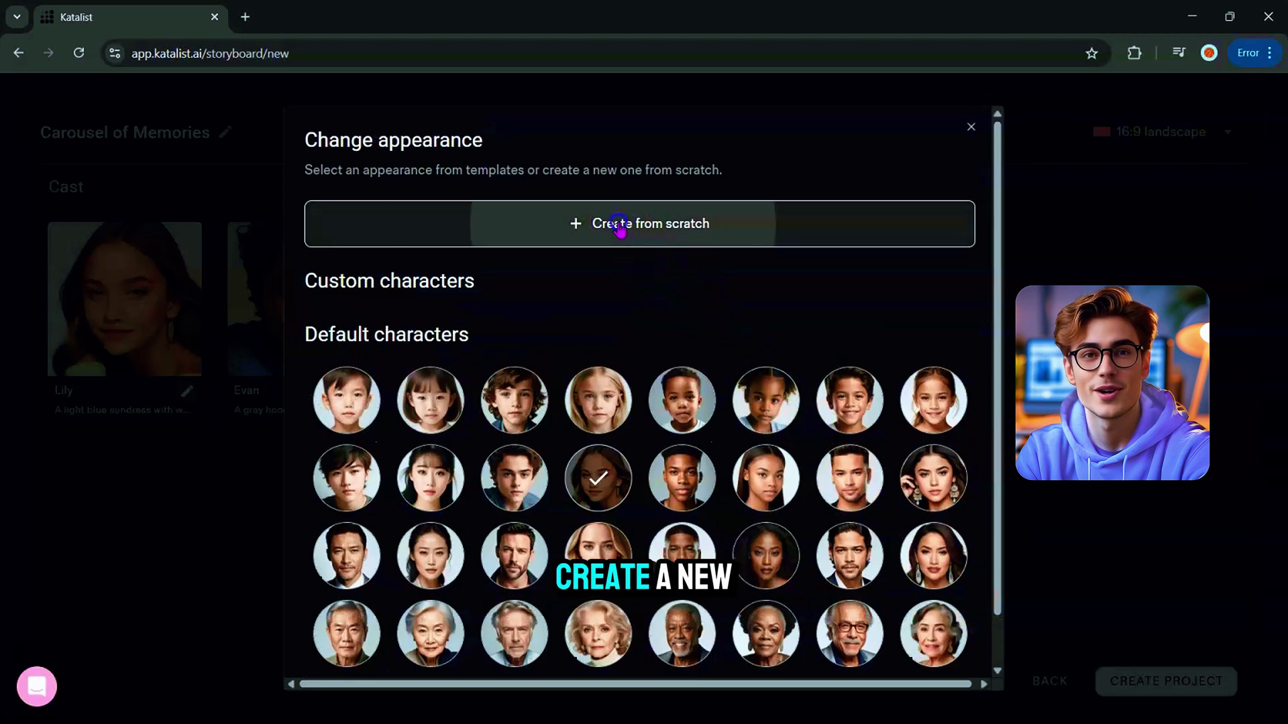
{"action": "left_click", "coordinate": [334, 291]}
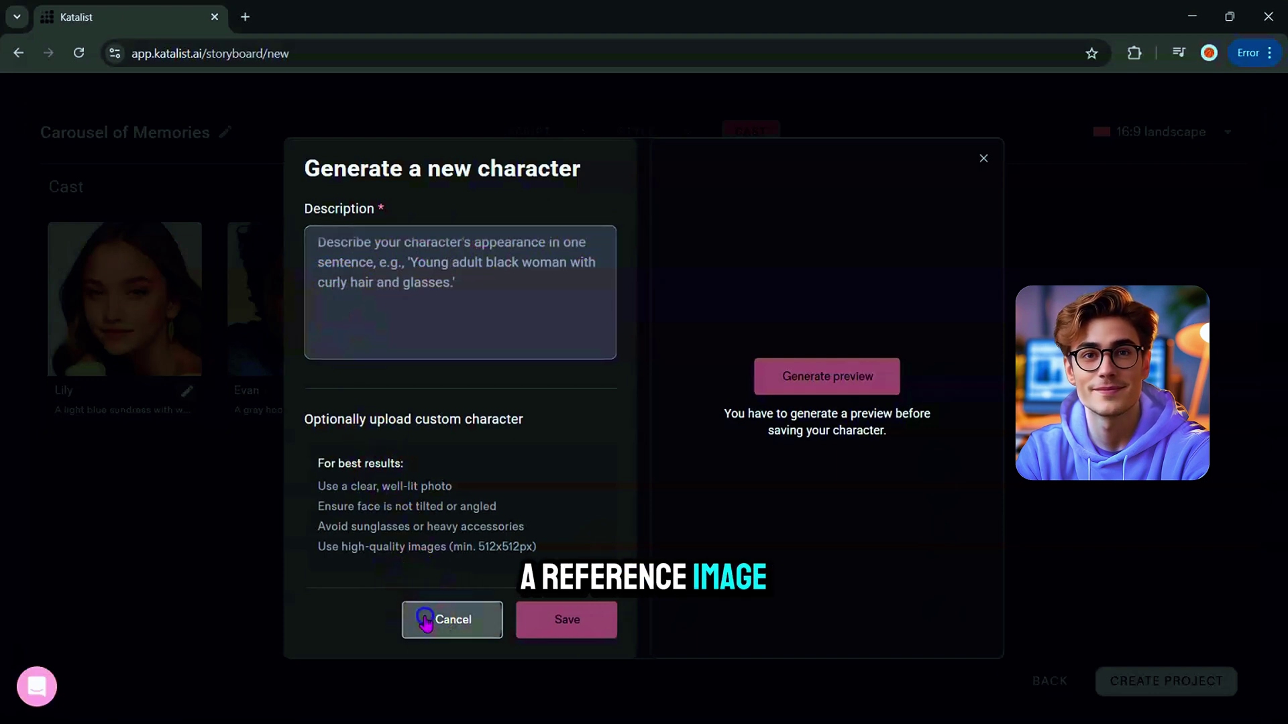
{"action": "left_click", "coordinate": [435, 618]}
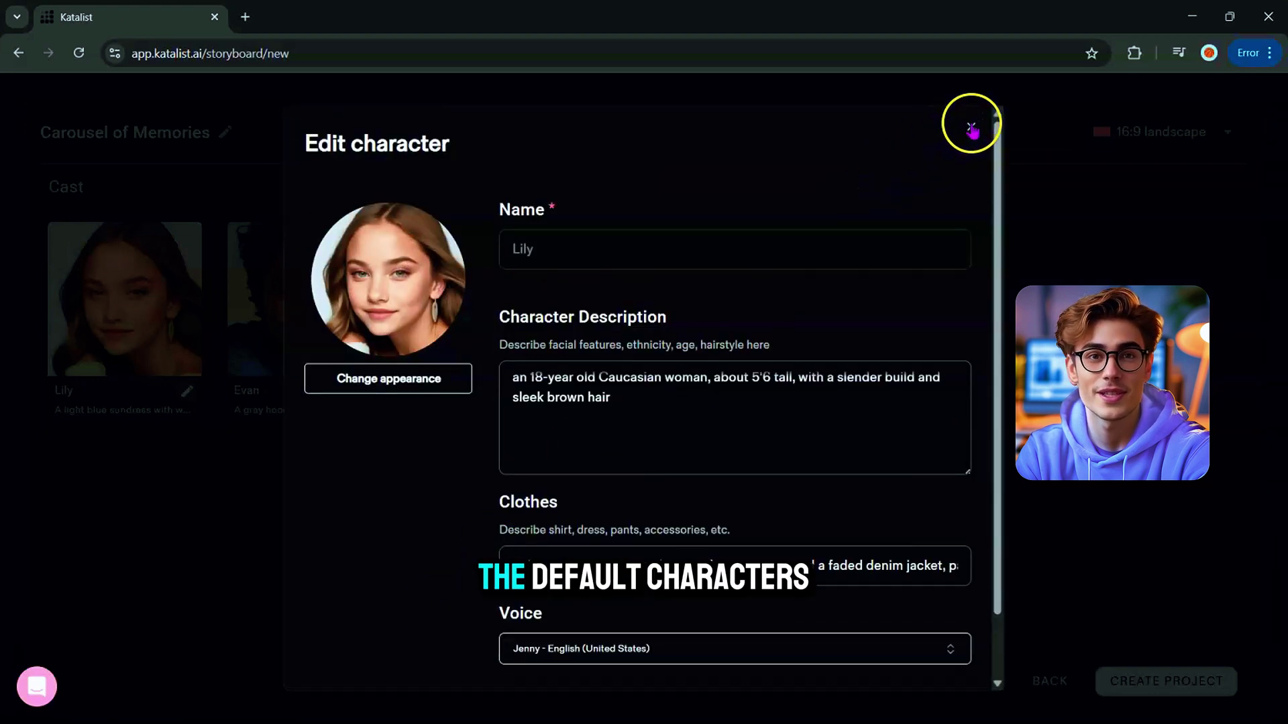
{"action": "left_click", "coordinate": [970, 126]}
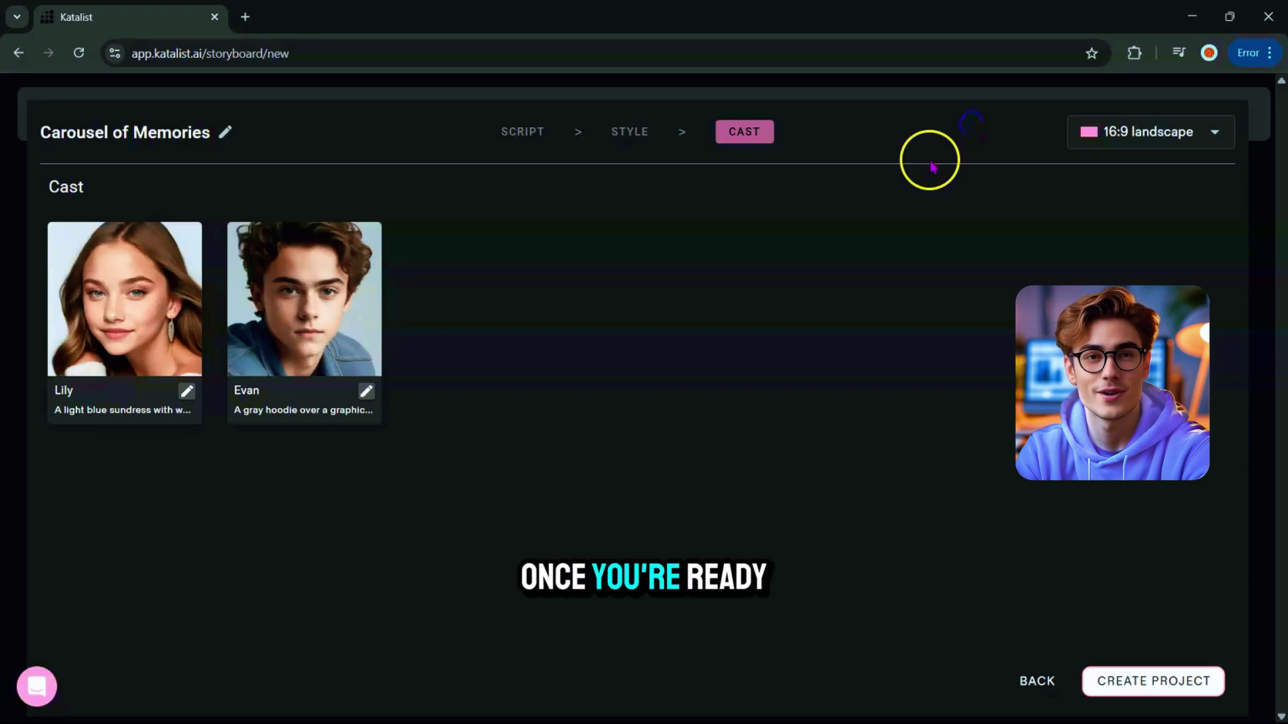
{"action": "left_click", "coordinate": [1180, 682]}
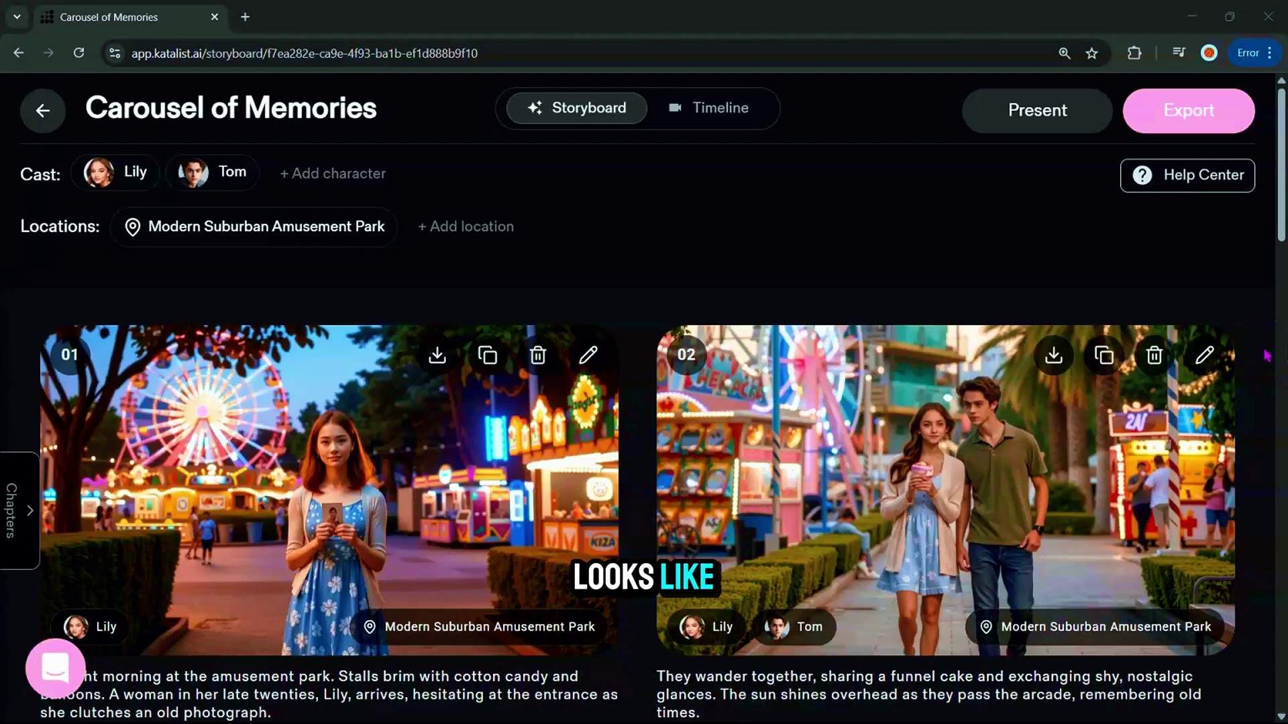
Step: Scroll through Carousel of Memories storyboard scenes 01–06 and back to the top
{"action": "scroll", "coordinate": [1266, 355], "scroll_direction": "down", "scroll_amount": 7}
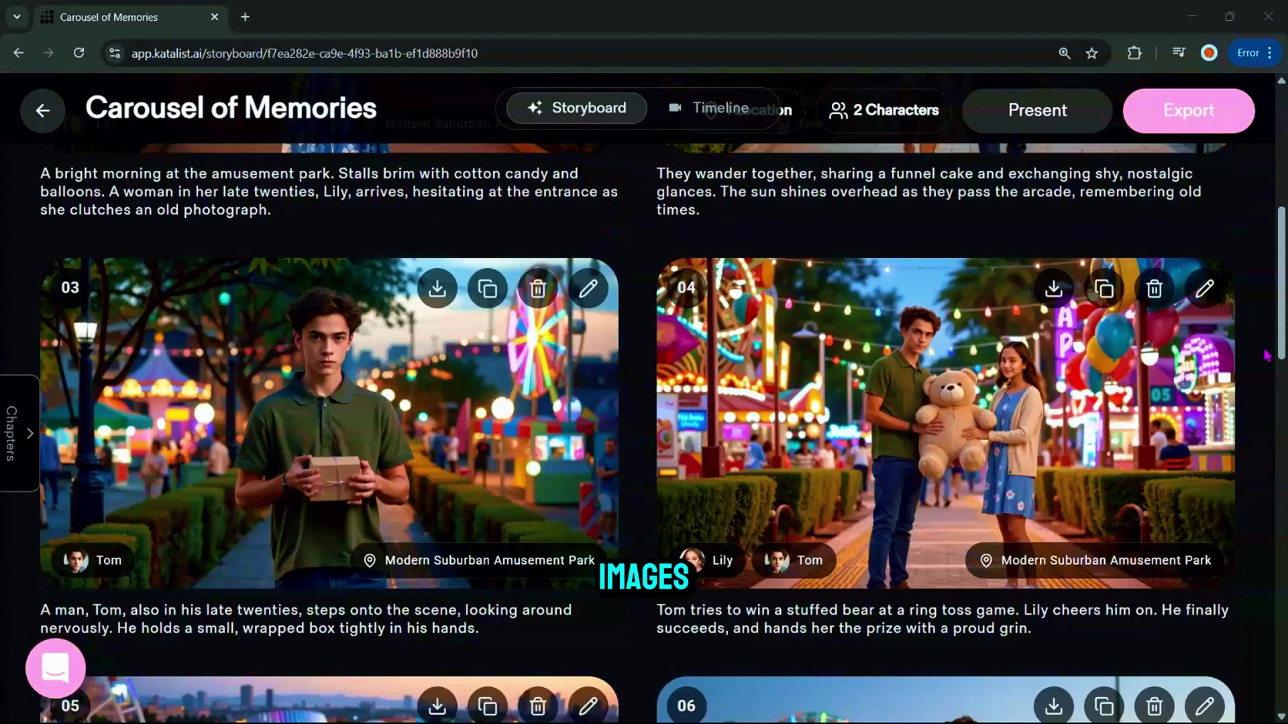
{"action": "scroll", "coordinate": [1266, 356], "scroll_direction": "down", "scroll_amount": 5}
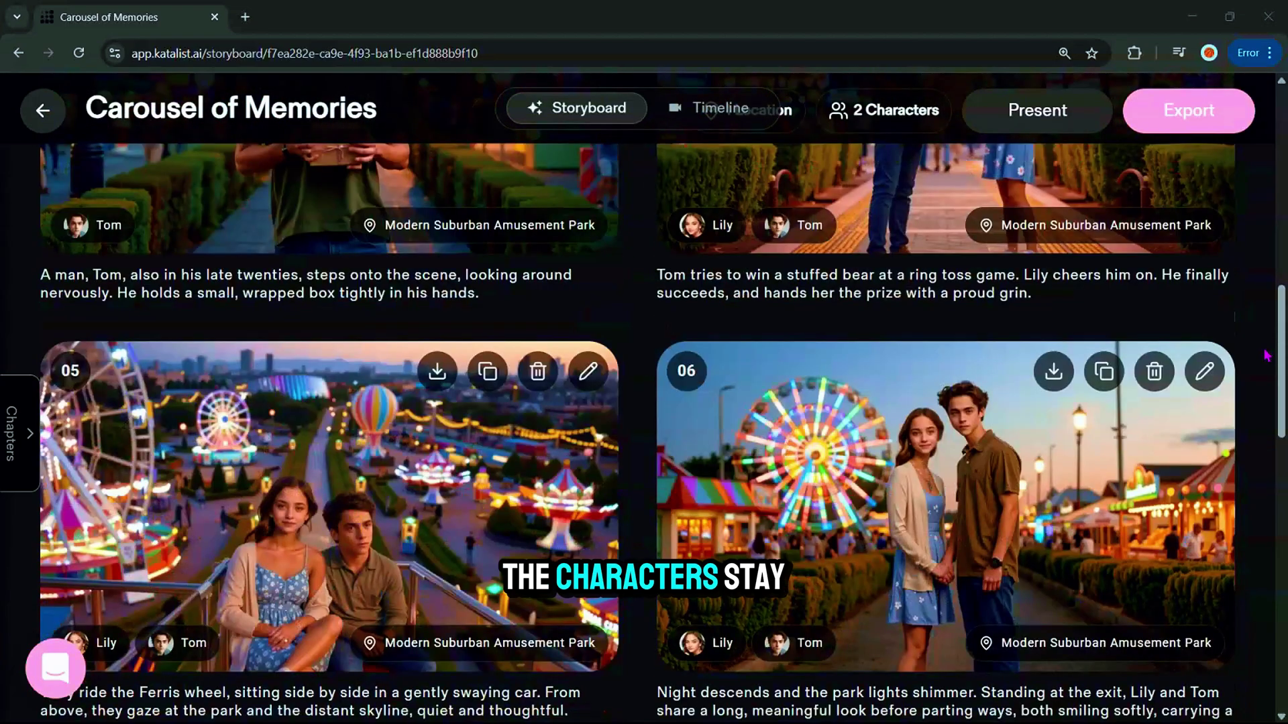
{"action": "scroll", "coordinate": [1266, 356], "scroll_direction": "up", "scroll_amount": 5}
{"action": "scroll", "coordinate": [1265, 355], "scroll_direction": "up", "scroll_amount": 5}
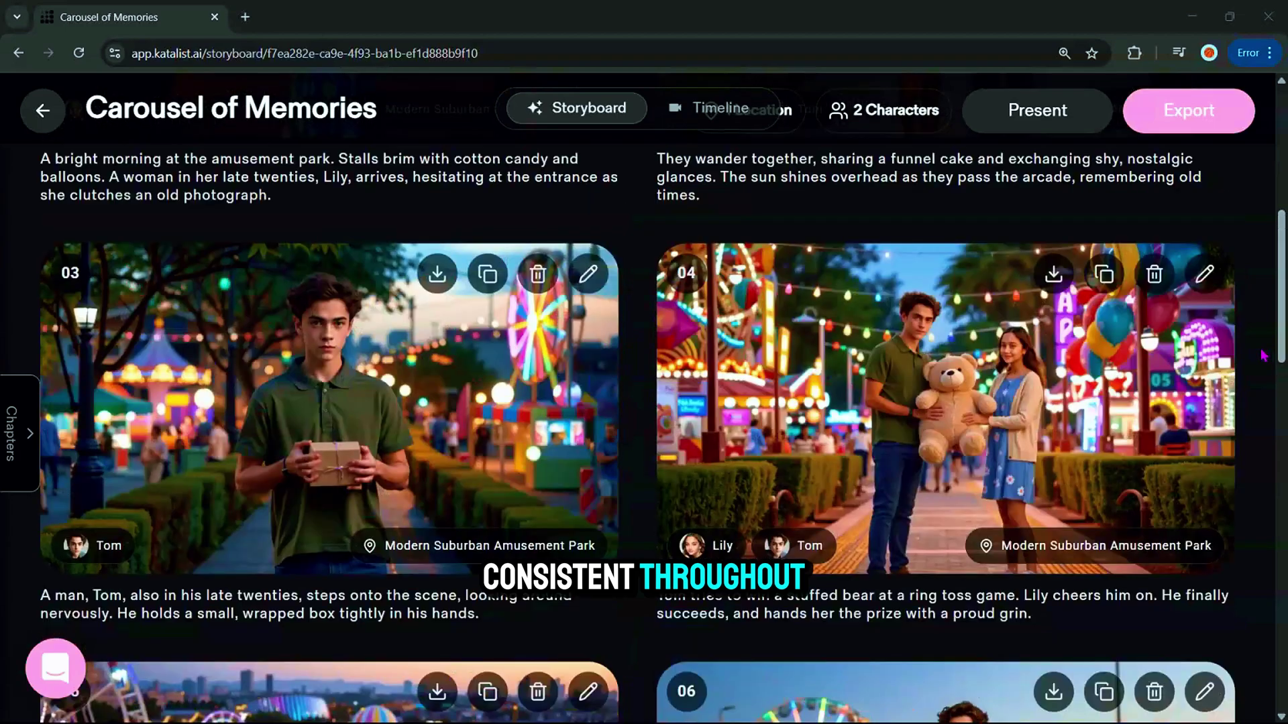
{"action": "scroll", "coordinate": [1264, 355], "scroll_direction": "up", "scroll_amount": 4}
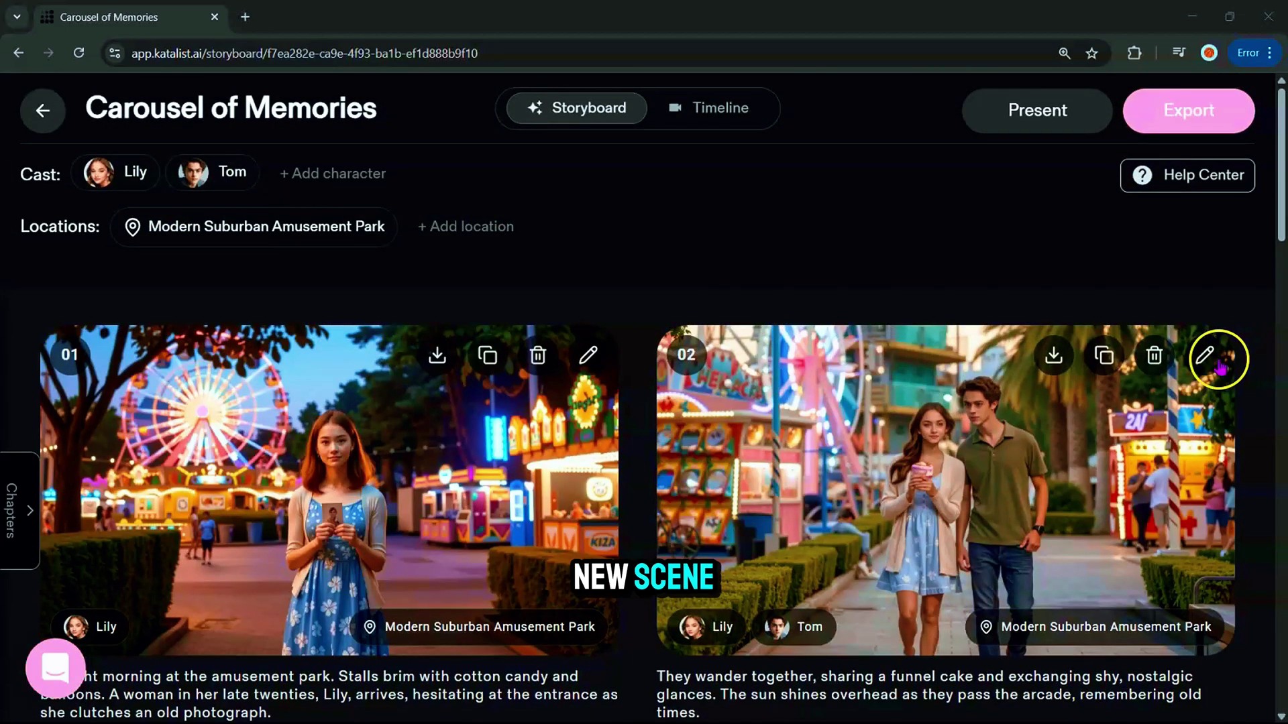
Step: Insert a scene after 01 scripted 'They wander together, sharing a funnel cake…', generate and open its image
{"action": "mouse_move", "coordinate": [637, 508]}
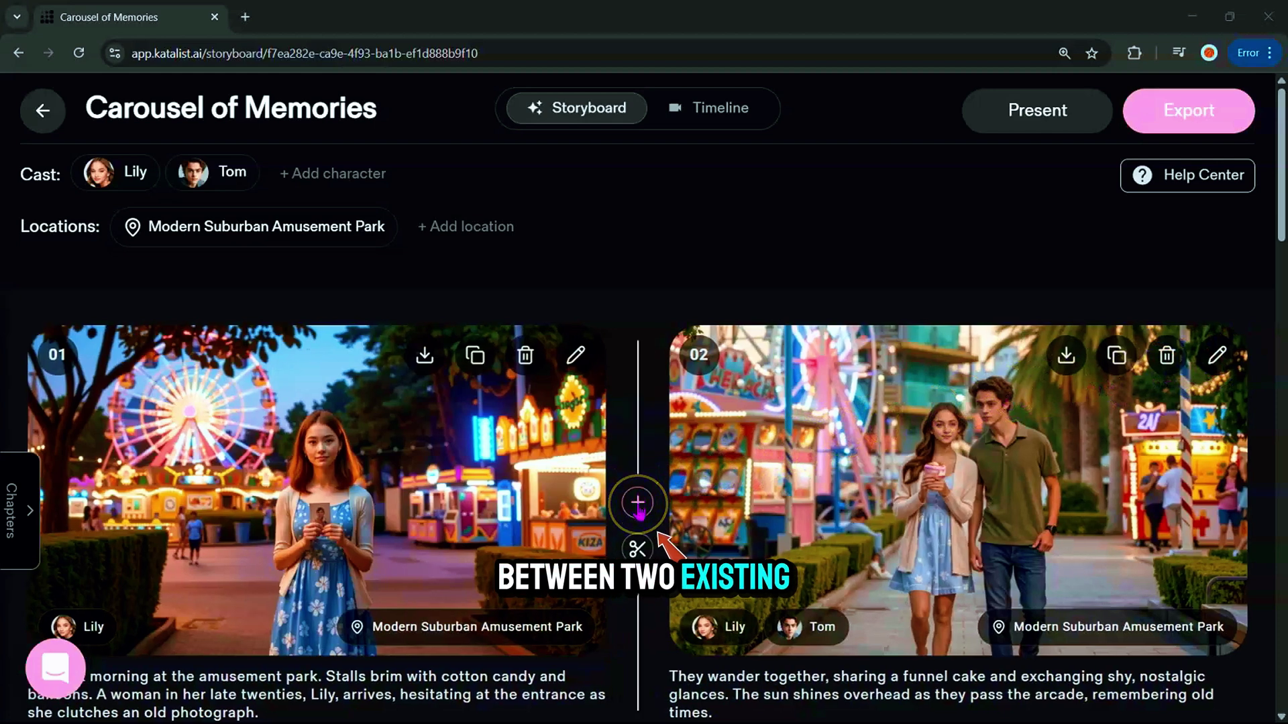
{"action": "left_click", "coordinate": [638, 504]}
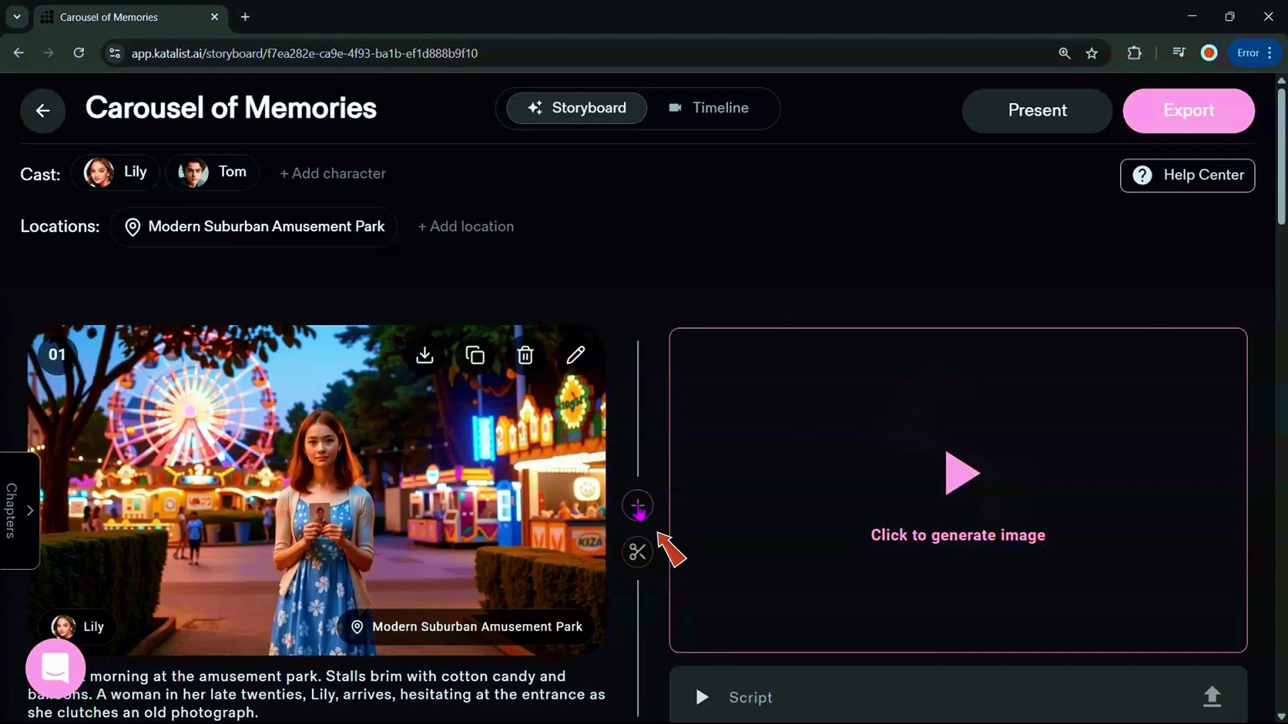
{"action": "left_click", "coordinate": [727, 692]}
{"action": "type", "text": "They wander together, sharing a funnel cake and exchanging shy, nostalgic glances. The sun shines overhead as they pass the arcade, remembering old times."}
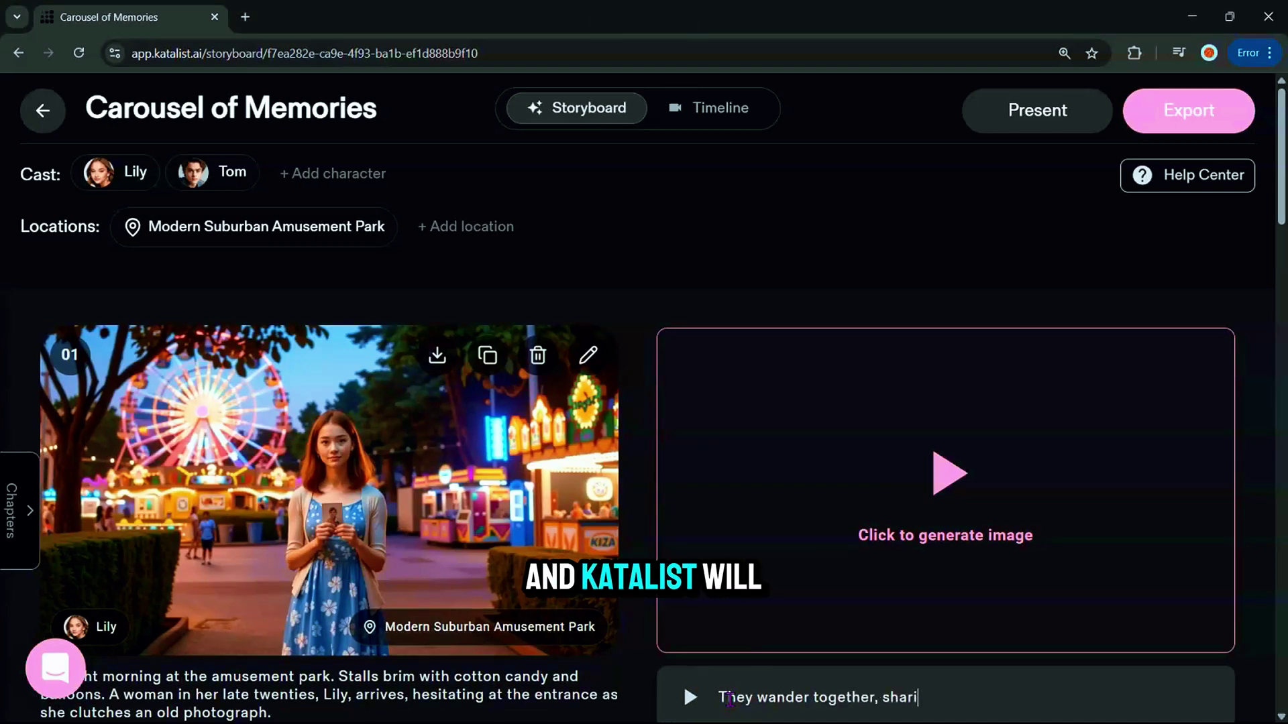
{"action": "left_click", "coordinate": [948, 461]}
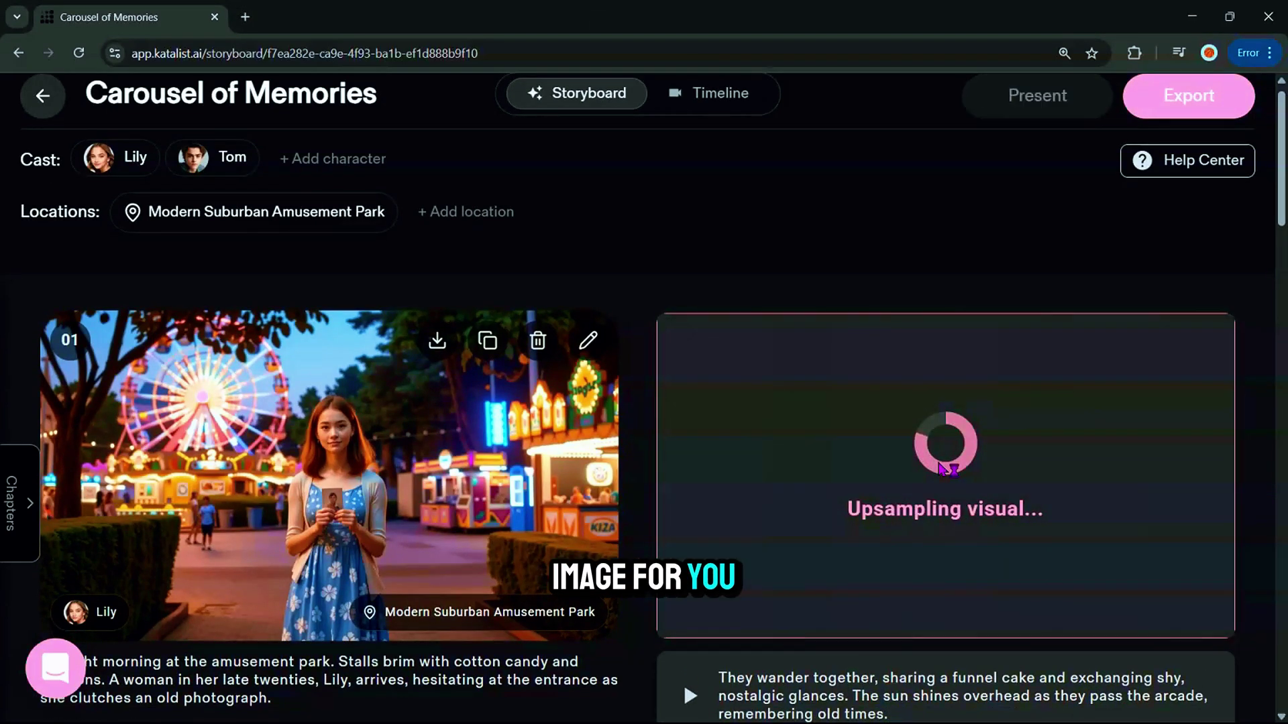
{"action": "left_click", "coordinate": [939, 470]}
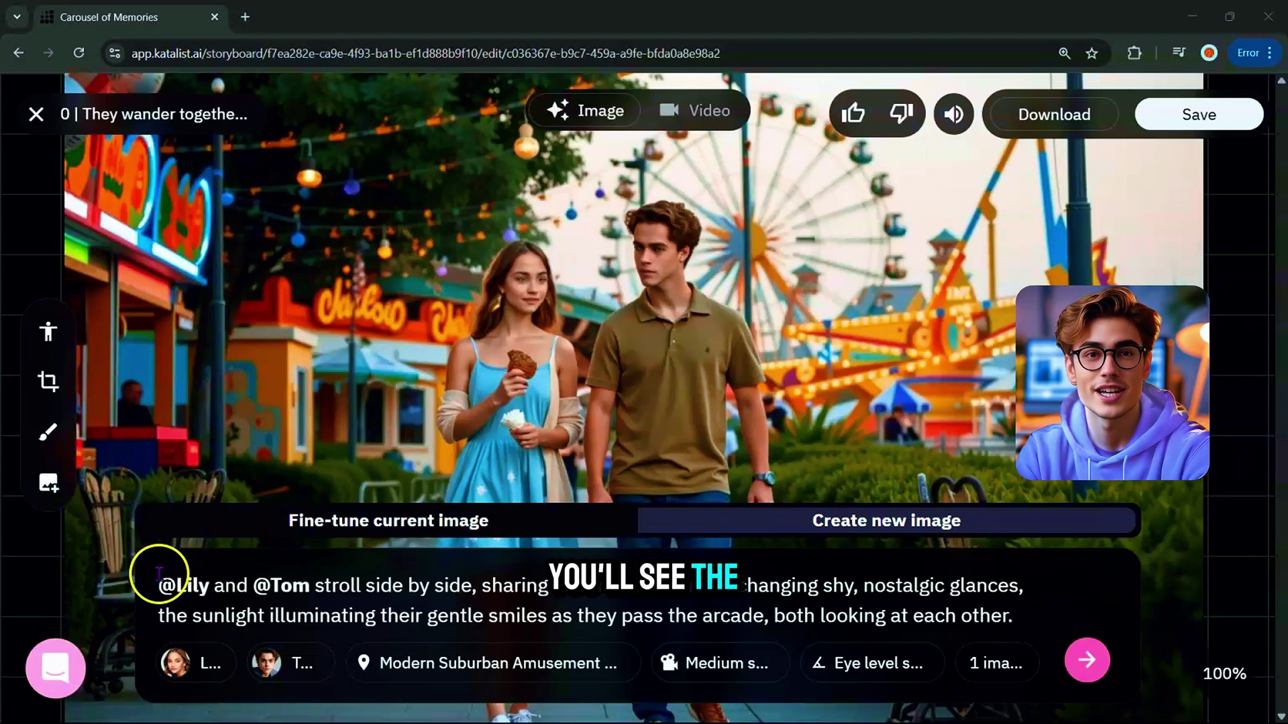
Step: Select the scene prompt, then start and cancel adding a new location
{"action": "left_click_drag", "start_coordinate": [155, 579], "coordinate": [1044, 622]}
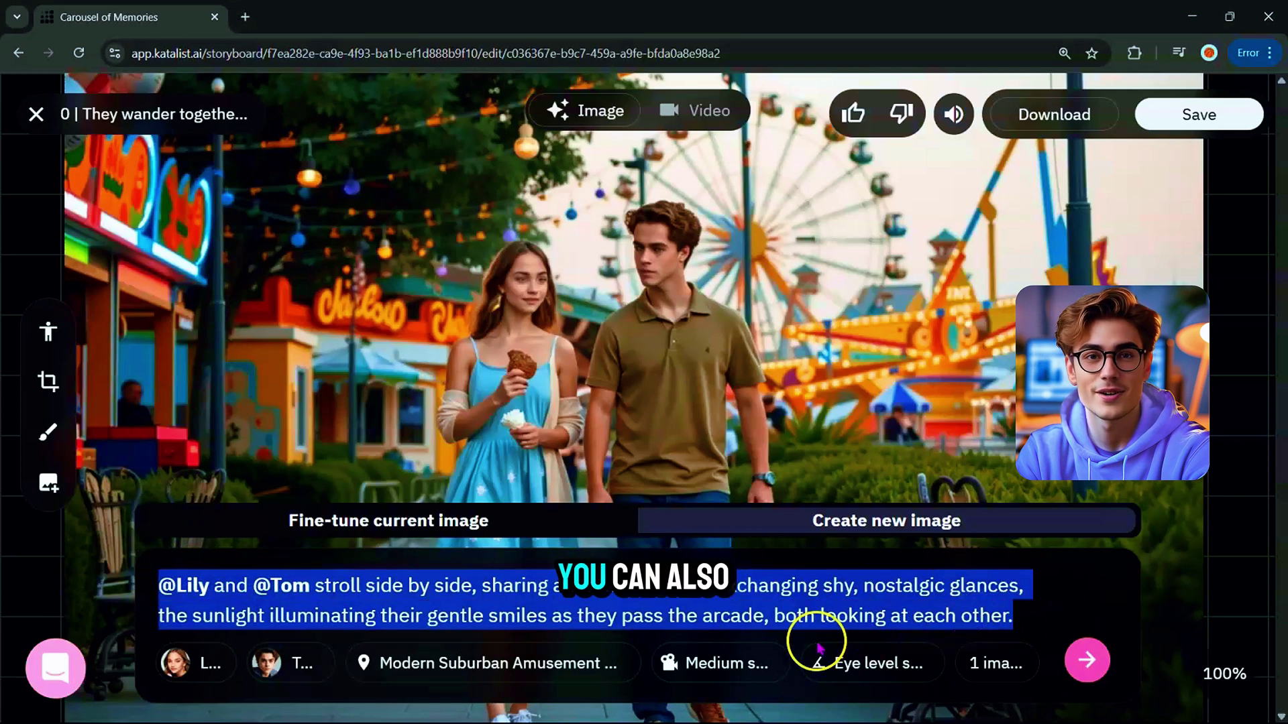
{"action": "mouse_move", "coordinate": [530, 674]}
{"action": "left_click", "coordinate": [460, 616]}
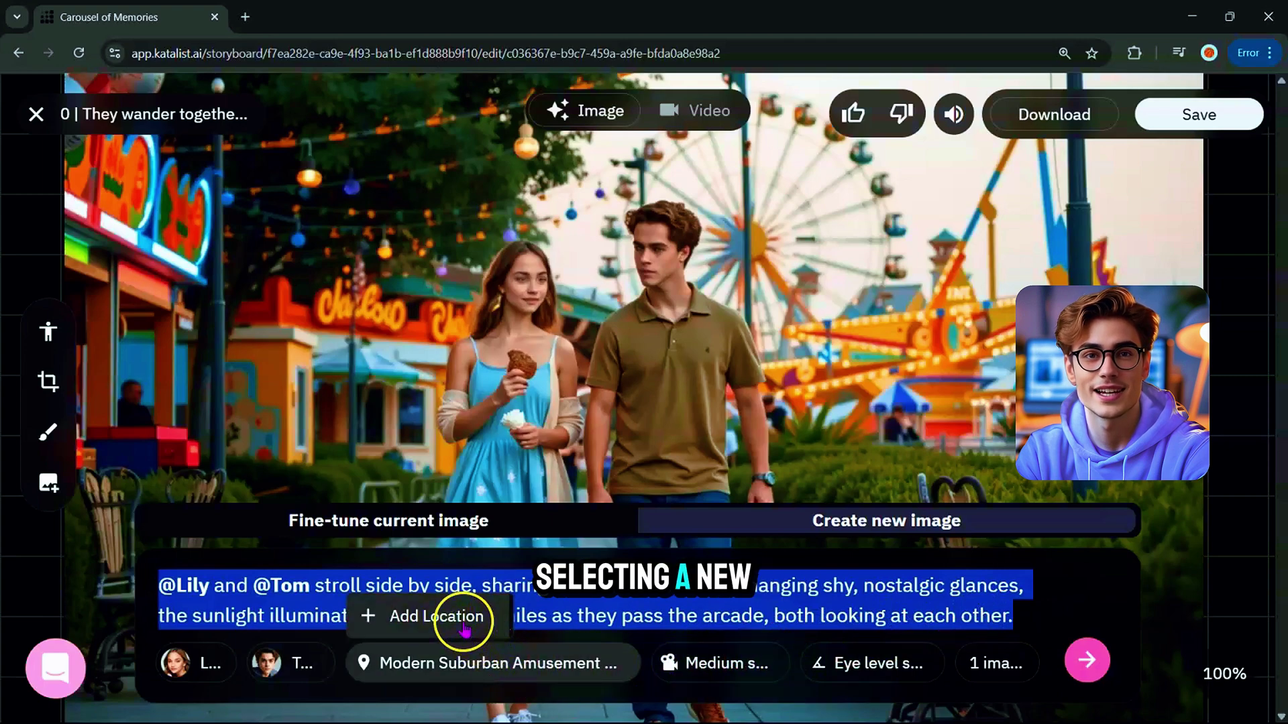
{"action": "left_click", "coordinate": [442, 236]}
{"action": "left_click", "coordinate": [461, 402]}
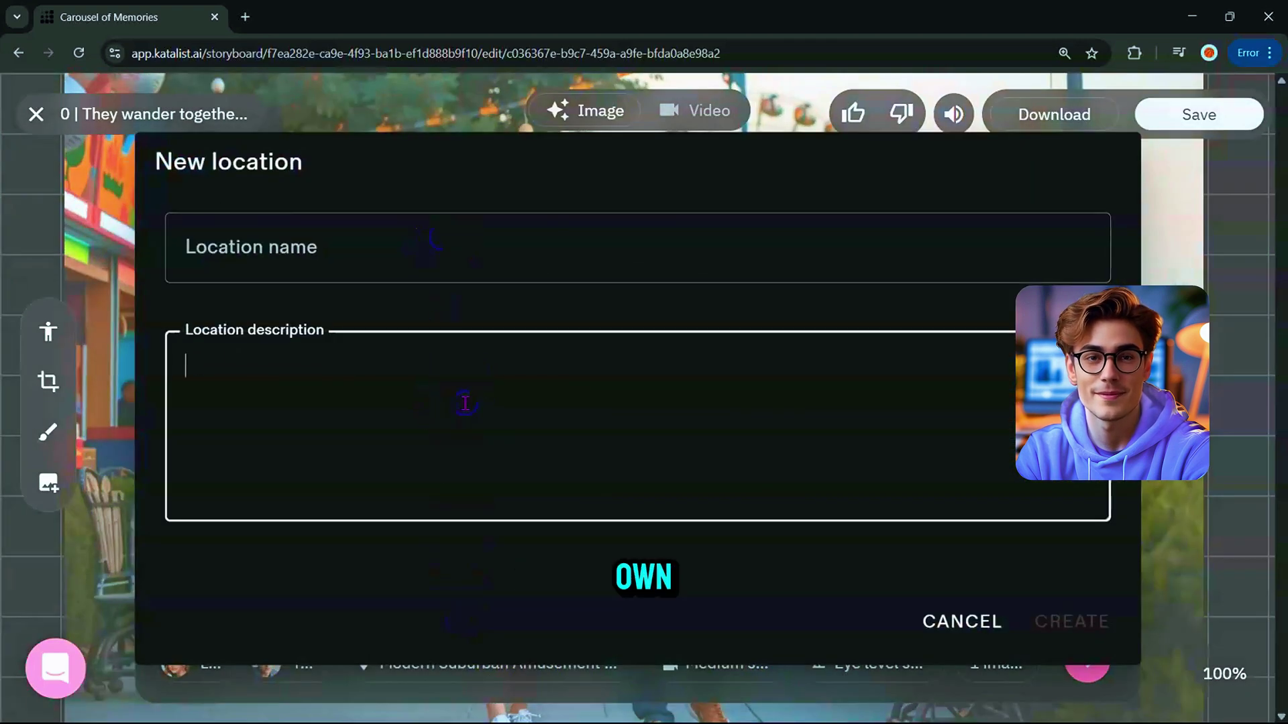
{"action": "left_click", "coordinate": [962, 622]}
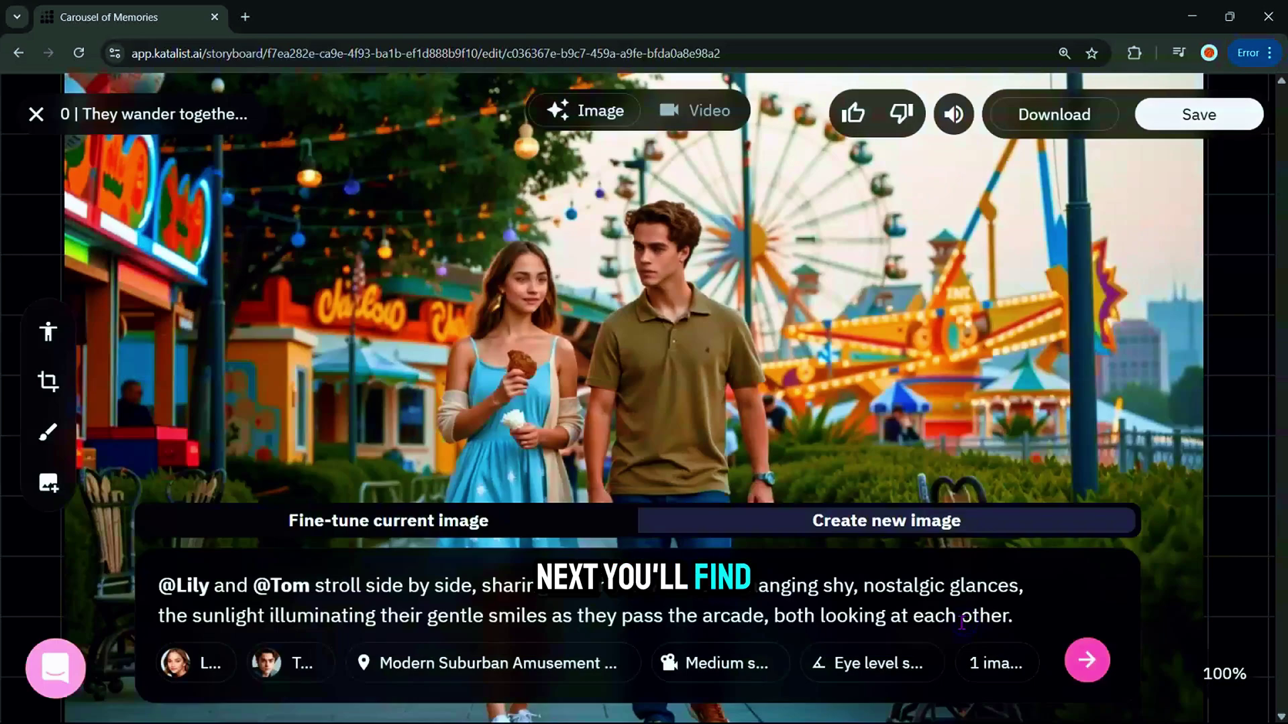
Step: Keep the shot type, camera angle and single image, regenerate scene 02 and save it
{"action": "left_click", "coordinate": [737, 664]}
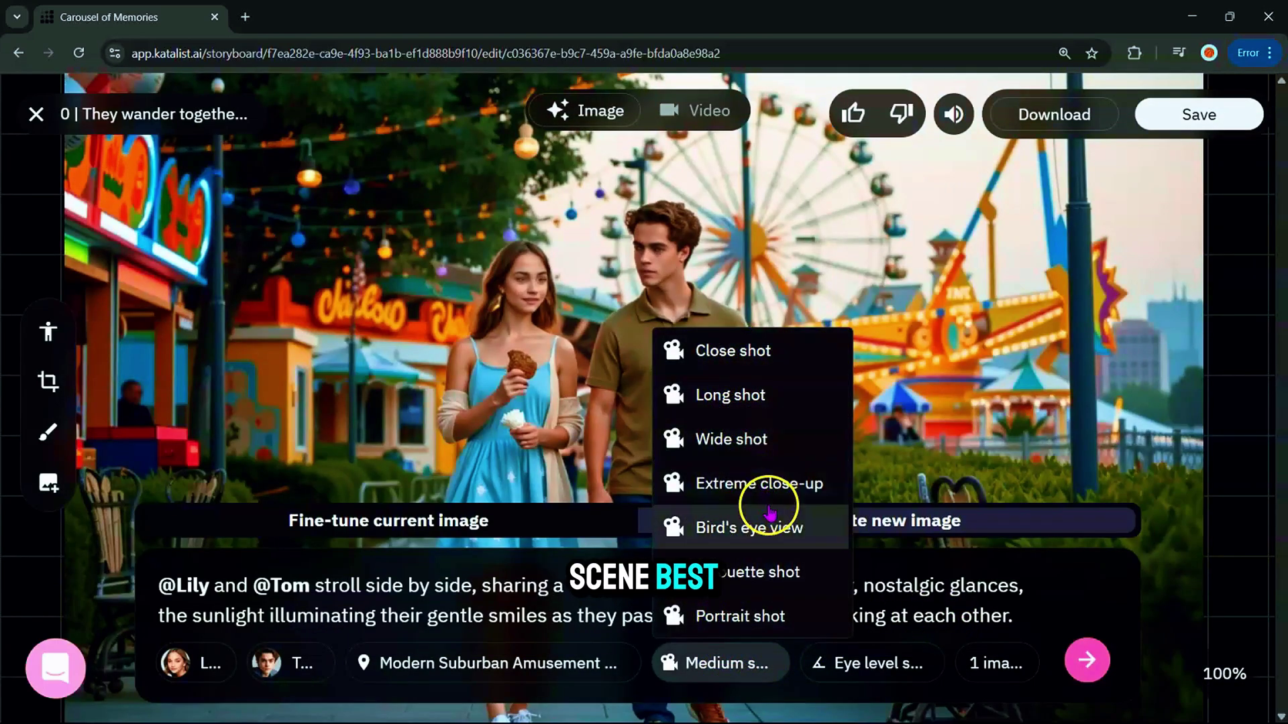
{"action": "left_click", "coordinate": [771, 663]}
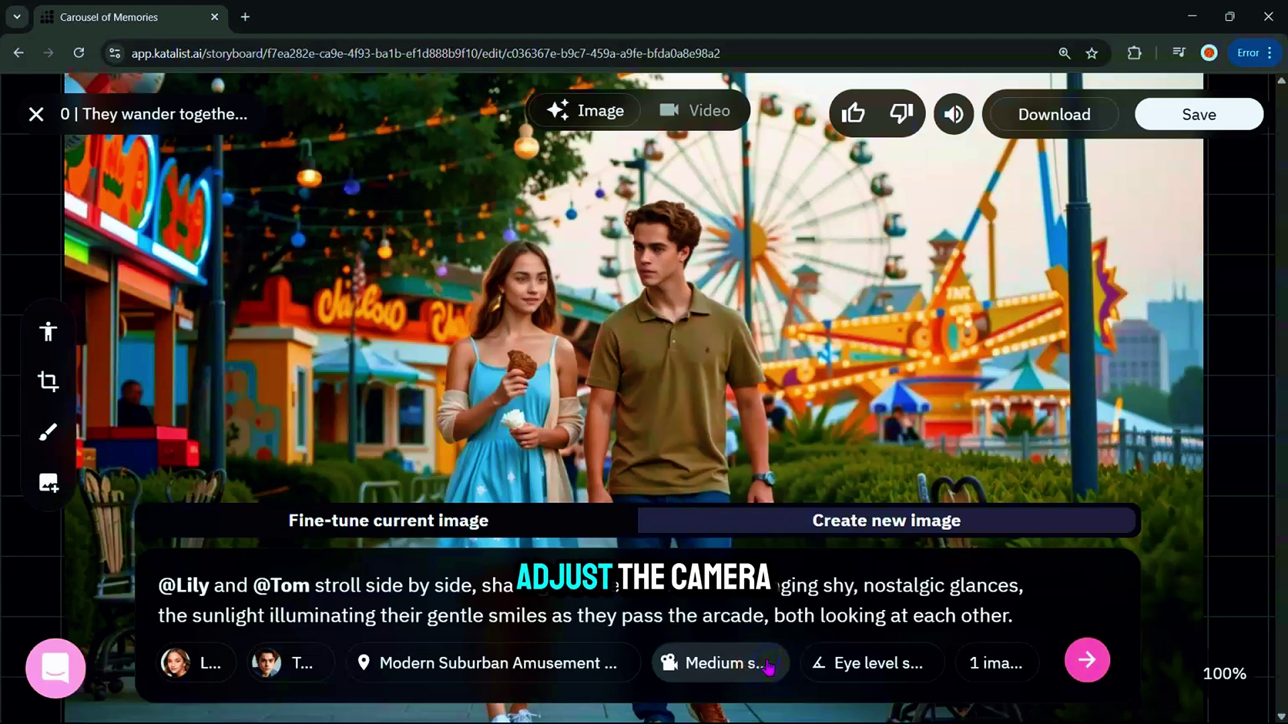
{"action": "left_click", "coordinate": [808, 661]}
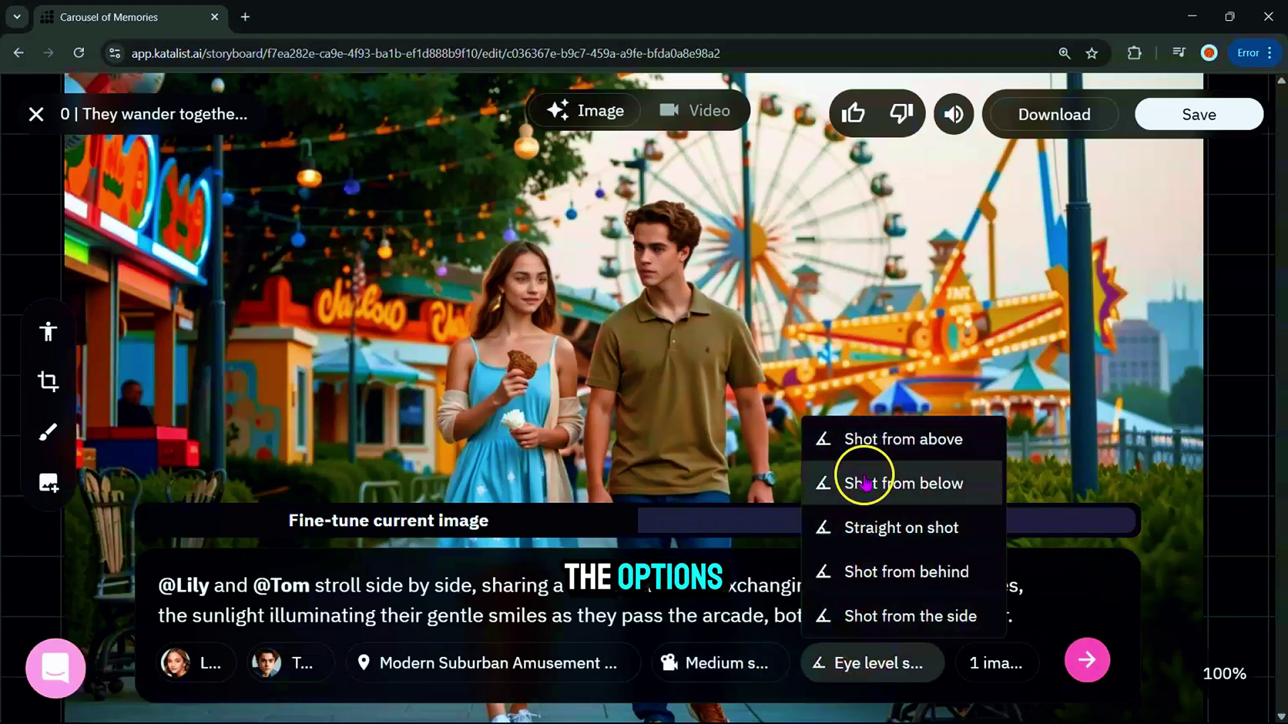
{"action": "left_click", "coordinate": [895, 665]}
{"action": "left_click", "coordinate": [978, 666]}
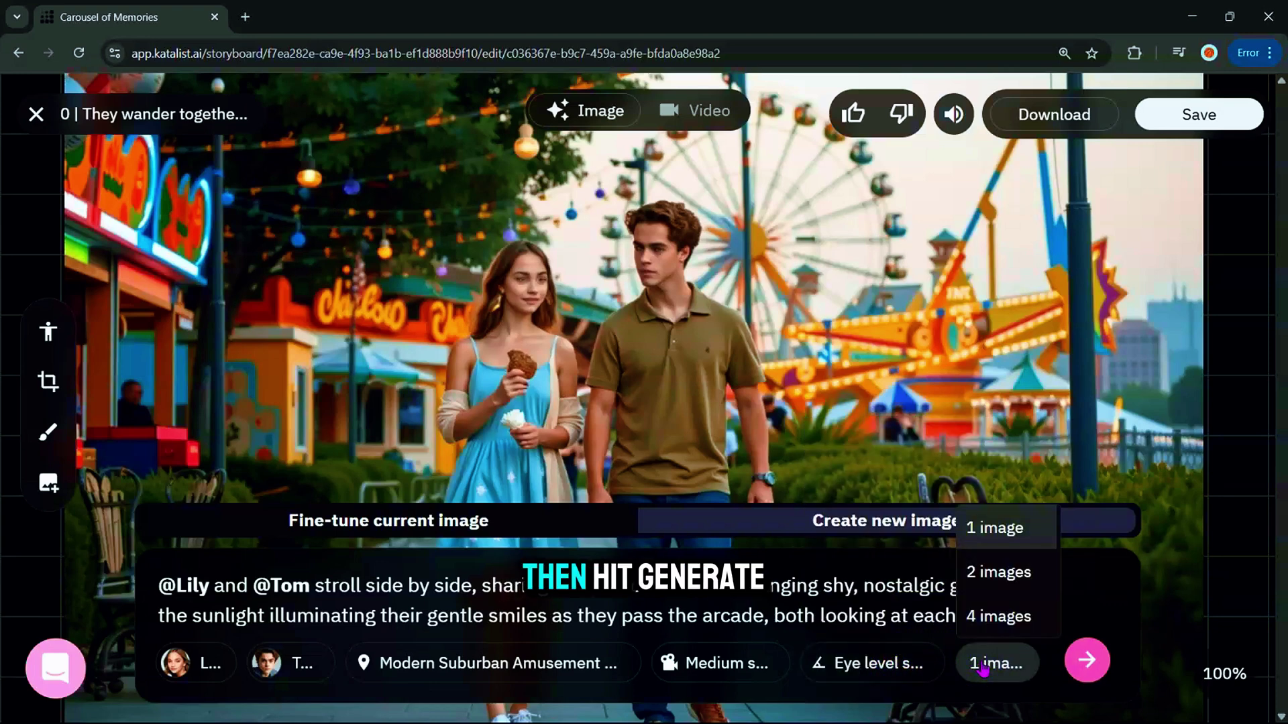
{"action": "left_click", "coordinate": [983, 666]}
{"action": "left_click", "coordinate": [1087, 662]}
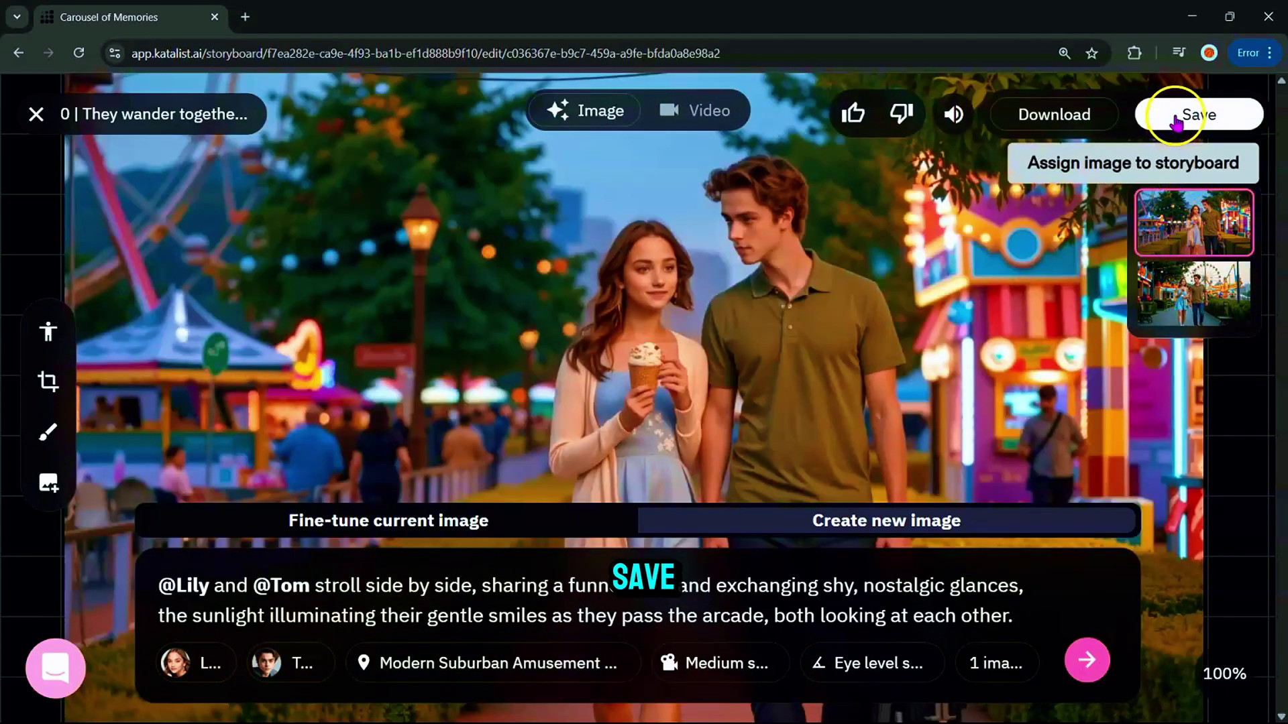
{"action": "left_click", "coordinate": [1174, 118]}
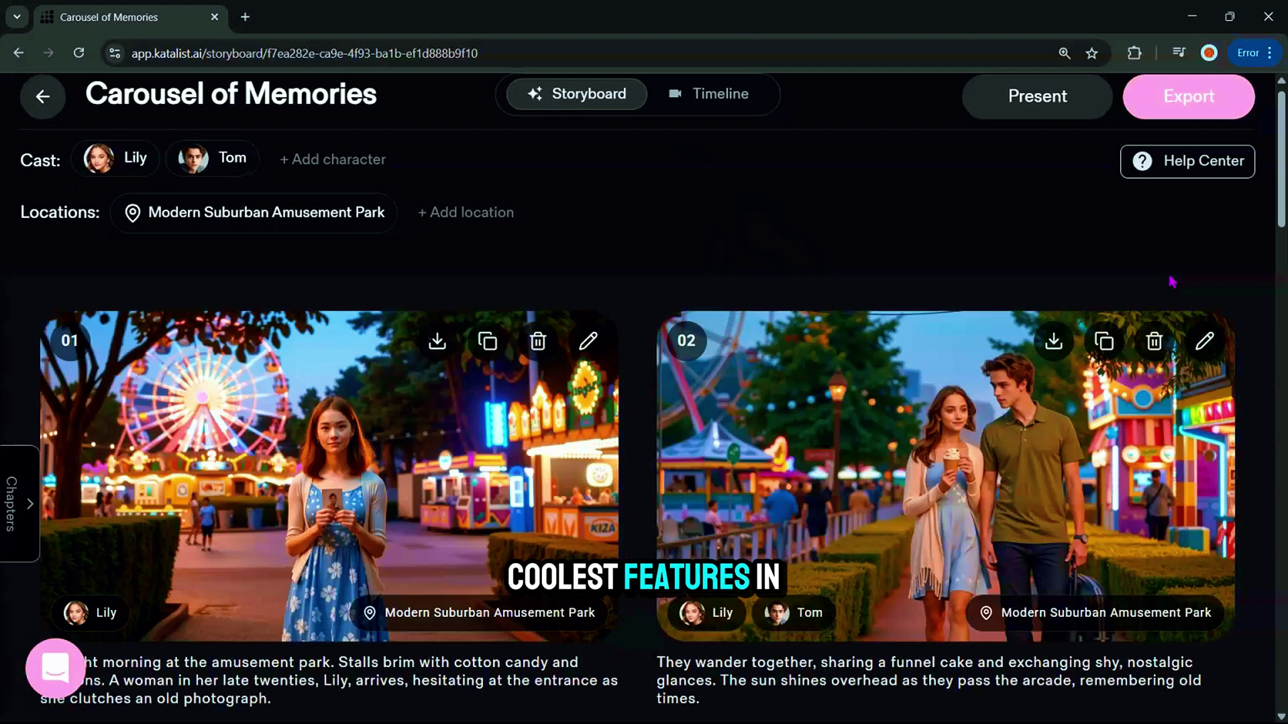
Step: Reopen scene 02, shift Tom's pose skeleton slightly right and regenerate the image from it
{"action": "left_click", "coordinate": [857, 480]}
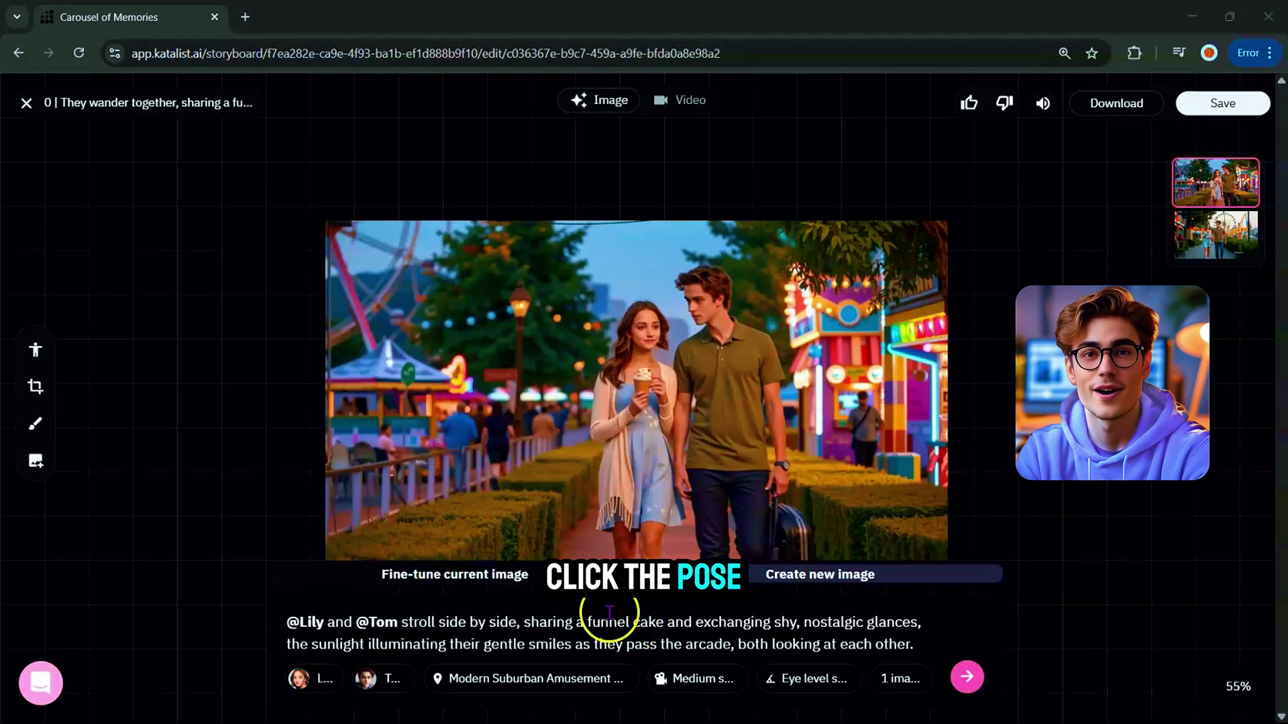
{"action": "left_click", "coordinate": [36, 349]}
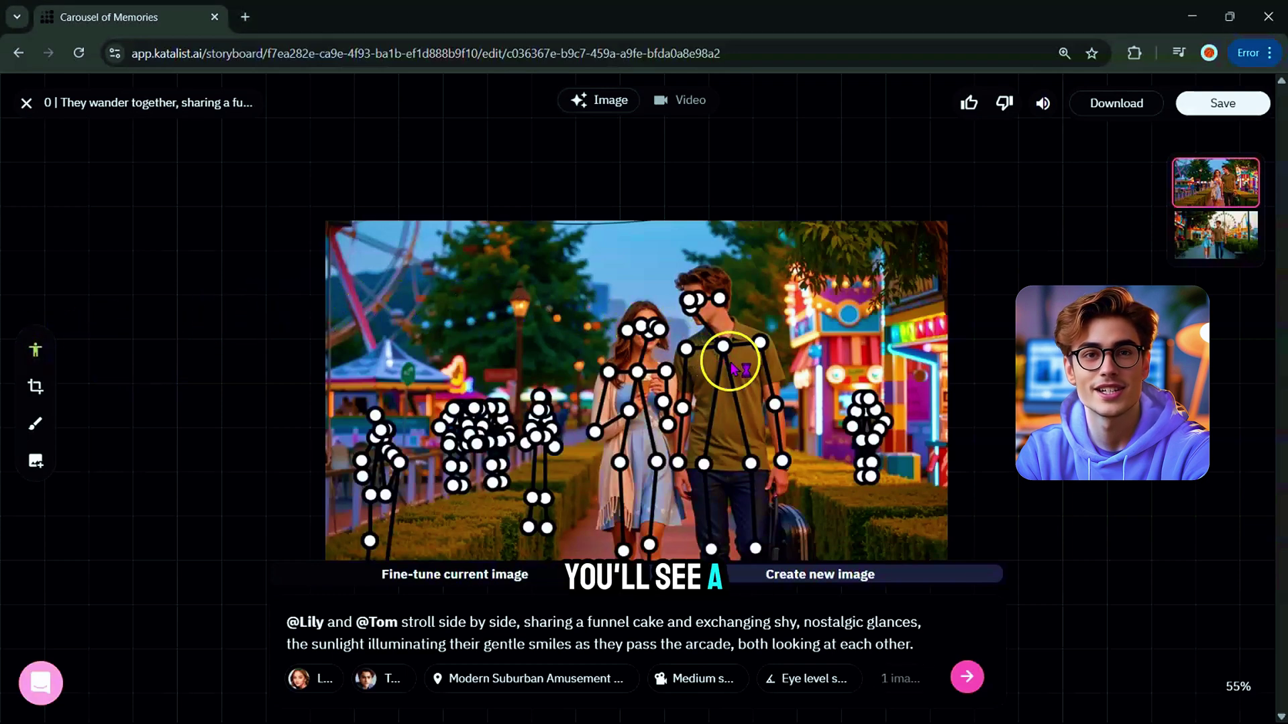
{"action": "scroll", "coordinate": [727, 383], "scroll_direction": "down", "scroll_amount": 1}
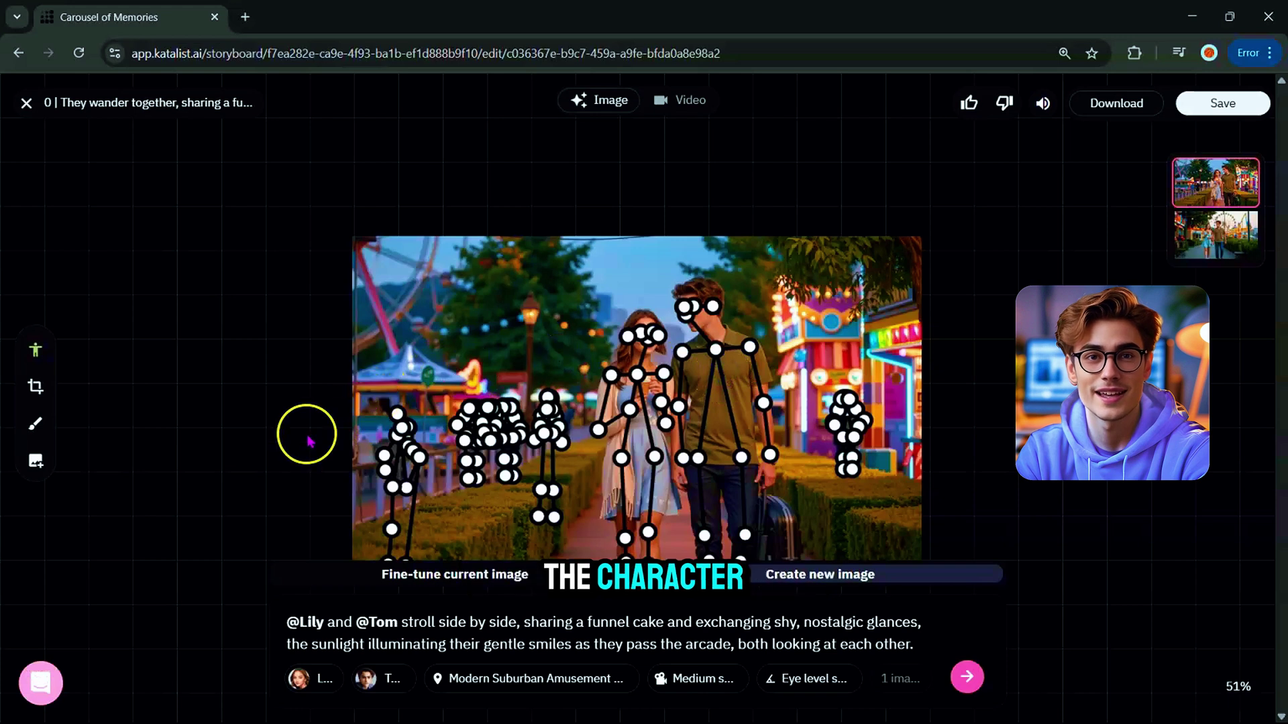
{"action": "left_click", "coordinate": [717, 349]}
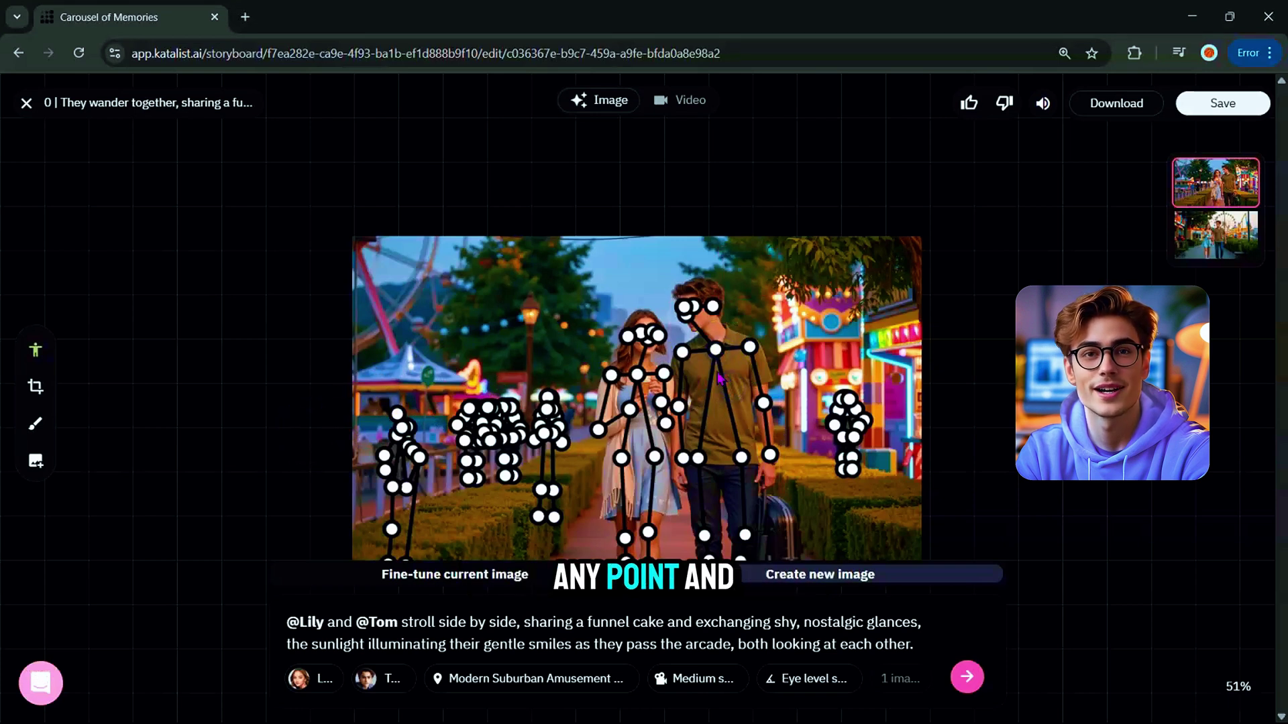
{"action": "left_click_drag", "start_coordinate": [717, 349], "coordinate": [720, 349]}
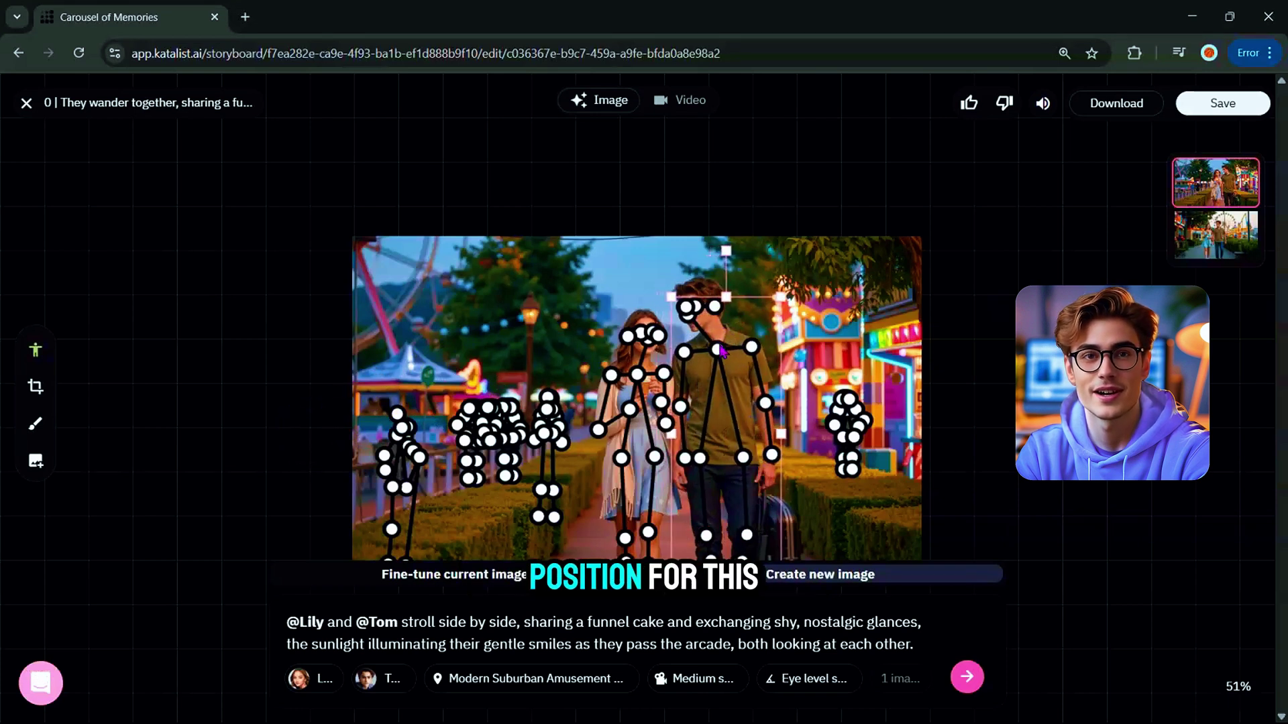
{"action": "left_click", "coordinate": [771, 456]}
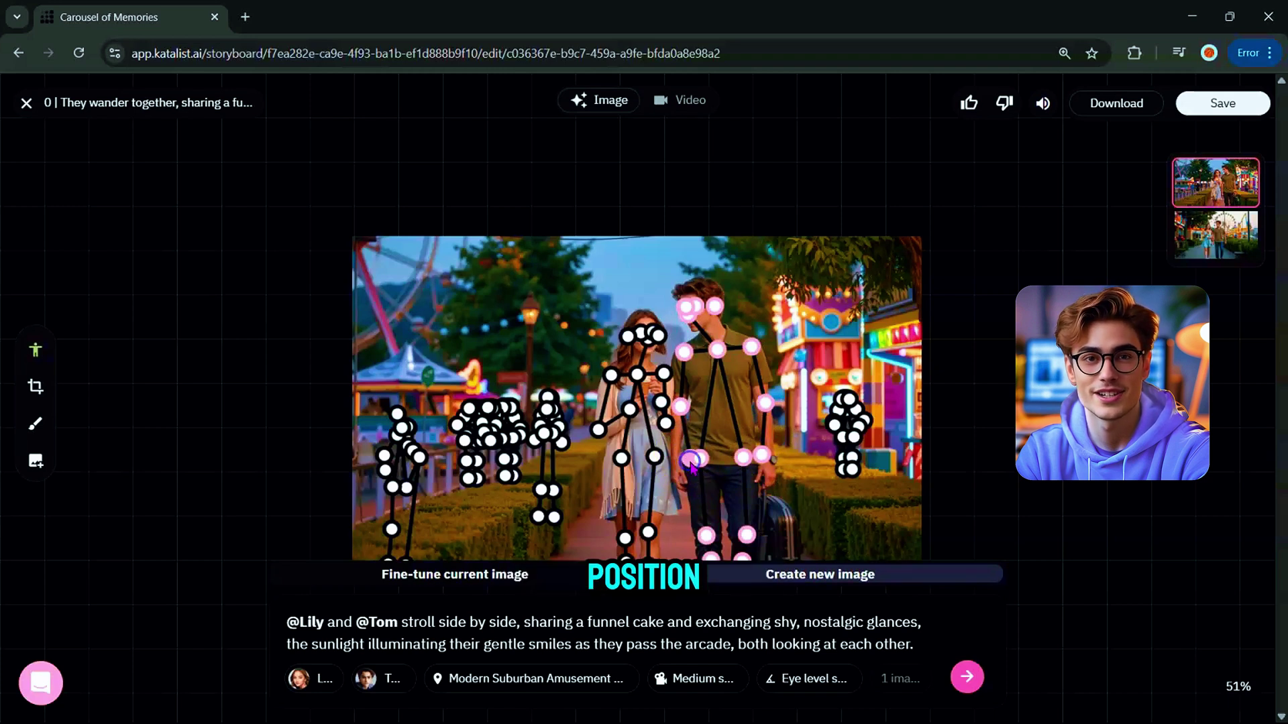
{"action": "left_click", "coordinate": [966, 676]}
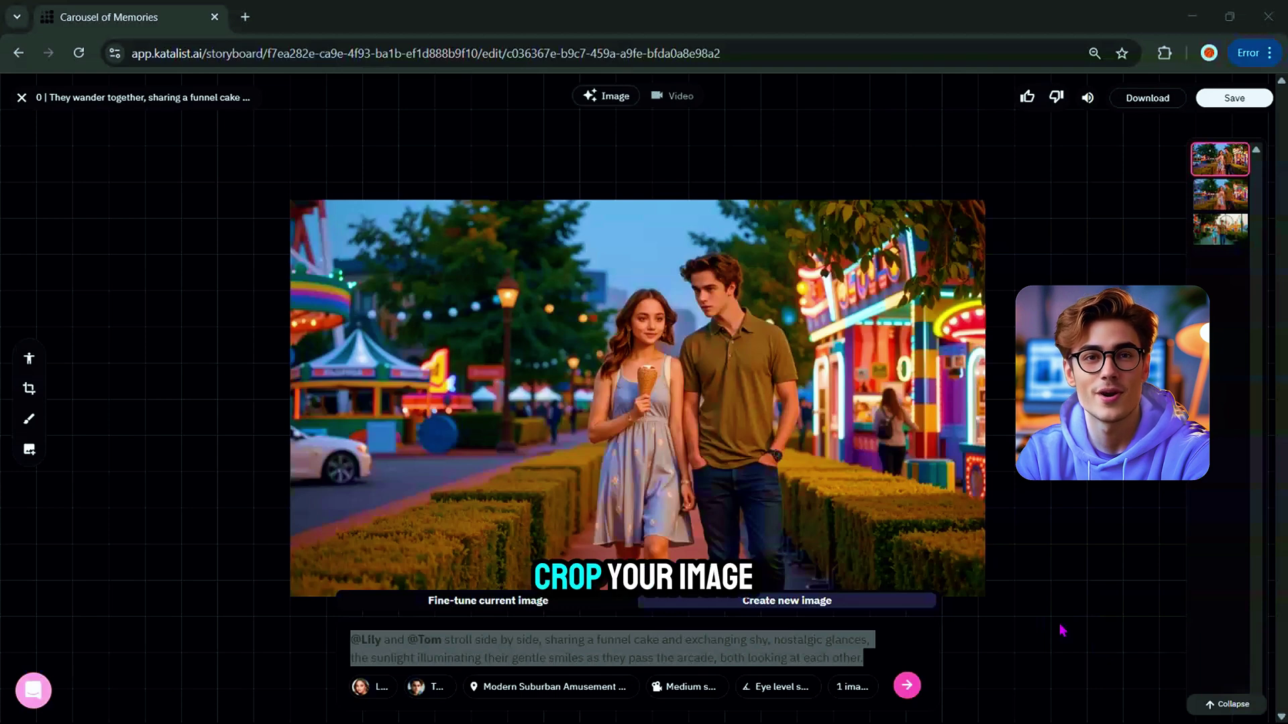
{"action": "left_click", "coordinate": [28, 389]}
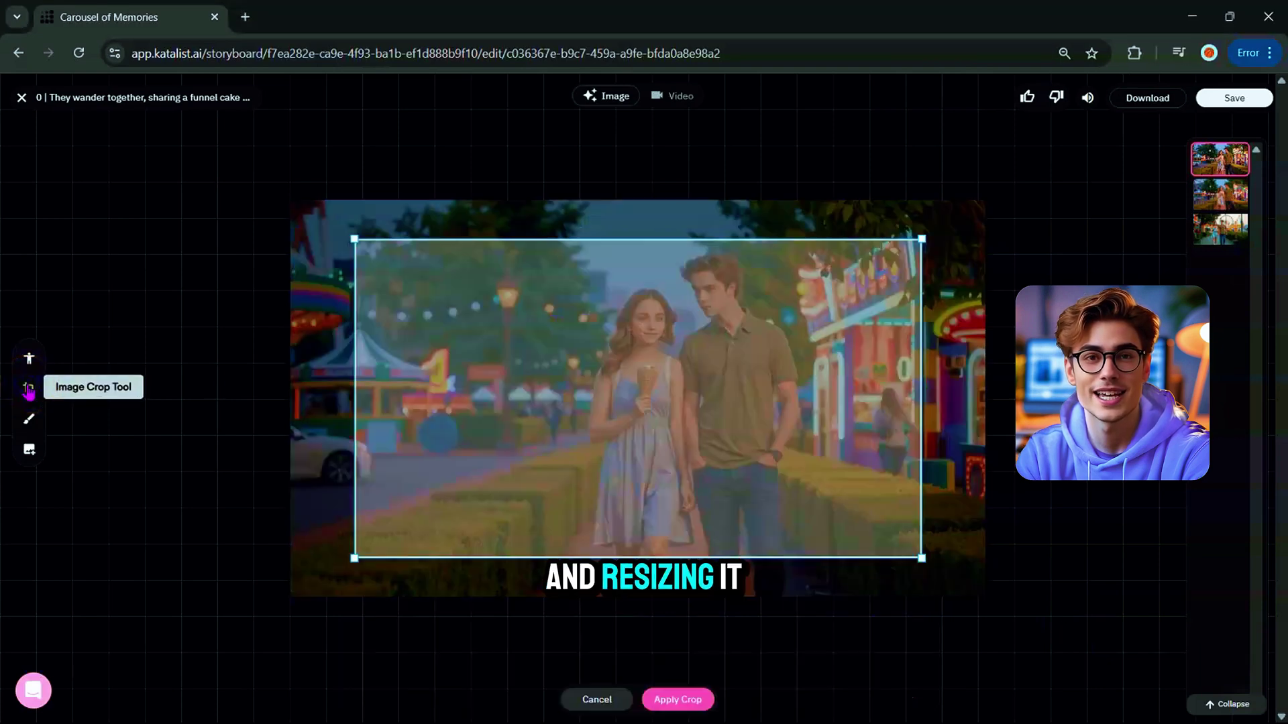
{"action": "mouse_move", "coordinate": [355, 239]}
{"action": "left_mouse_down"}
{"action": "mouse_move", "coordinate": [310, 213]}
{"action": "mouse_move", "coordinate": [373, 250]}
{"action": "left_mouse_up"}
{"action": "mouse_move", "coordinate": [921, 557]}
{"action": "left_mouse_down"}
{"action": "mouse_move", "coordinate": [959, 578]}
{"action": "mouse_move", "coordinate": [928, 562]}
{"action": "left_mouse_up"}
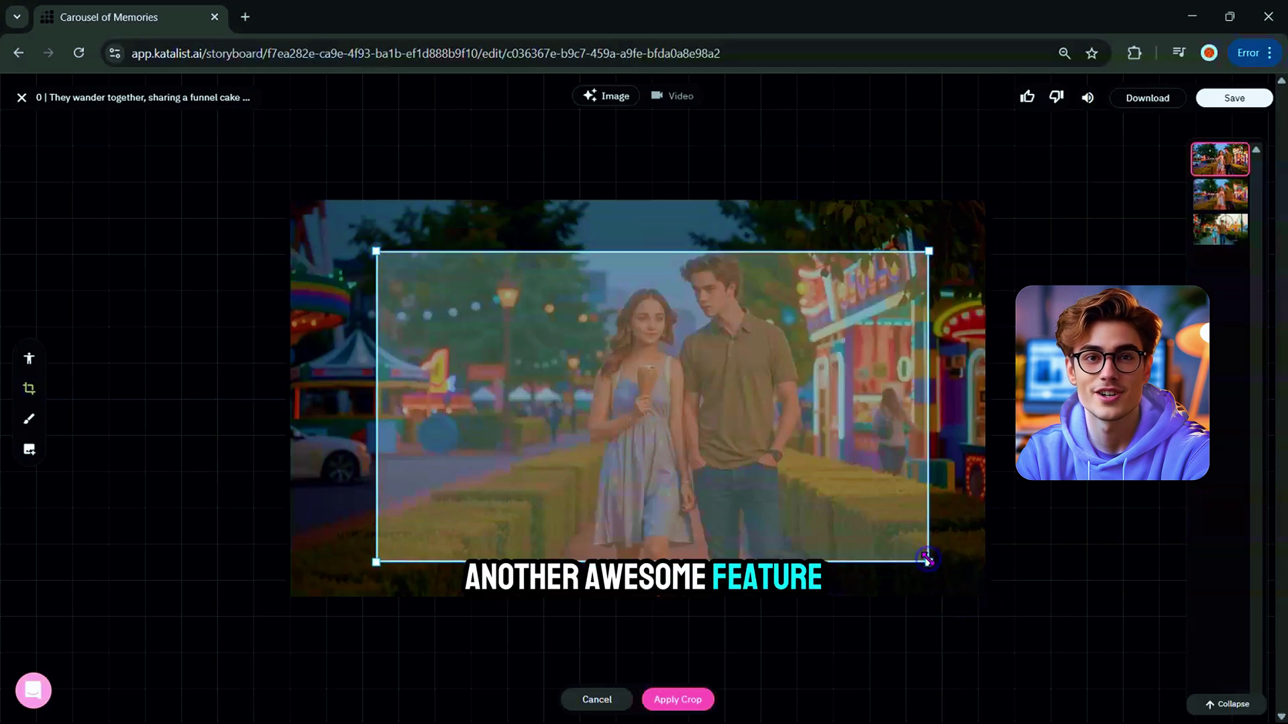
{"action": "left_click", "coordinate": [29, 389]}
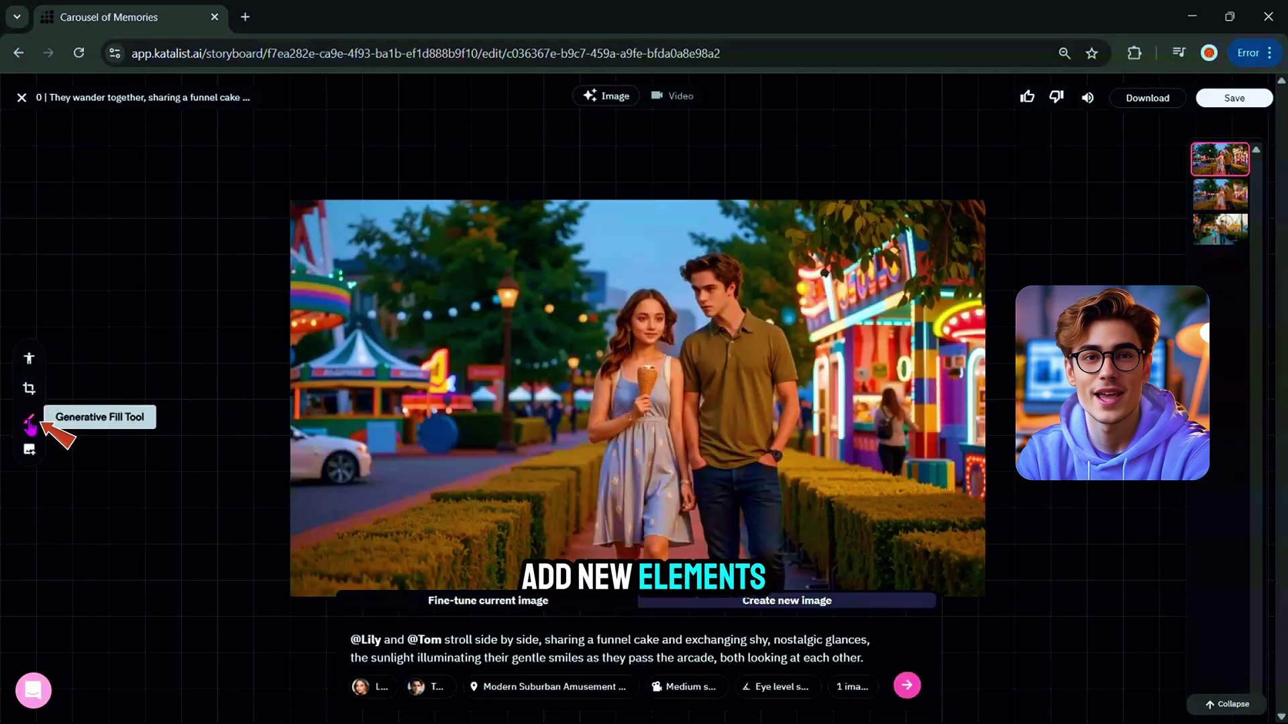
Step: Generative-fill a 'TEDDY BEAR' over the couple's joined hands as one image, and save scene 02
{"action": "left_click", "coordinate": [29, 420]}
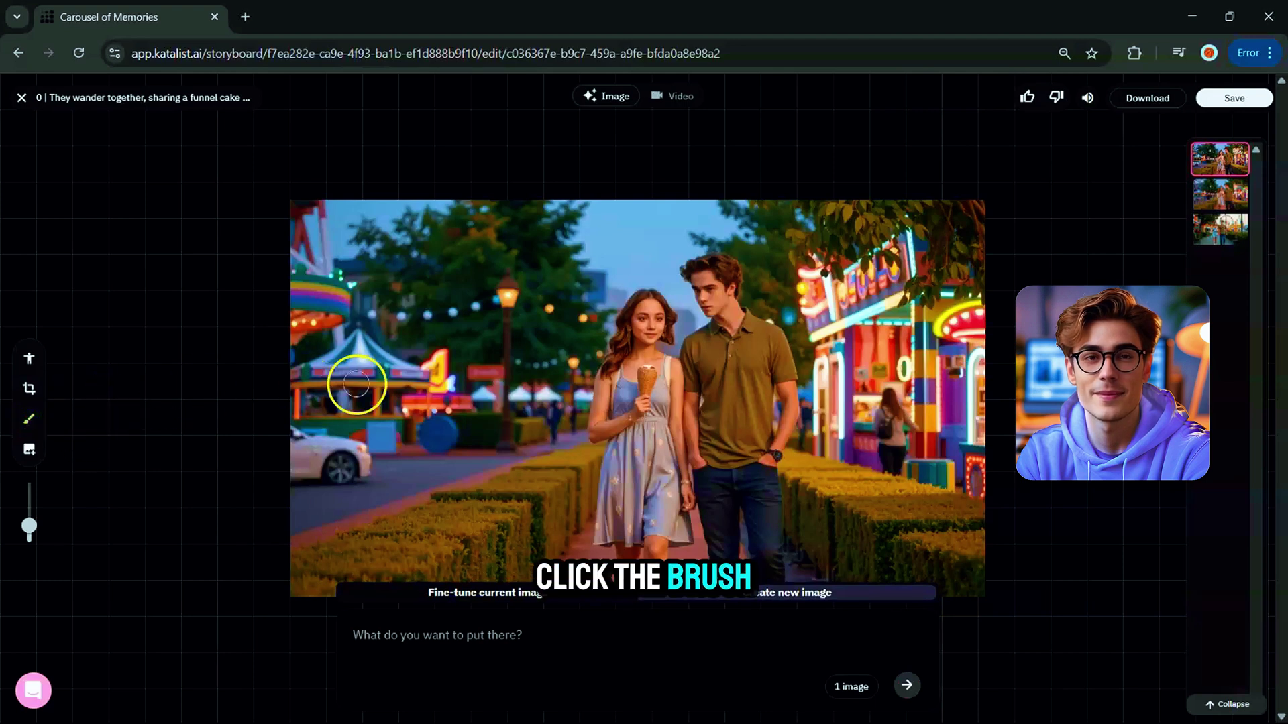
{"action": "left_click_drag", "start_coordinate": [677, 476], "coordinate": [685, 521]}
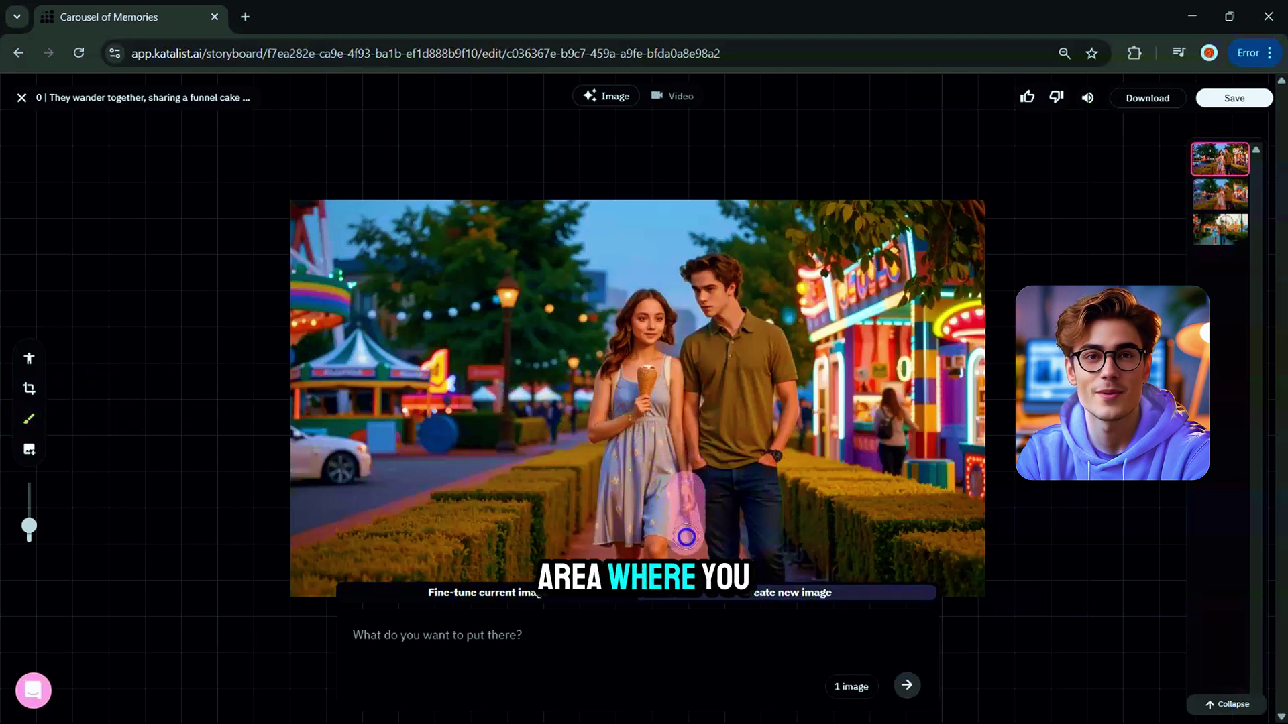
{"action": "left_click", "coordinate": [471, 642]}
{"action": "type", "text": "TEDDY BEAR"}
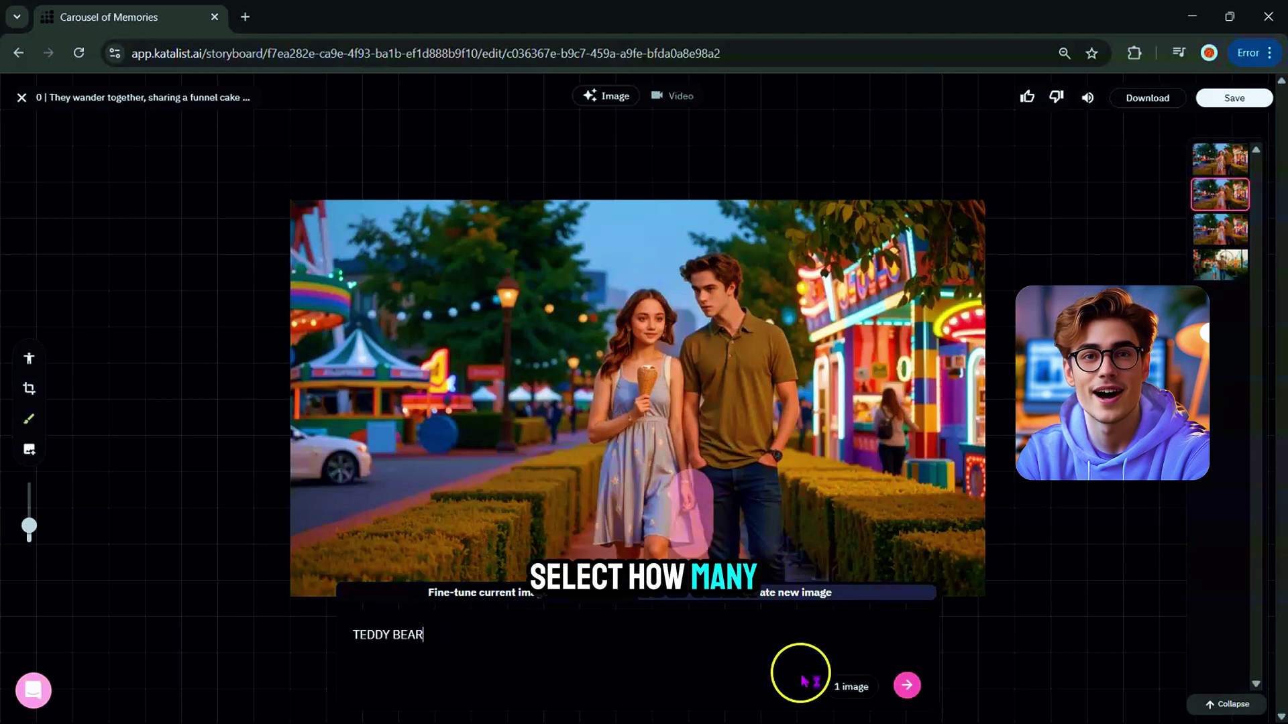
{"action": "left_click", "coordinate": [850, 687]}
{"action": "left_click", "coordinate": [850, 610]}
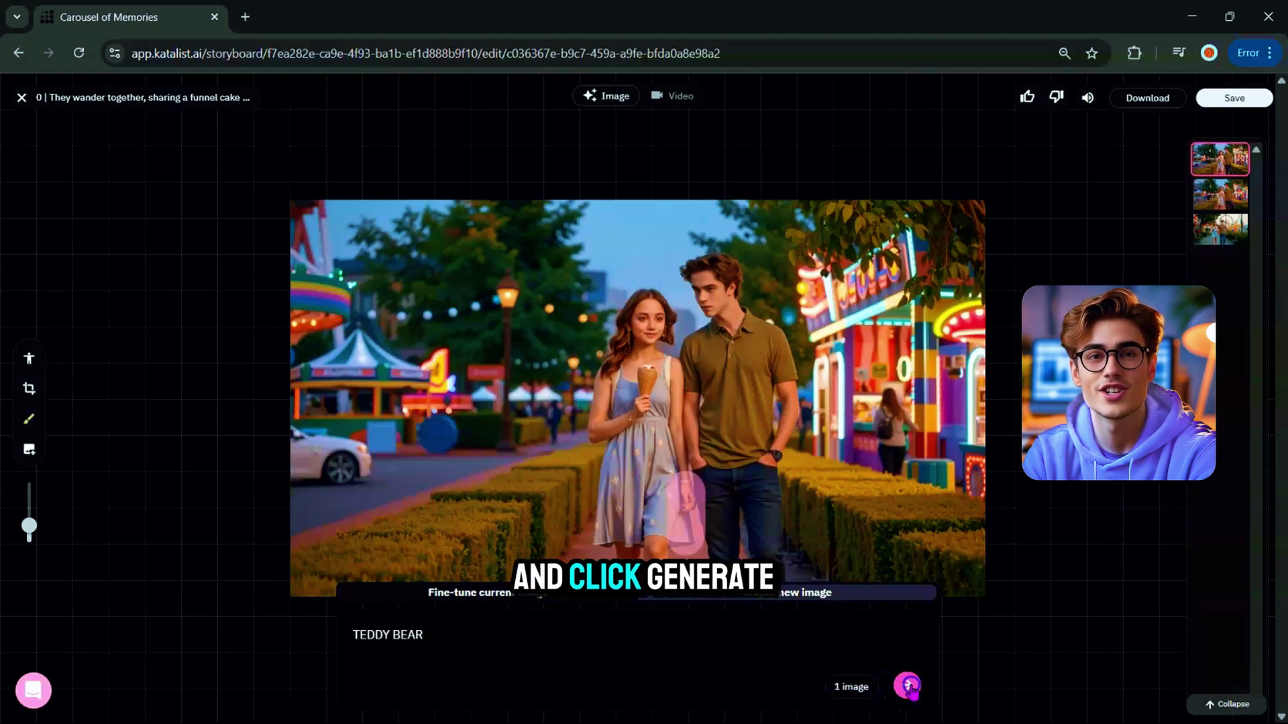
{"action": "left_click", "coordinate": [908, 685]}
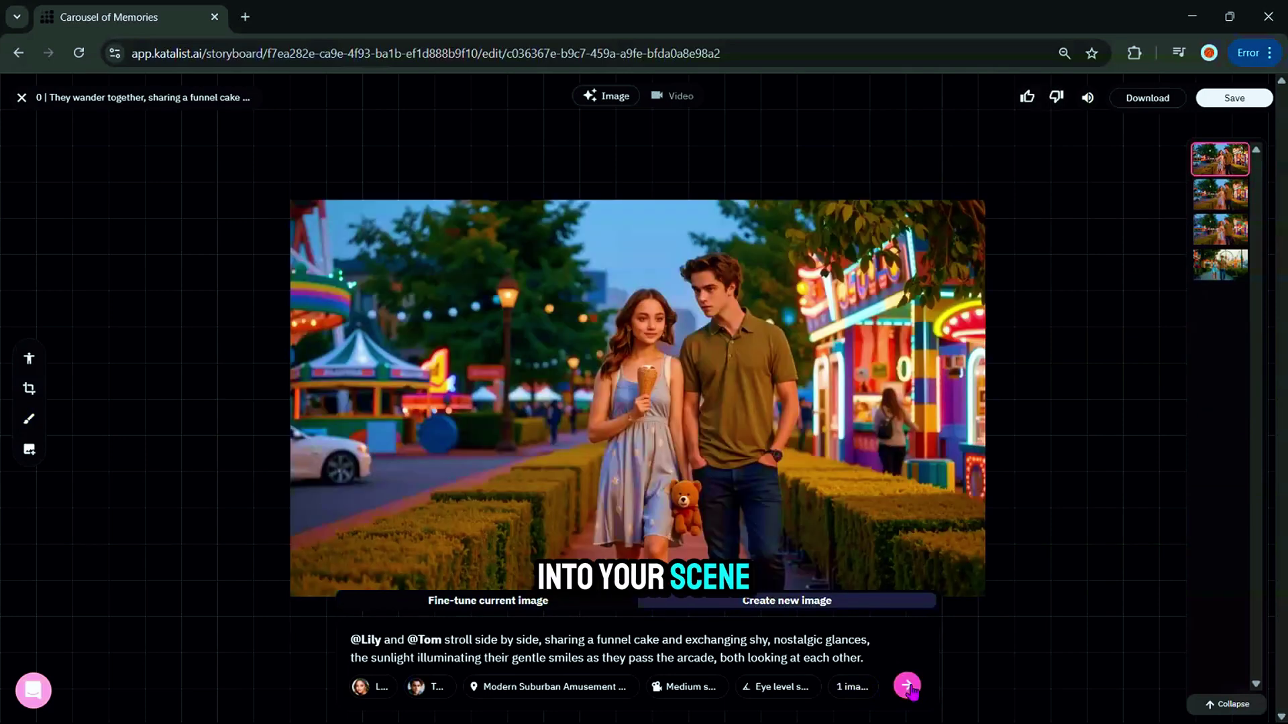
{"action": "left_click", "coordinate": [909, 687]}
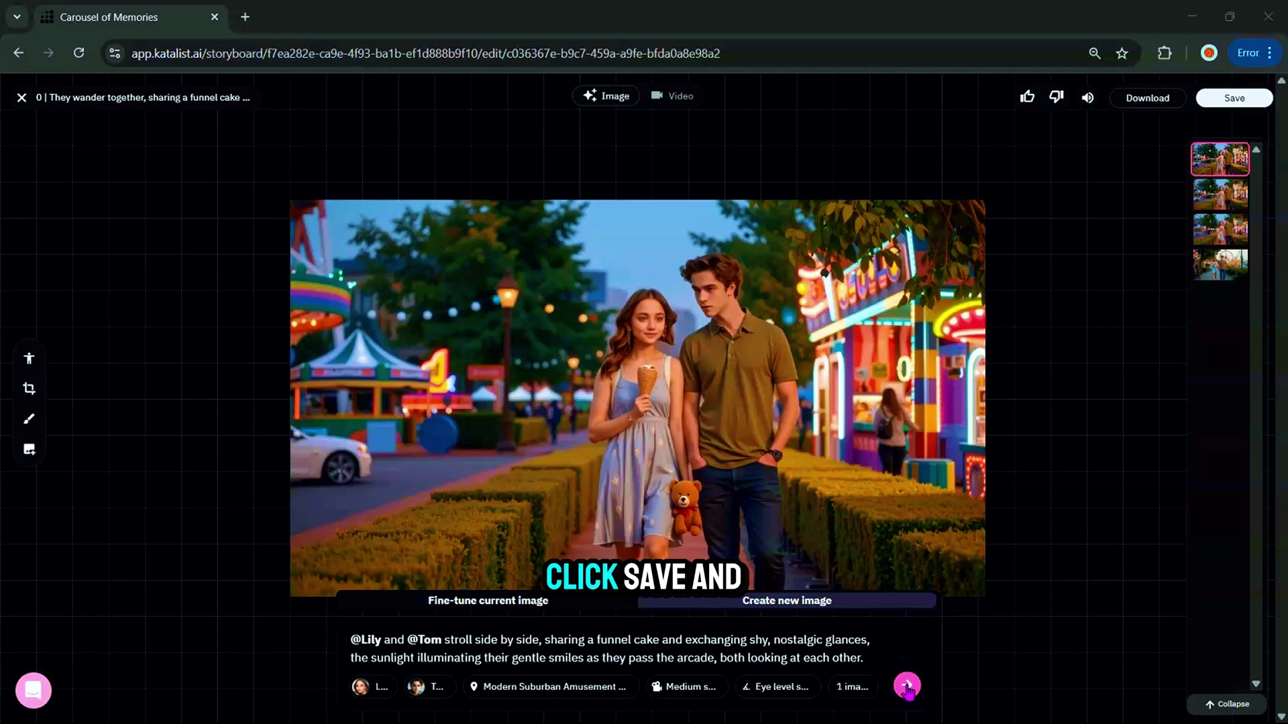
{"action": "left_click", "coordinate": [1234, 98]}
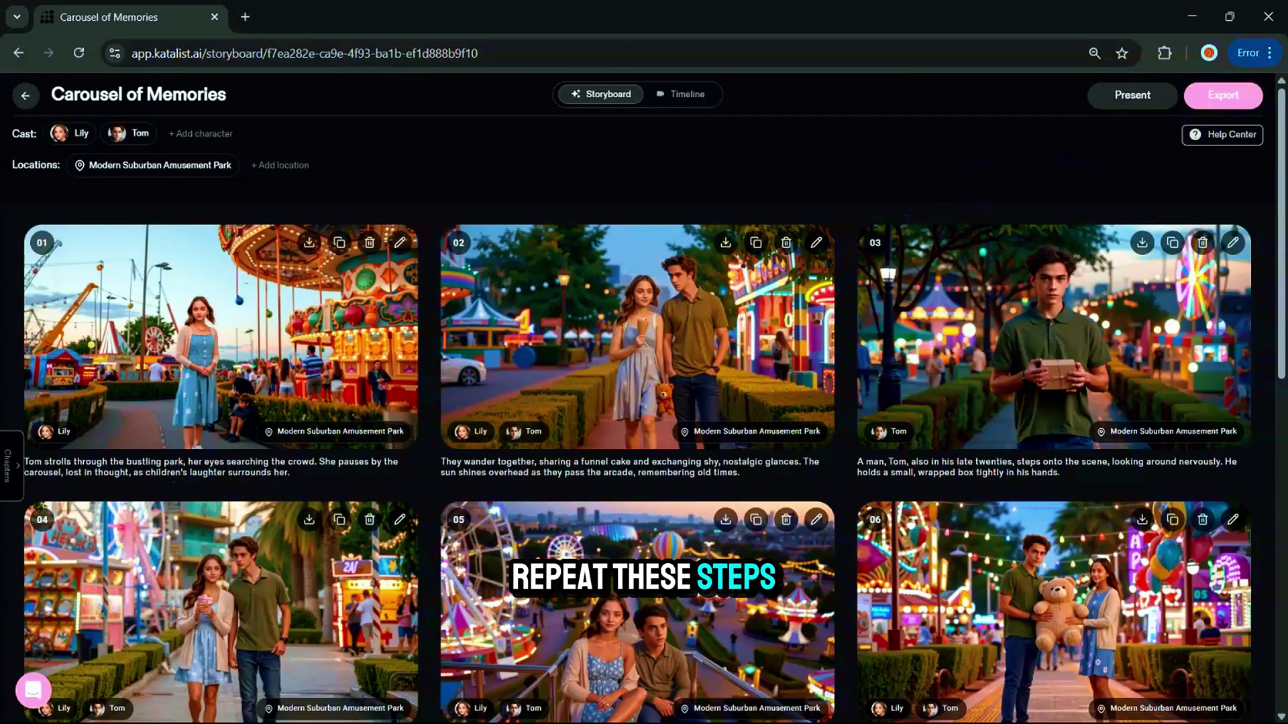
Step: Scroll through the Carousel of Memories scene cards and open scene 01 in the image editor
{"action": "left_click", "coordinate": [1215, 157]}
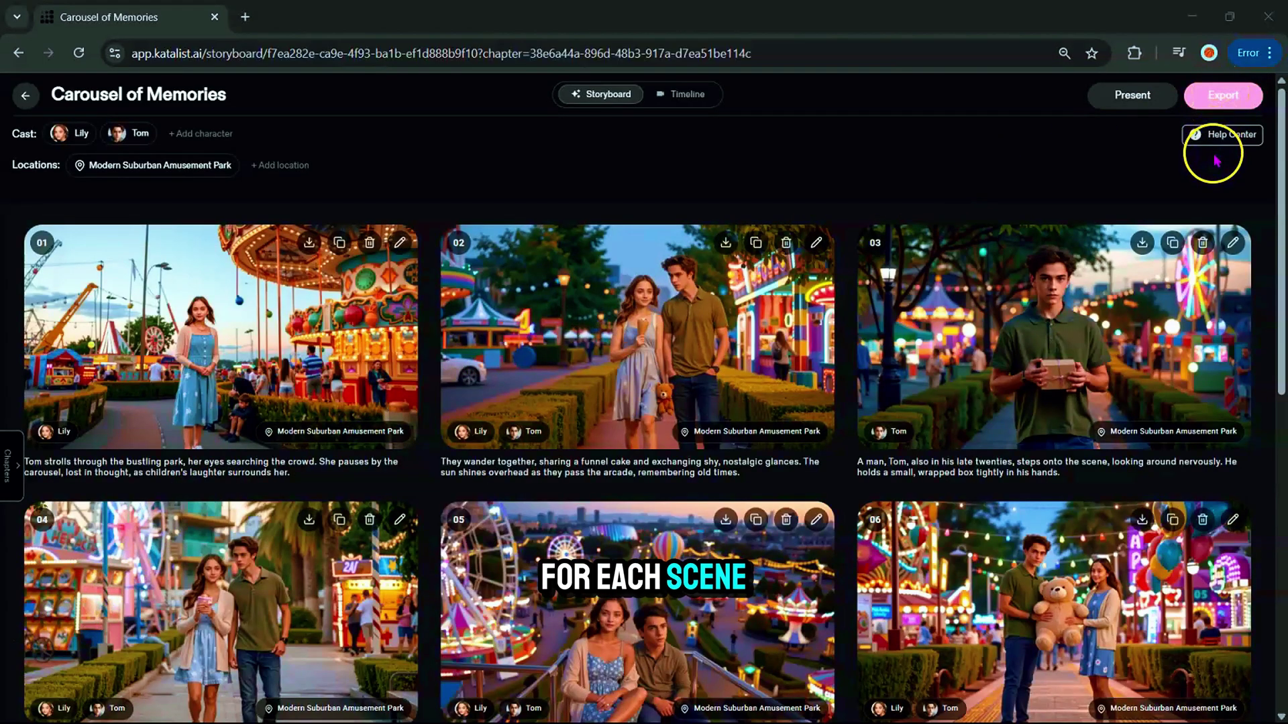
{"action": "scroll", "coordinate": [1216, 202], "scroll_direction": "down", "scroll_amount": 6}
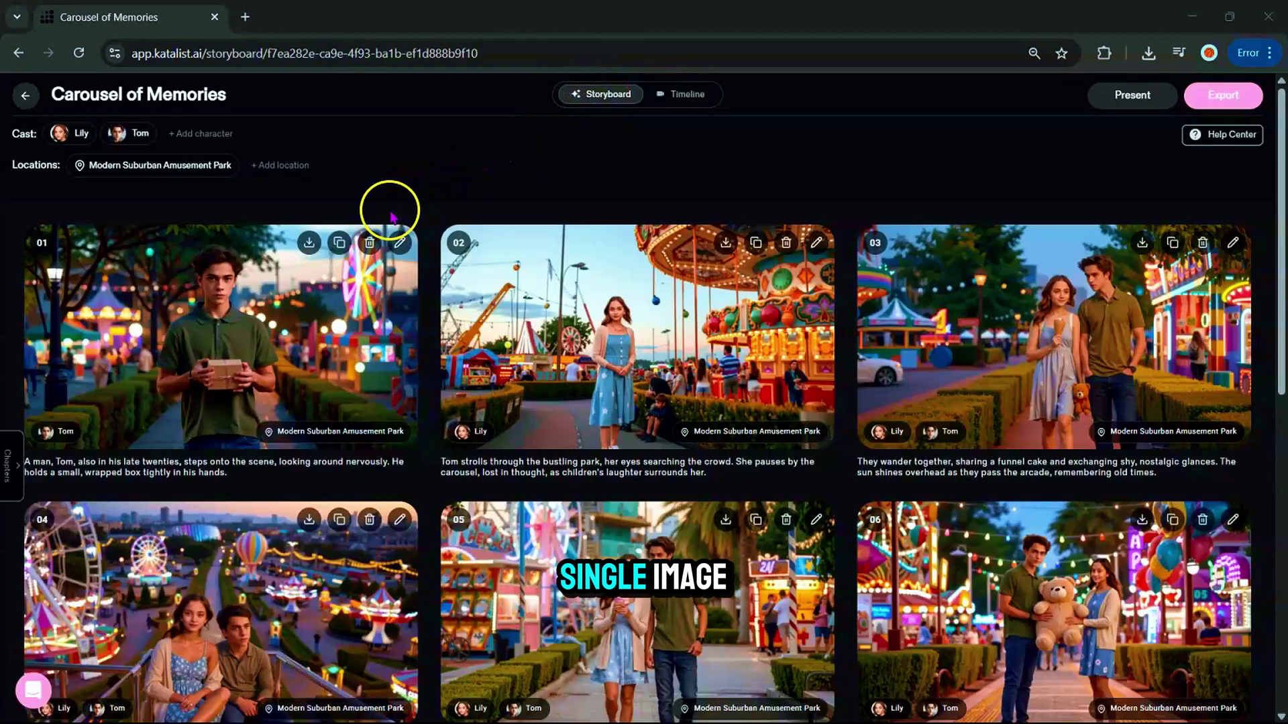
{"action": "left_click", "coordinate": [267, 318]}
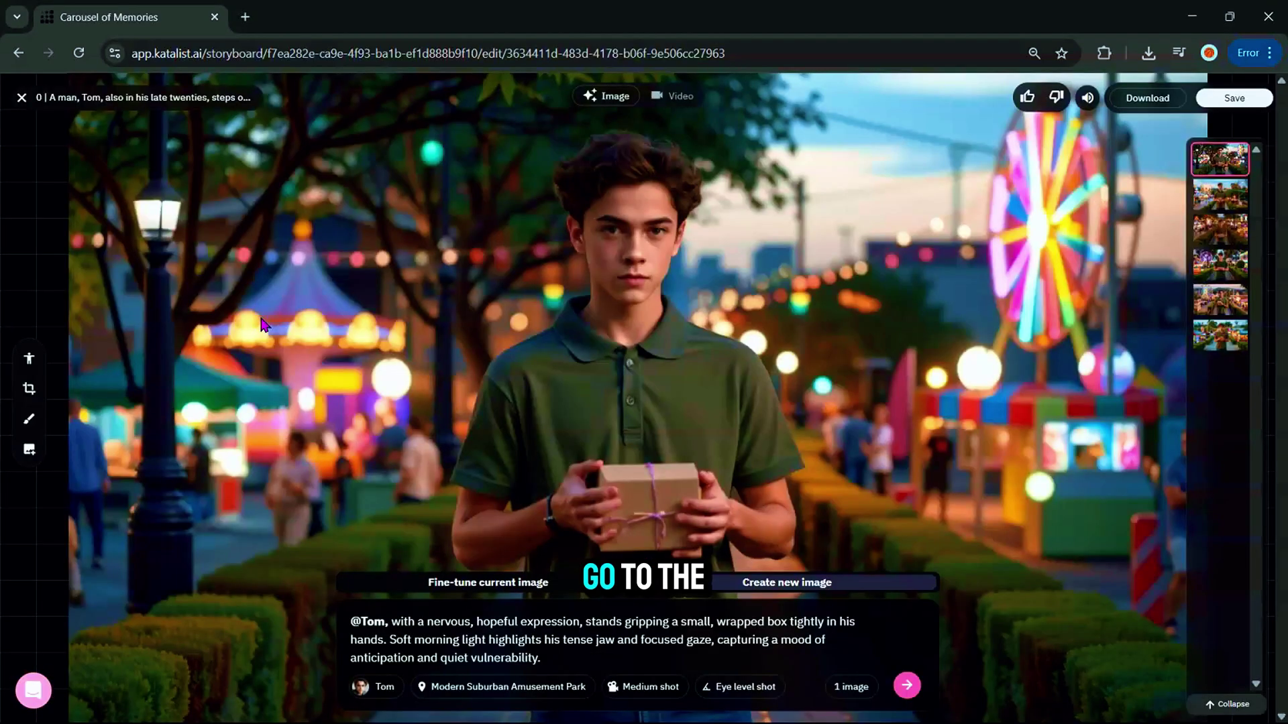
Step: Animate scene 01 with an 'Animate' prompt, Runway Gen-4 Turbo and a 5-second clip, then close the editor
{"action": "left_click", "coordinate": [671, 96]}
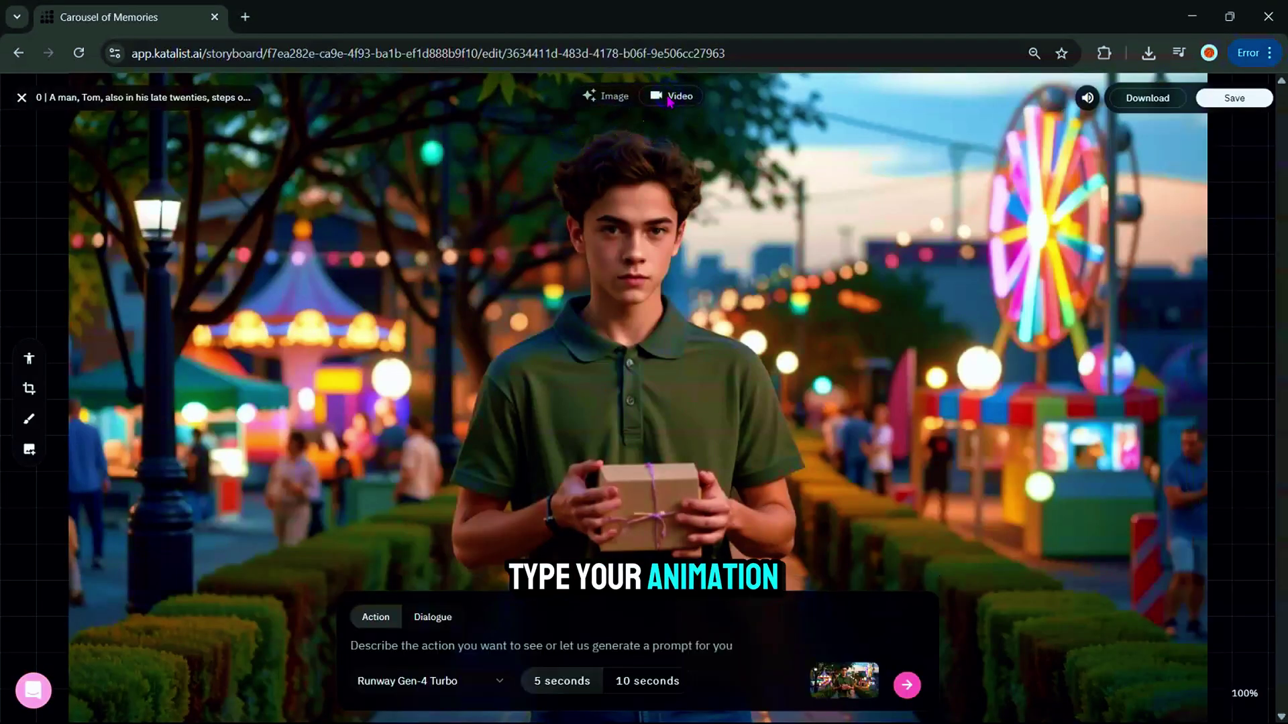
{"action": "left_click", "coordinate": [375, 641]}
{"action": "type", "text": "Animate"}
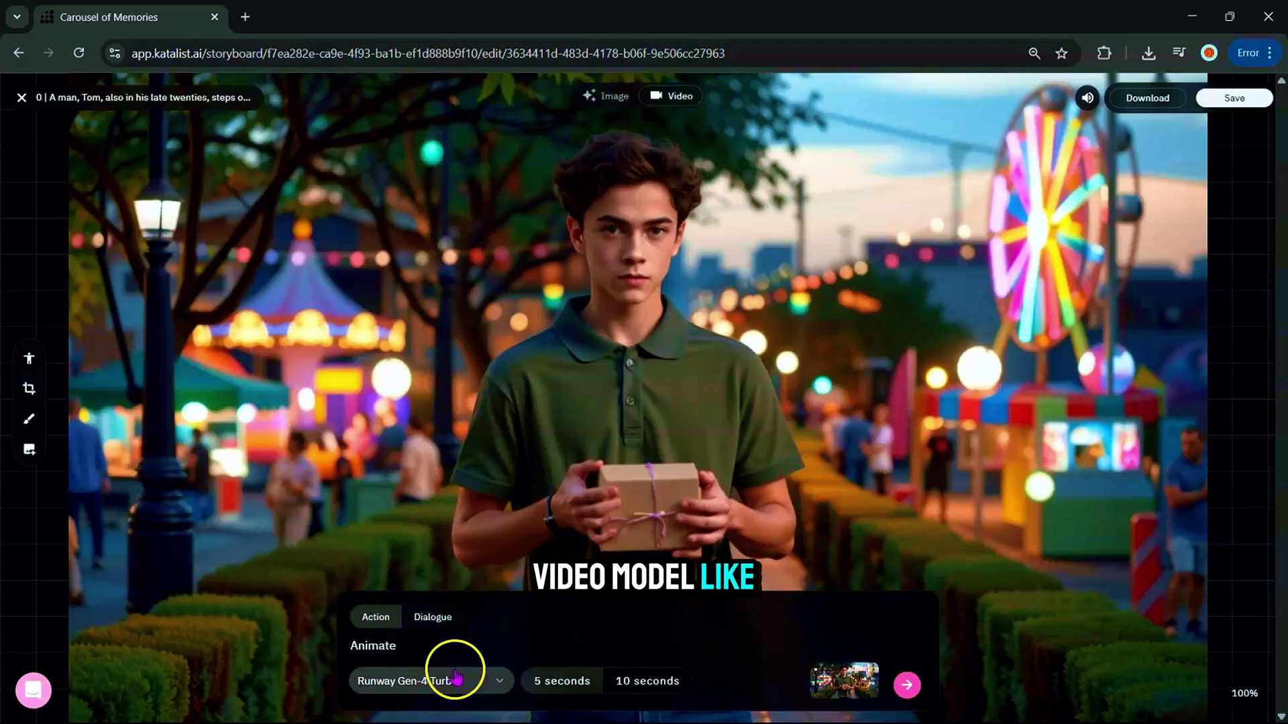
{"action": "left_click", "coordinate": [451, 681]}
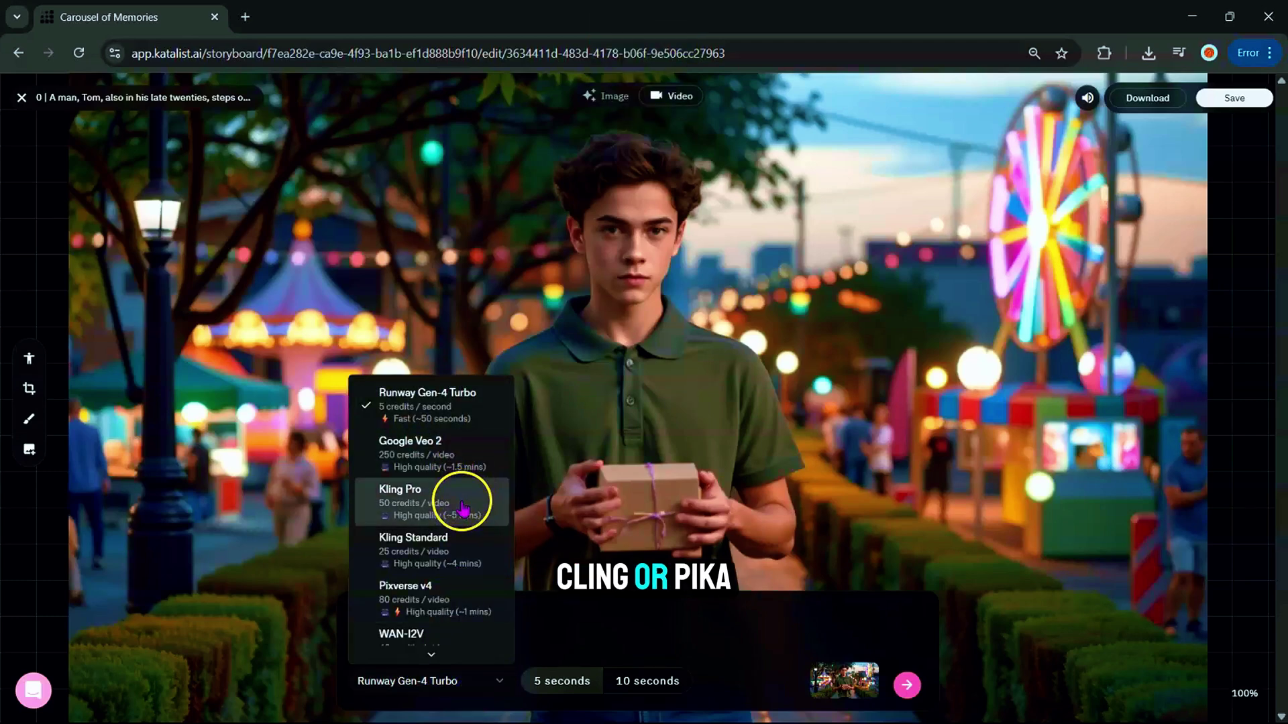
{"action": "left_click", "coordinate": [439, 401]}
{"action": "left_click", "coordinate": [634, 682]}
{"action": "left_click", "coordinate": [577, 681]}
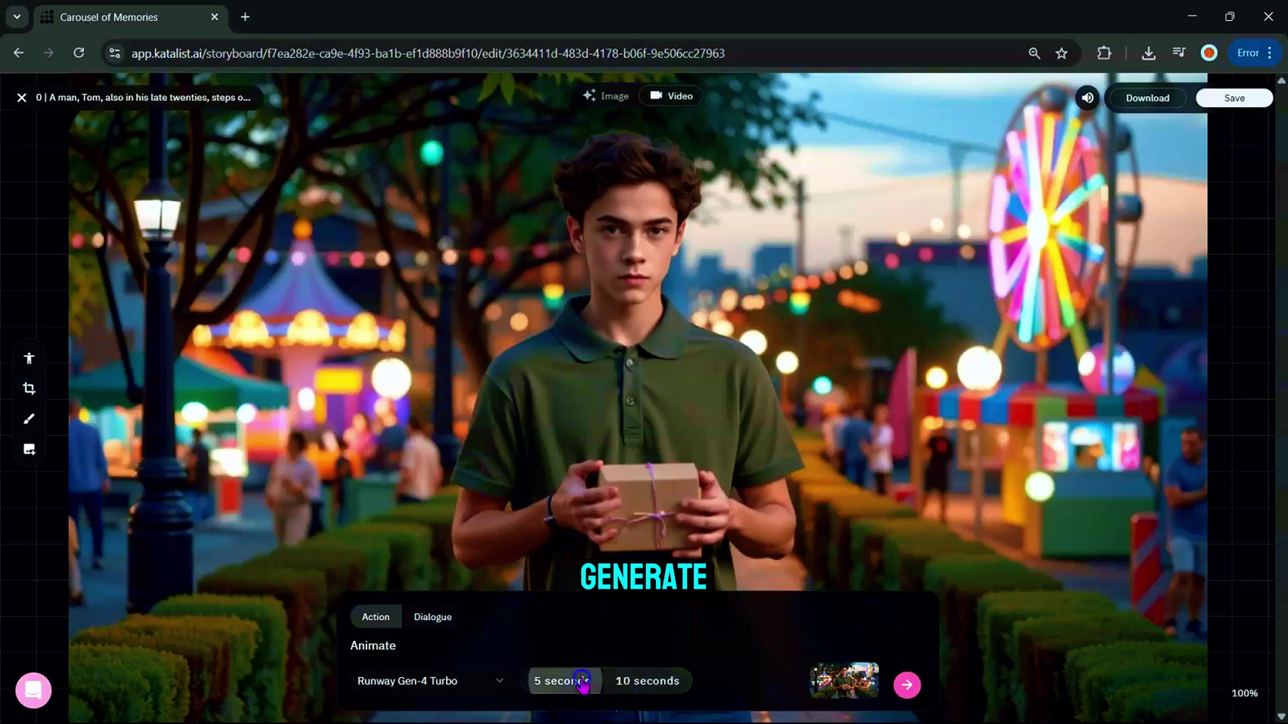
{"action": "left_click", "coordinate": [908, 686]}
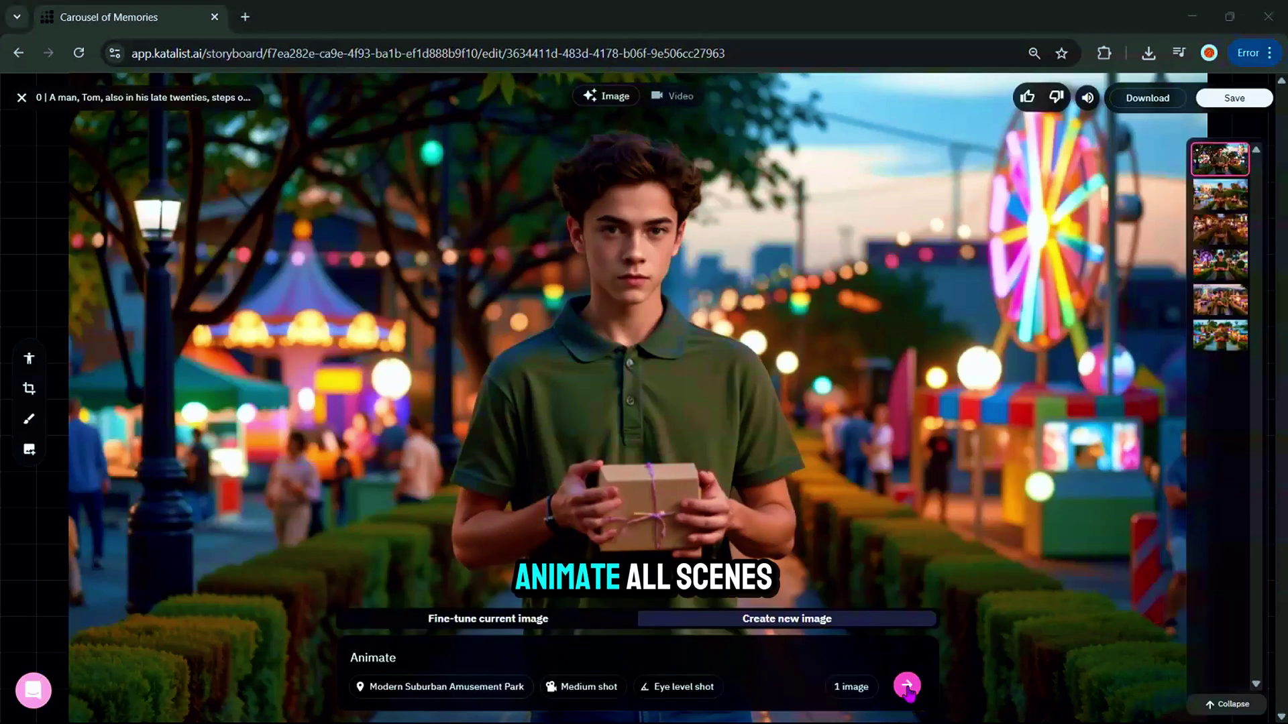
{"action": "left_click", "coordinate": [8, 98]}
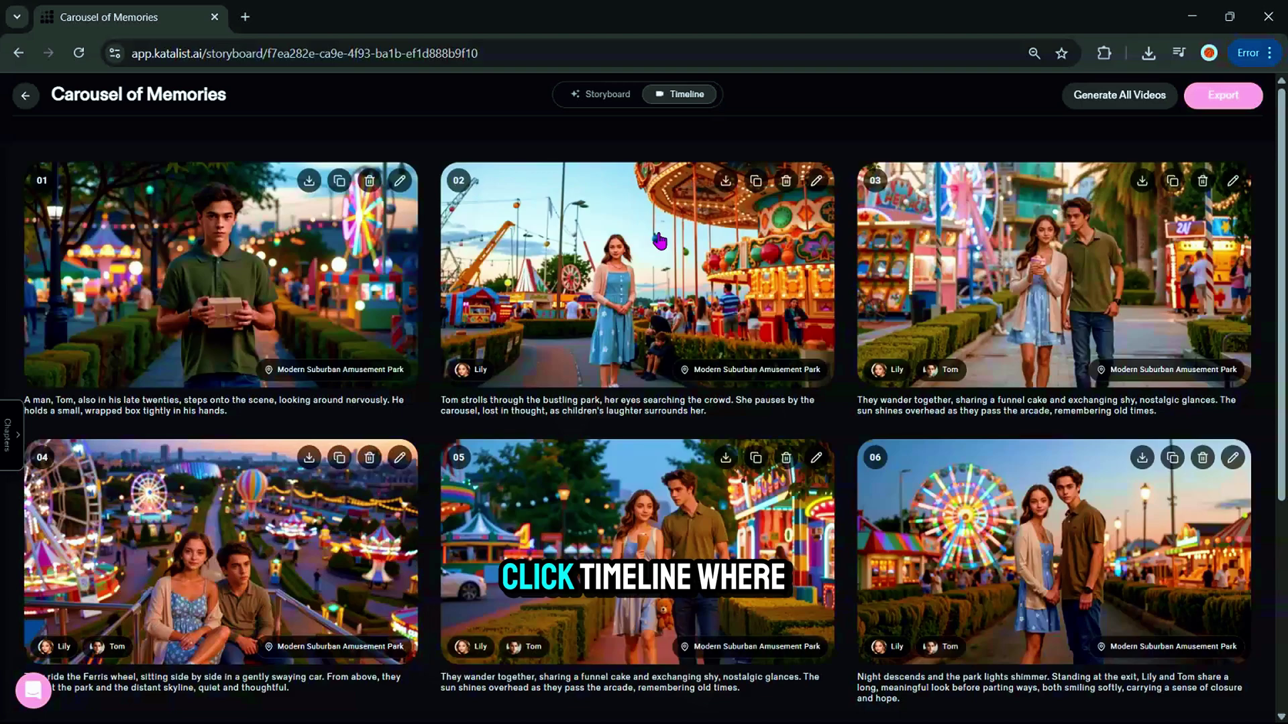
Step: In the timeline, paste new narration text into the closing voiceover clip's audio settings
{"action": "left_click", "coordinate": [671, 93]}
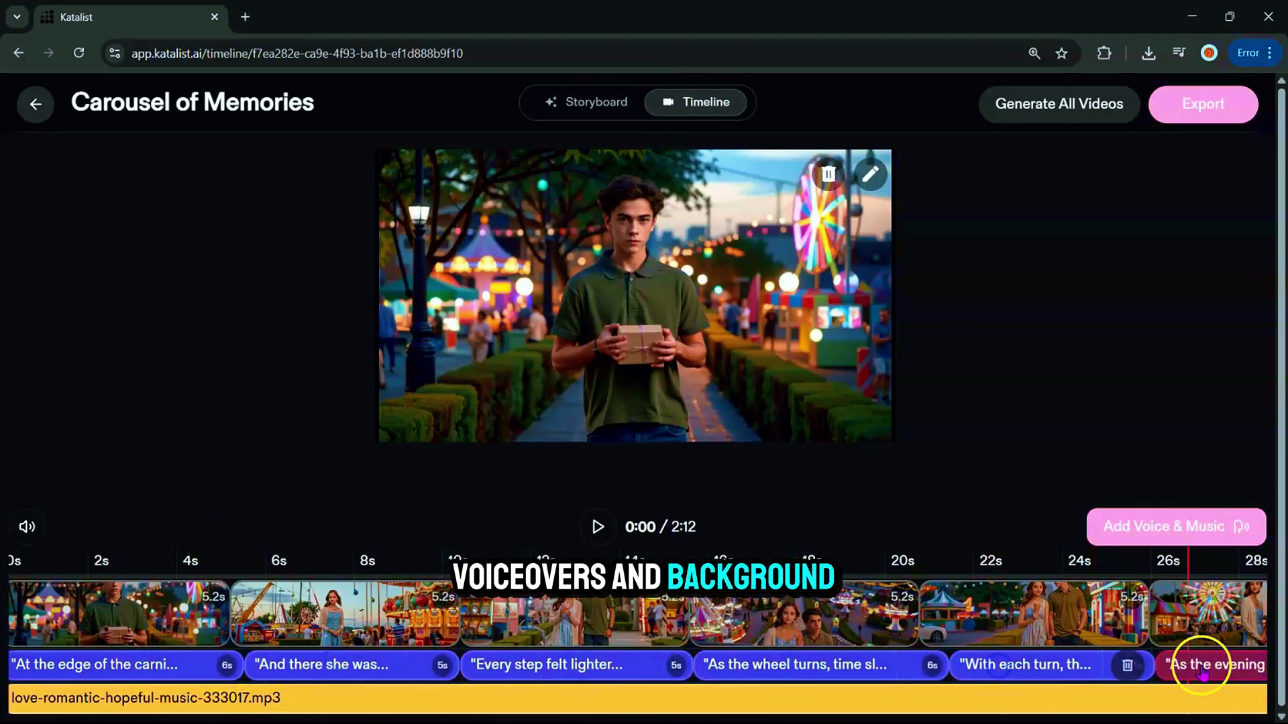
{"action": "left_click", "coordinate": [1148, 530]}
{"action": "left_click", "coordinate": [808, 194]}
{"action": "type", "text": "\"As the evening ends, they say goodbye, but the moment stays with them.\""}
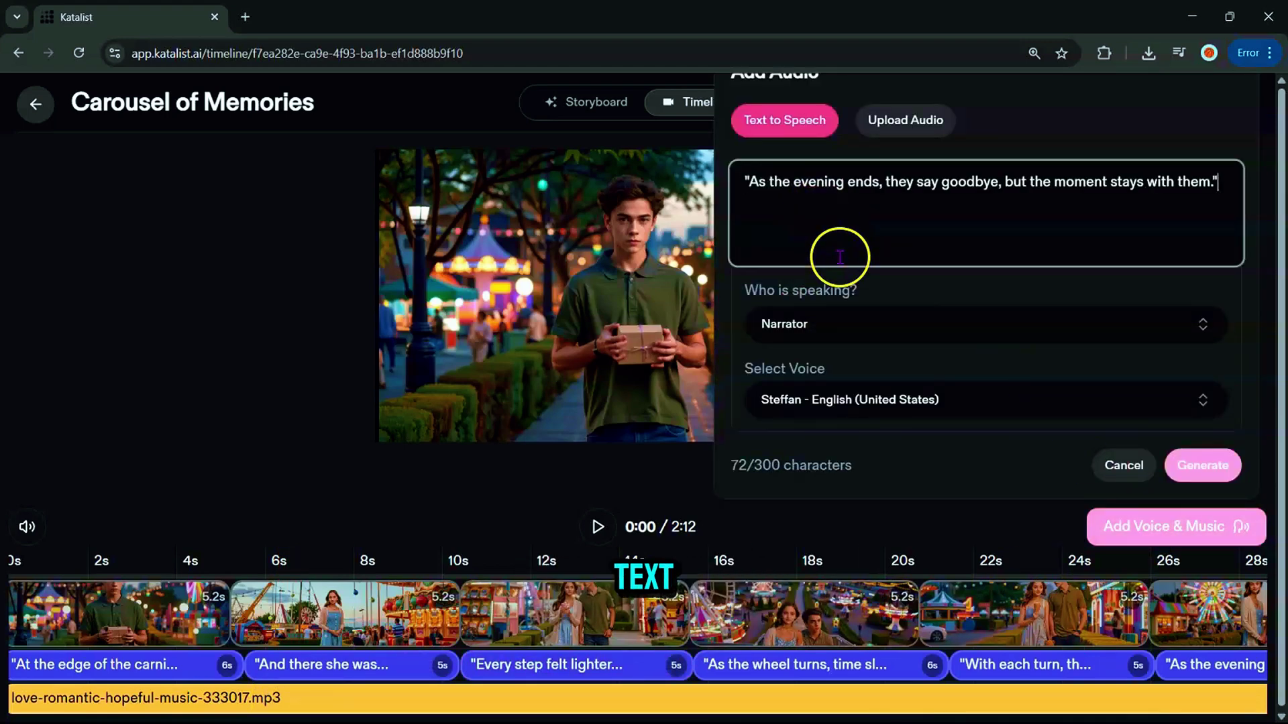
Step: Try Lily as the closing line's speaker, then switch the speaker back to the Narrator
{"action": "left_click", "coordinate": [855, 324]}
{"action": "left_click", "coordinate": [809, 235]}
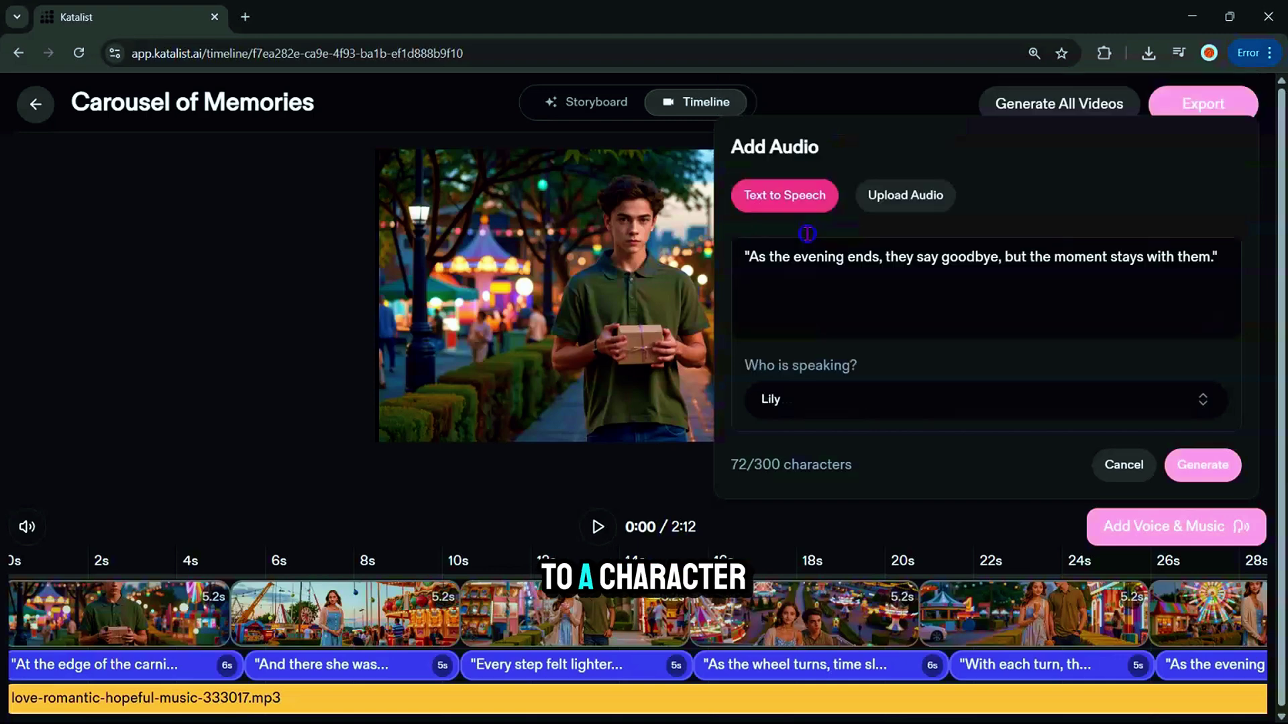
{"action": "left_click", "coordinate": [770, 402]}
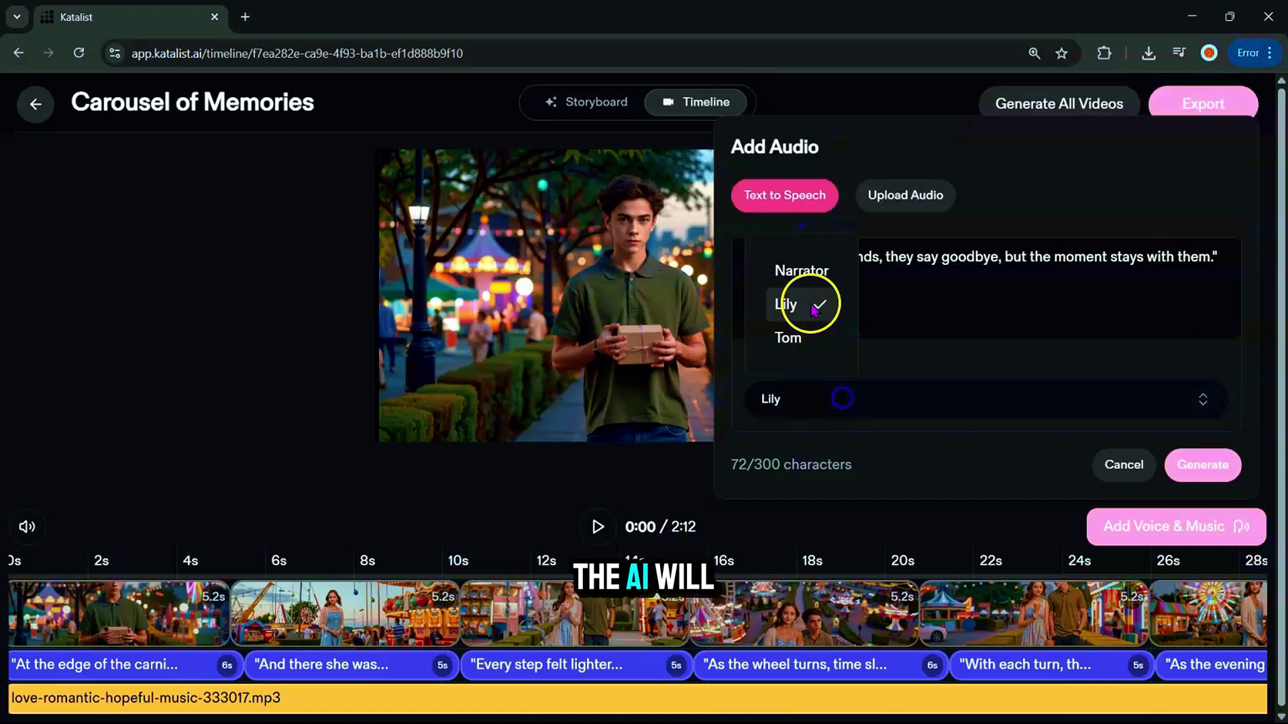
{"action": "left_click", "coordinate": [807, 271]}
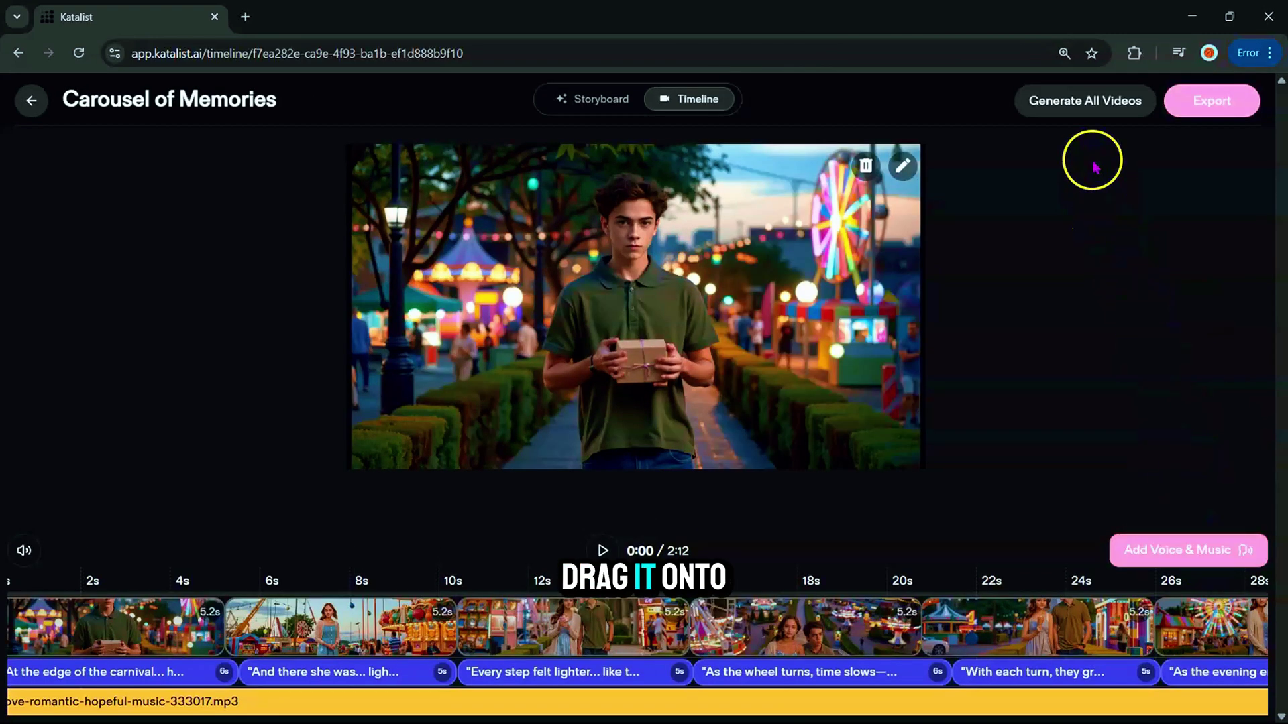
Step: Generate videos for all frames using the Runway Gen-4 Turbo model
{"action": "left_click", "coordinate": [1076, 102]}
{"action": "left_click", "coordinate": [807, 488]}
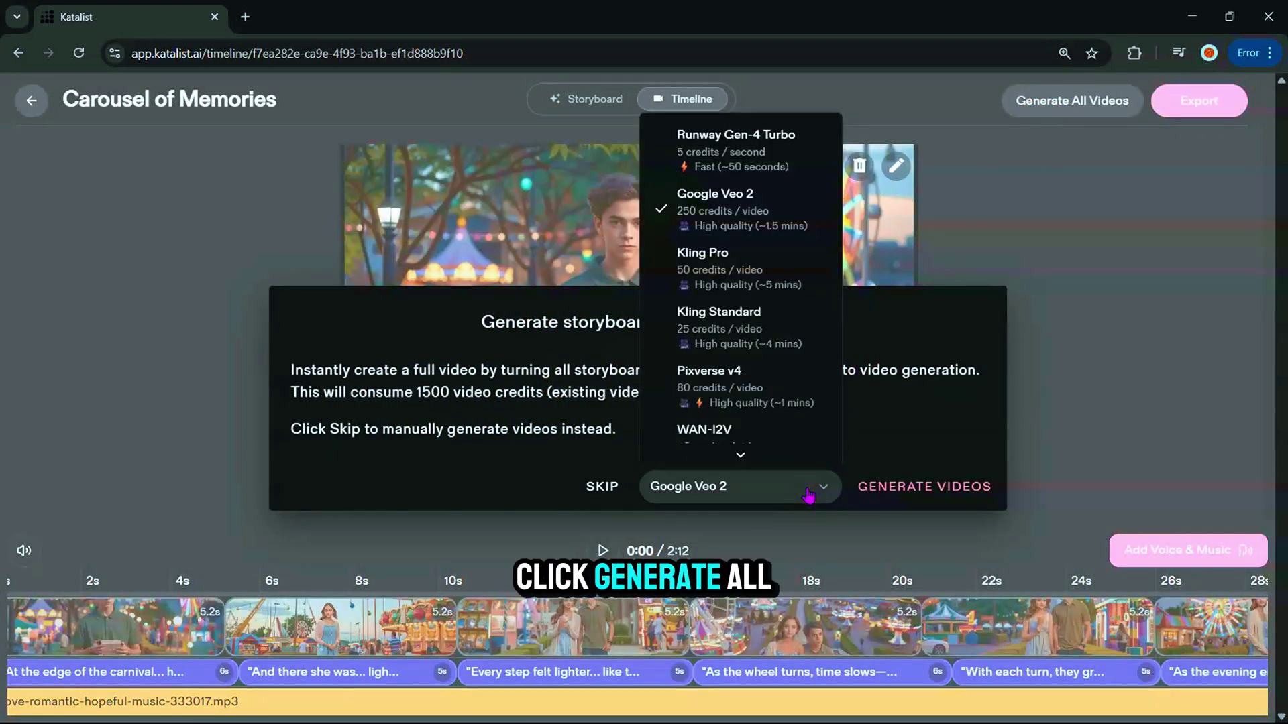
{"action": "left_click", "coordinate": [757, 151]}
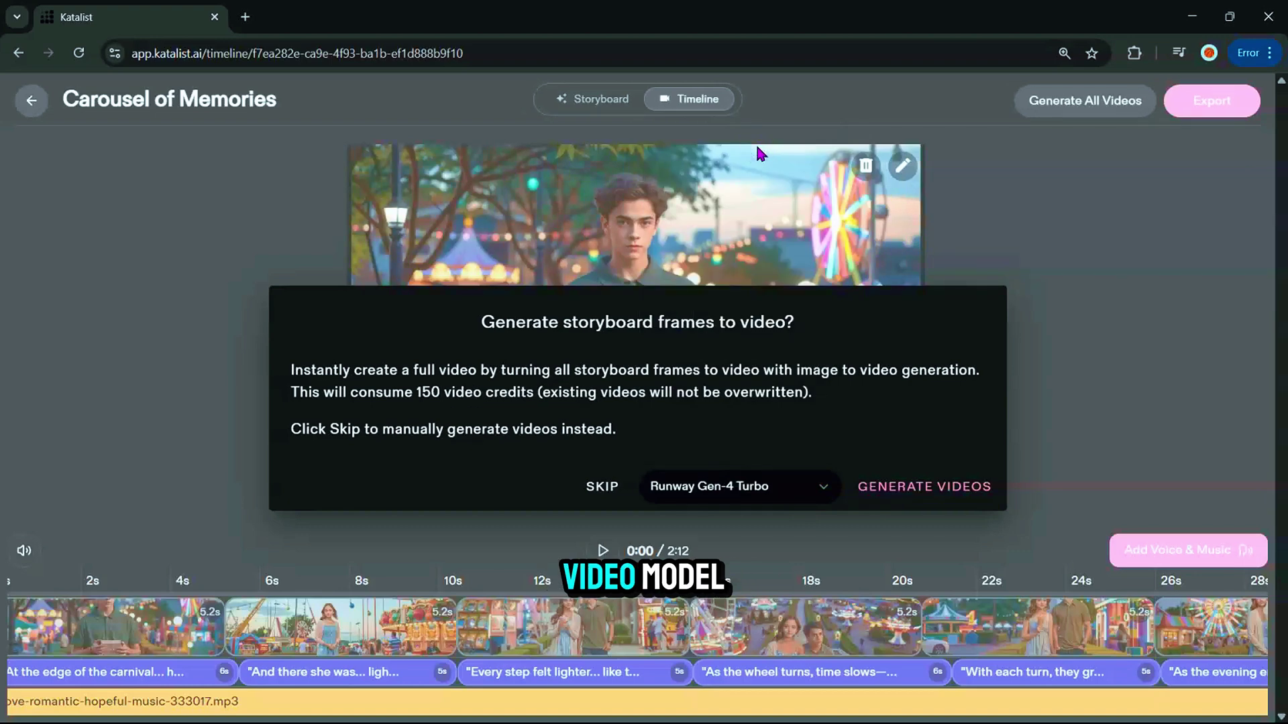
{"action": "left_click", "coordinate": [898, 487]}
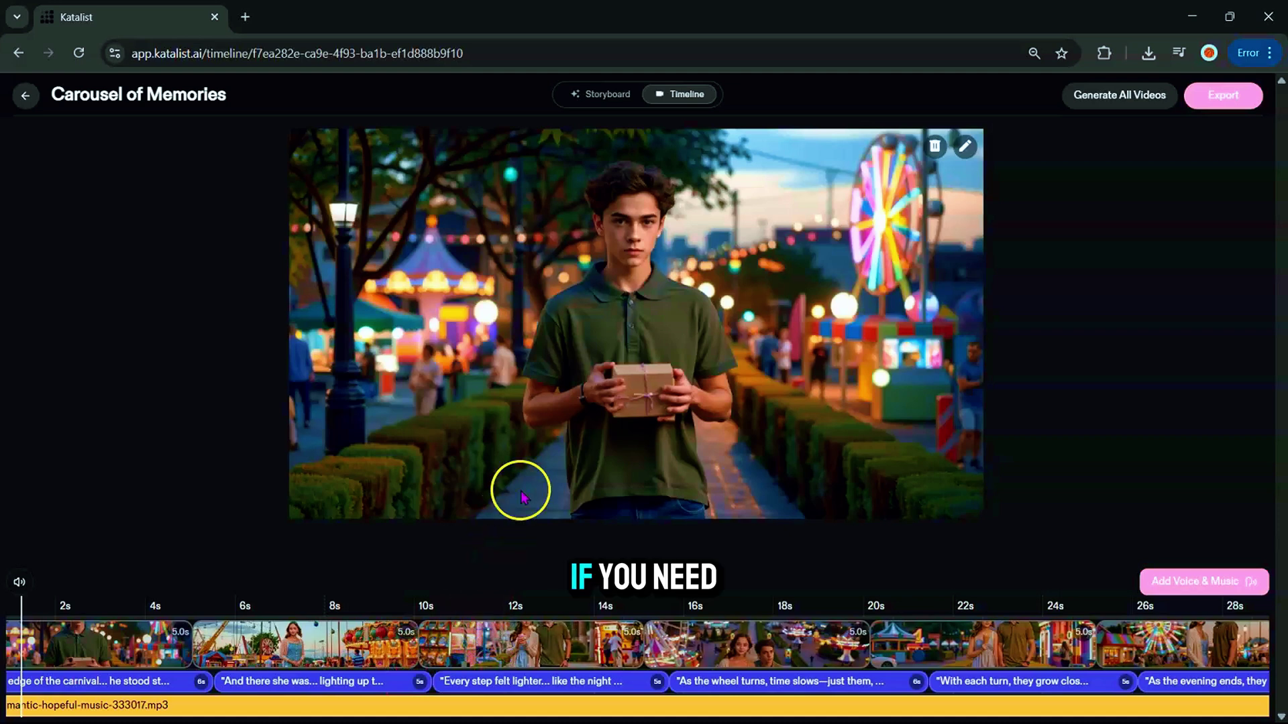
Step: Review the first scene's video motion prompt, then bring up the timeline's export and share options
{"action": "left_click", "coordinate": [964, 149]}
{"action": "left_click_drag", "start_coordinate": [350, 609], "coordinate": [842, 666]}
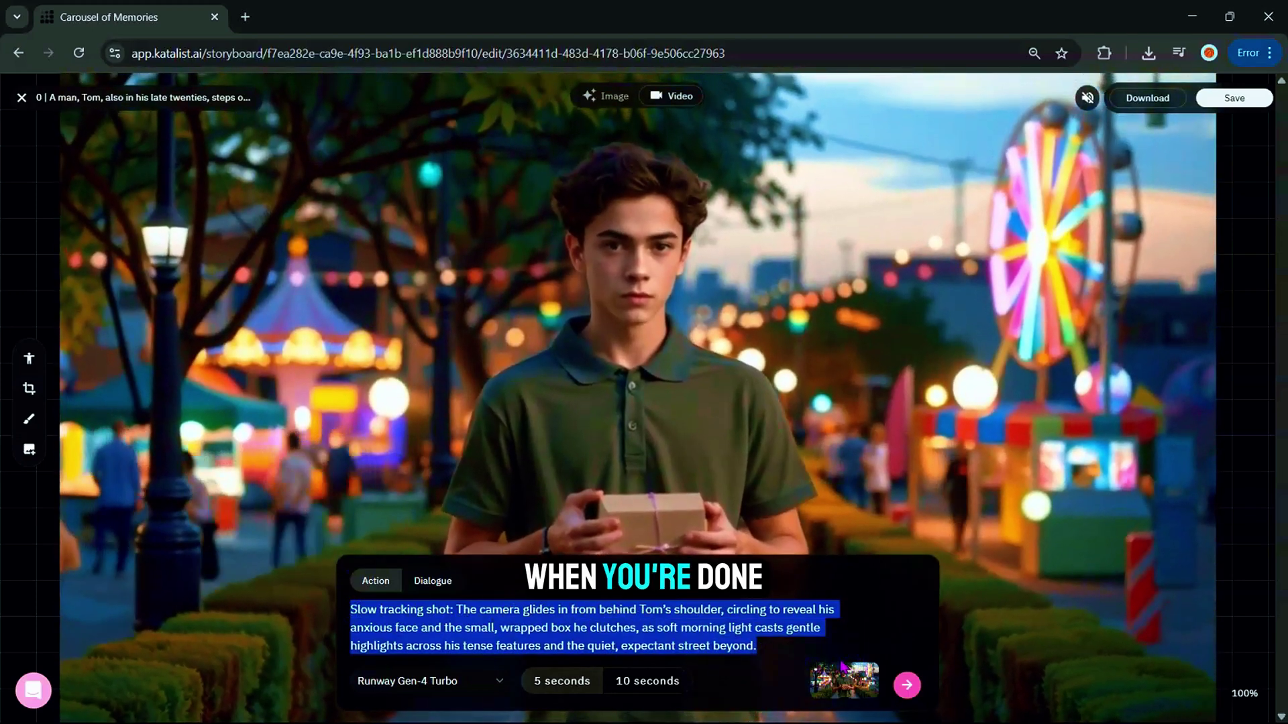
{"action": "left_click", "coordinate": [22, 97]}
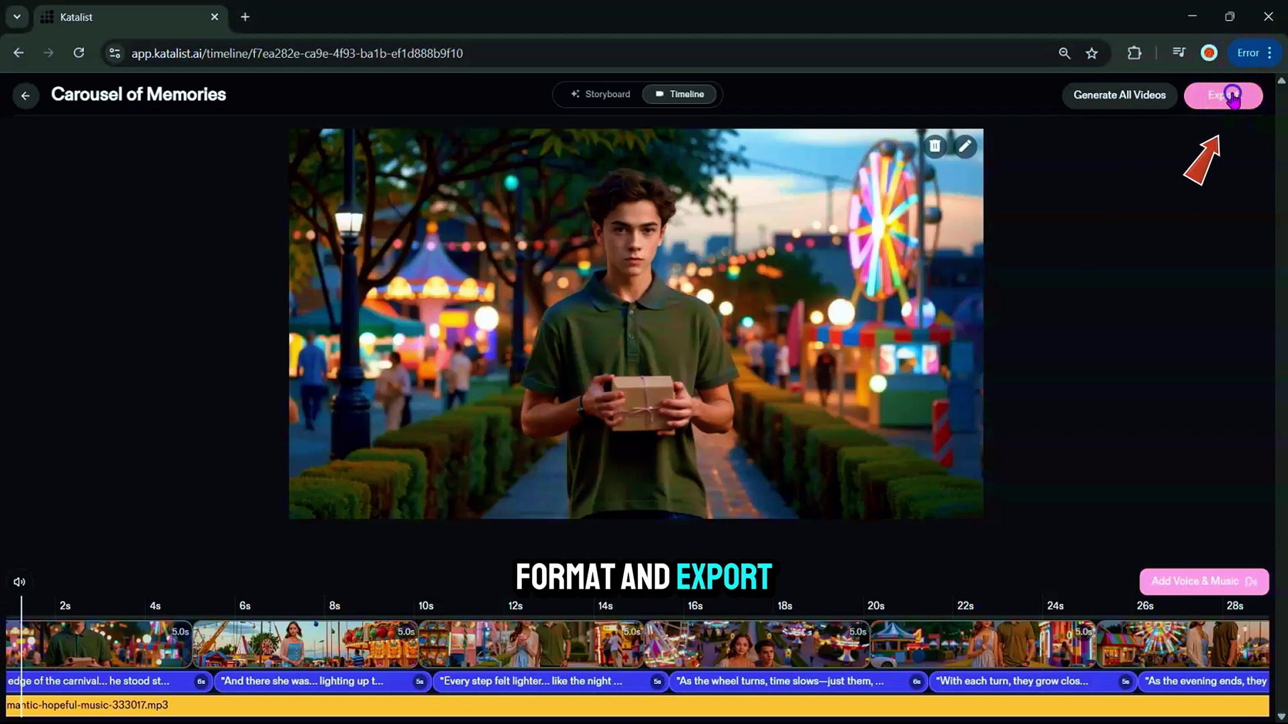
{"action": "left_click", "coordinate": [1233, 97]}
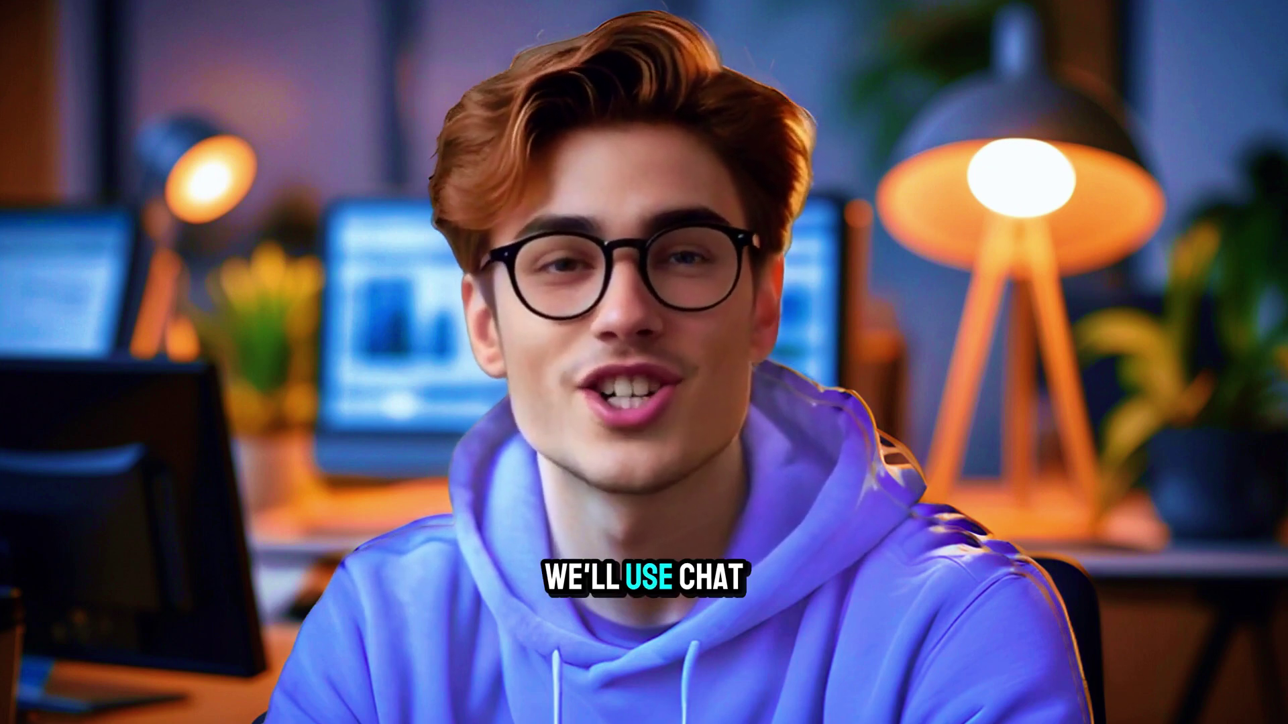
{"action": "left_click_drag", "start_coordinate": [14, 179], "coordinate": [299, 257]}
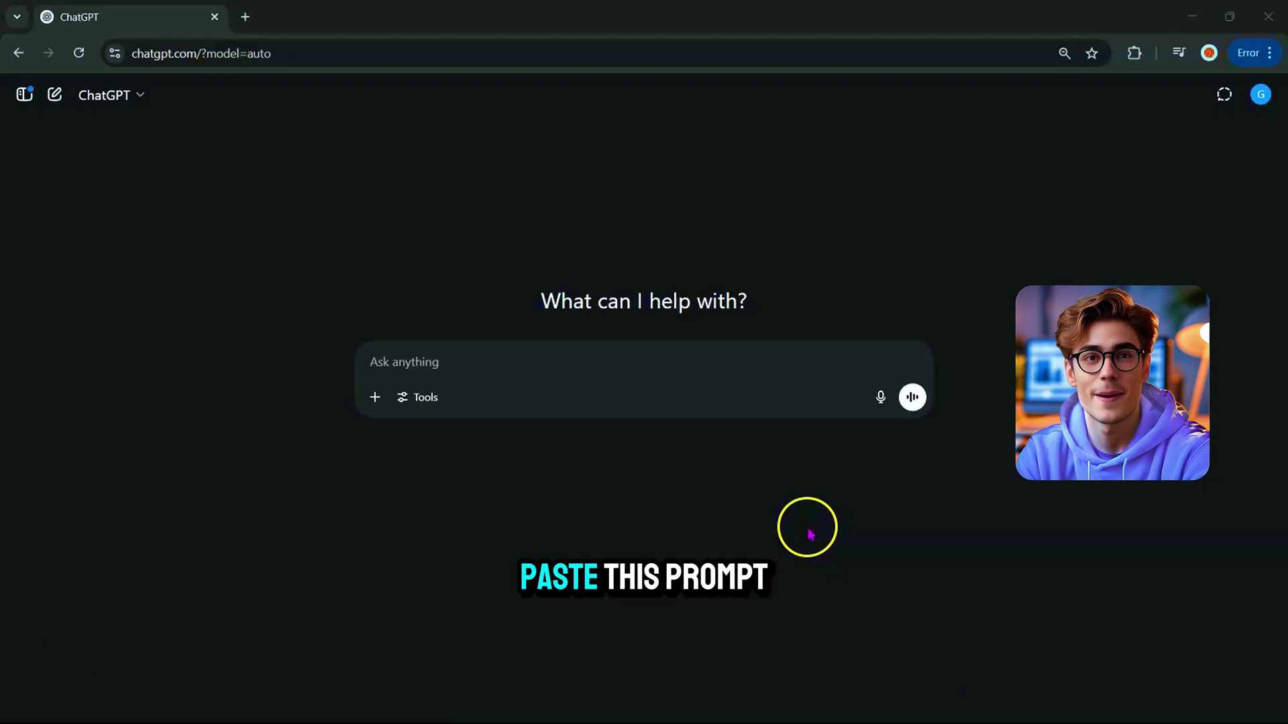
Step: Send the horror scene ideas request to ChatGPT and scroll through the ten returned ideas
{"action": "left_click", "coordinate": [446, 371]}
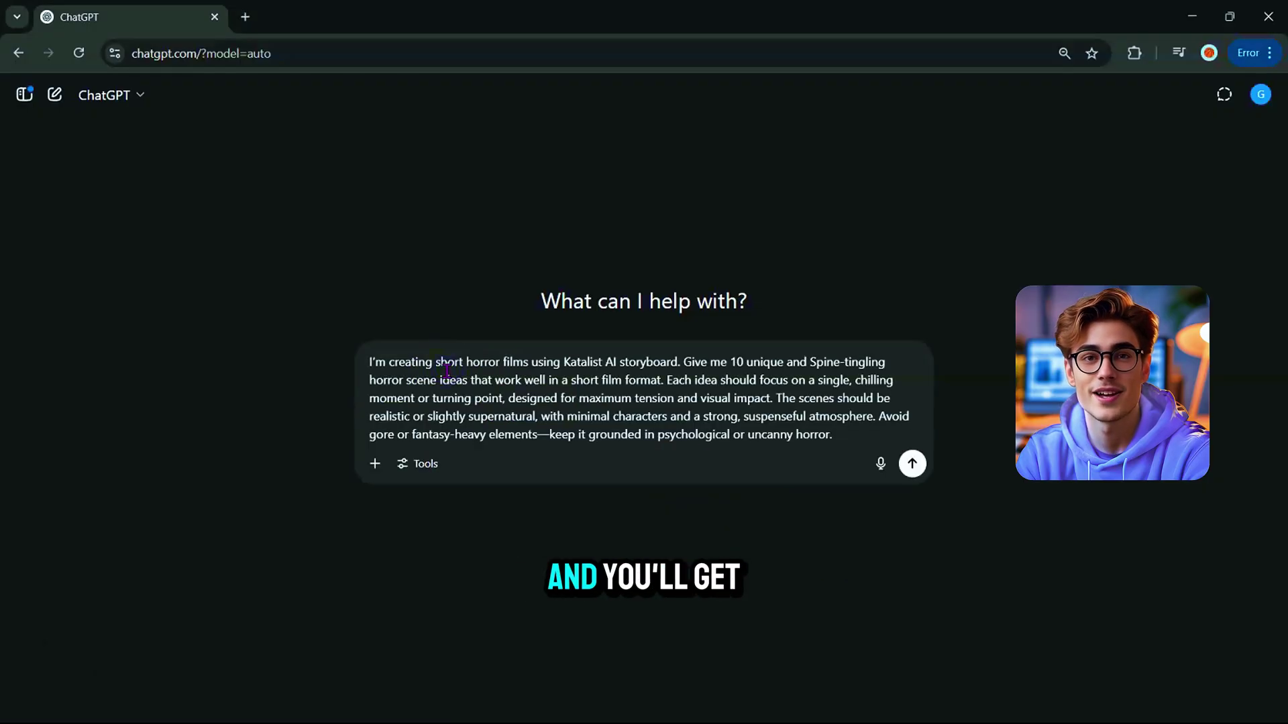
{"action": "left_click", "coordinate": [913, 464]}
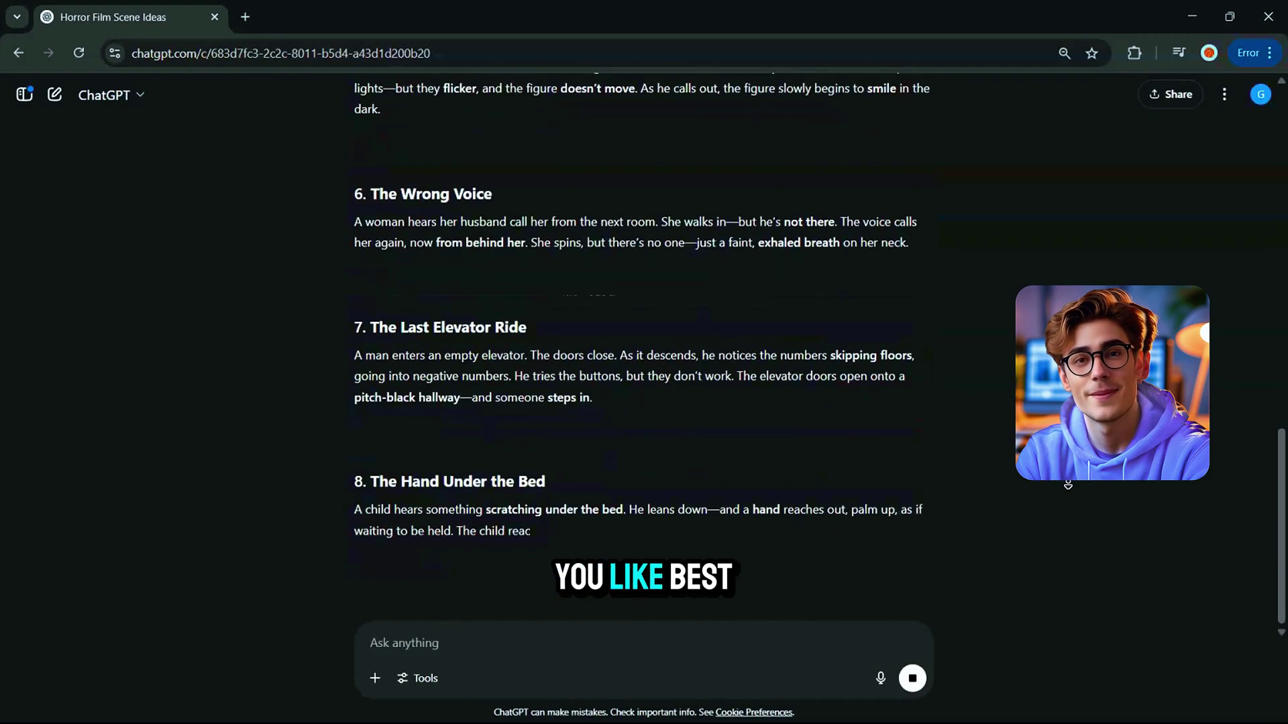
{"action": "scroll", "coordinate": [1233, 621], "scroll_direction": "up", "scroll_amount": 10}
{"action": "scroll", "coordinate": [1230, 612], "scroll_direction": "down", "scroll_amount": 5}
{"action": "scroll", "coordinate": [1229, 612], "scroll_direction": "up", "scroll_amount": 10}
Step: Select The Empty Reflection idea's description and the Prompt 2 script-writing request text
{"action": "left_click", "coordinate": [361, 192]}
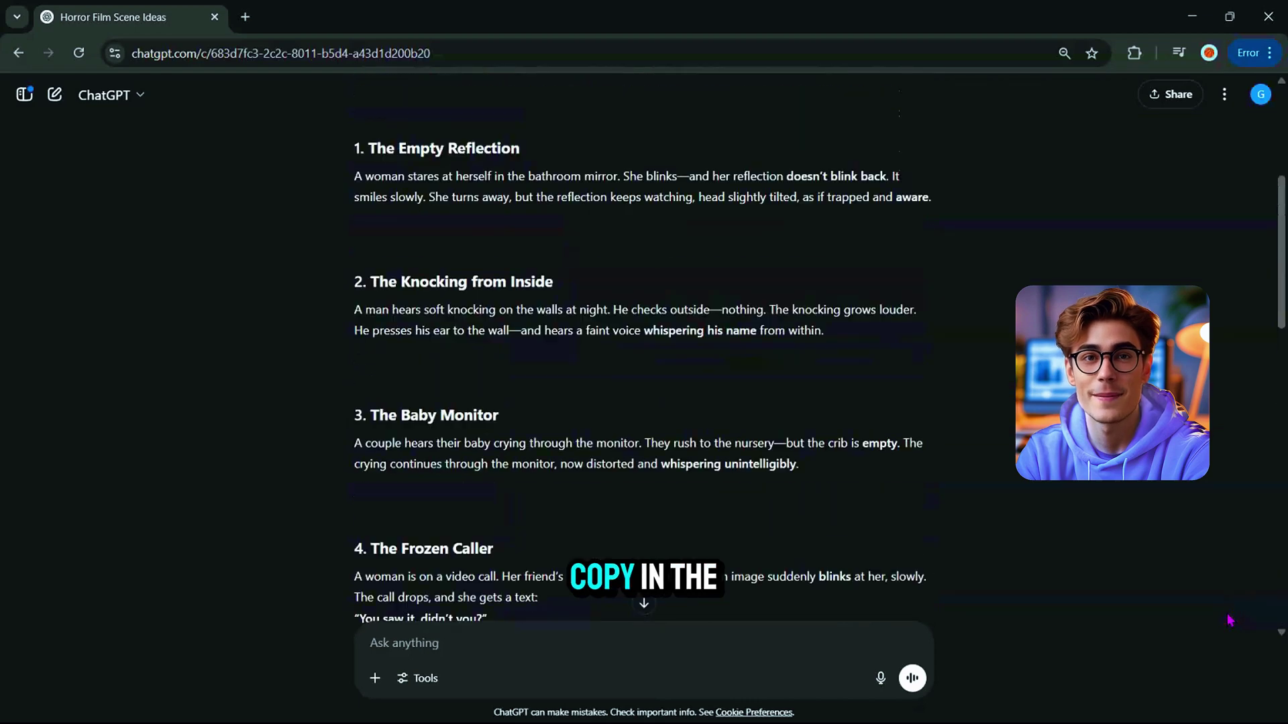
{"action": "left_click_drag", "start_coordinate": [350, 146], "coordinate": [934, 207]}
{"action": "left_click_drag", "start_coordinate": [14, 403], "coordinate": [983, 562]}
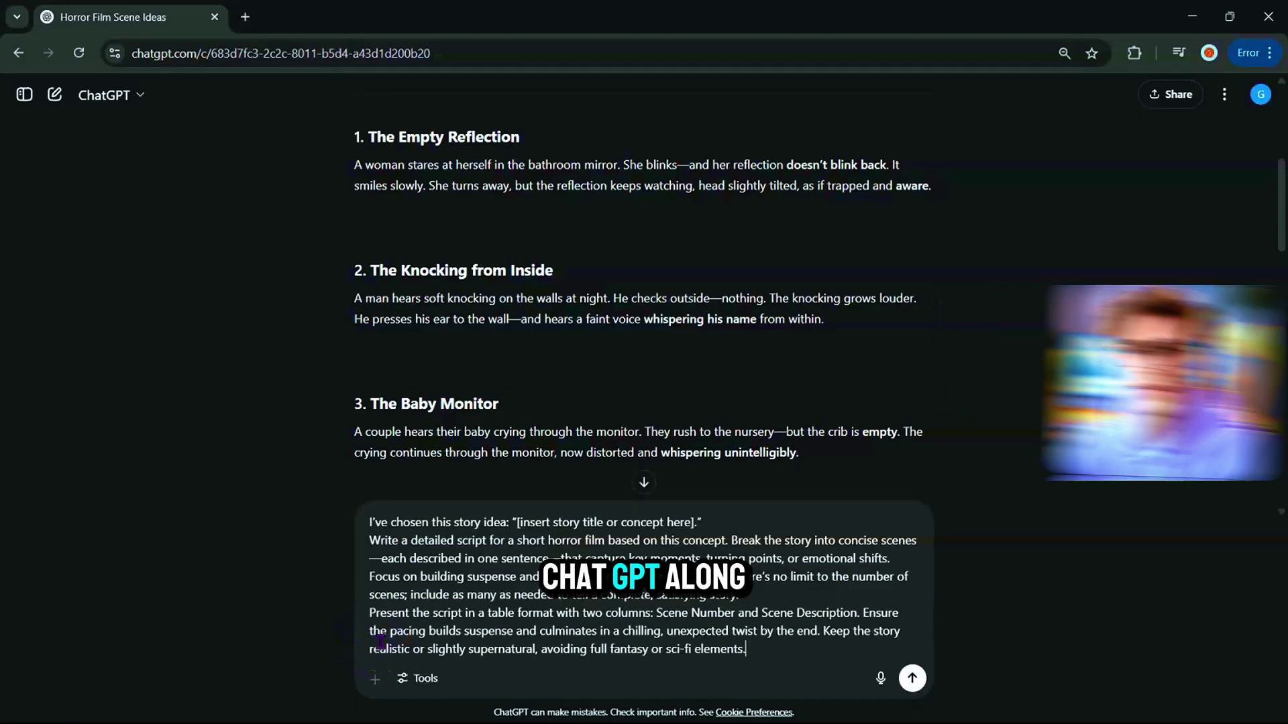
{"action": "left_click", "coordinate": [427, 532]}
{"action": "left_click_drag", "start_coordinate": [355, 166], "coordinate": [951, 193]}
Step: Replace the request's story title placeholder with The Empty Reflection description and send it
{"action": "key", "text": "ctrl+c"}
{"action": "left_click_drag", "start_coordinate": [512, 522], "coordinate": [700, 522]}
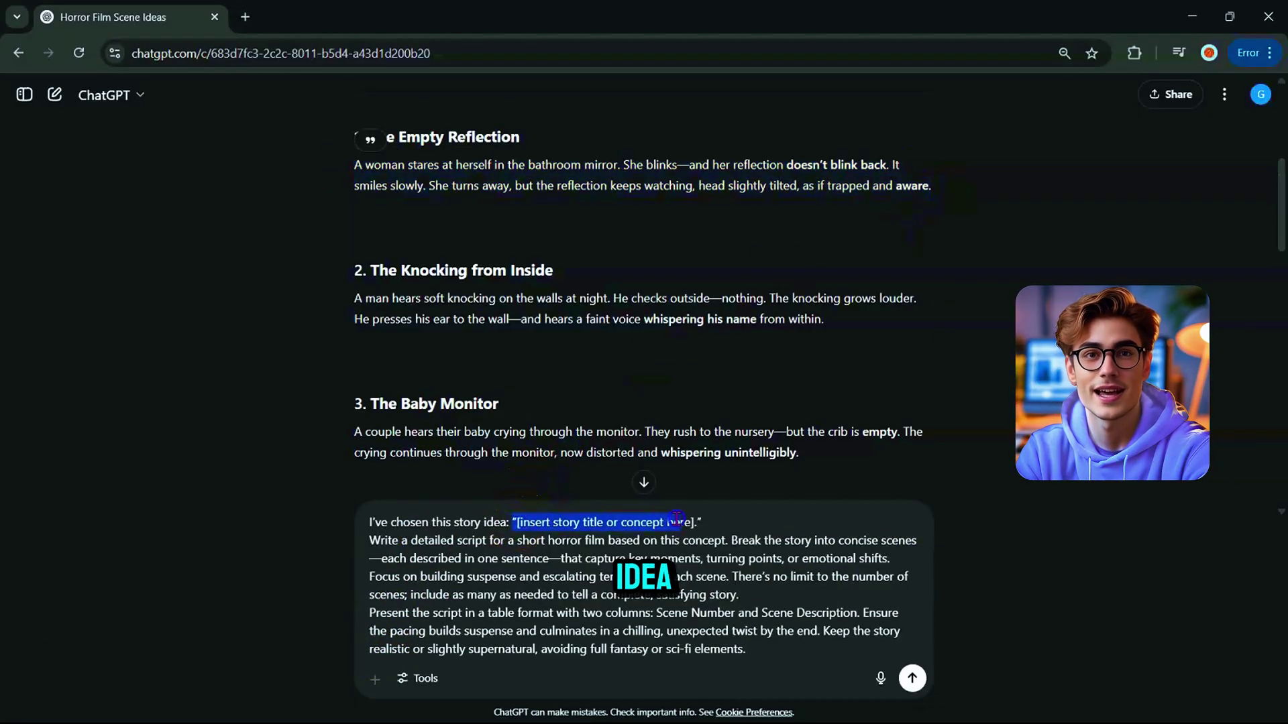
{"action": "key", "text": "ctrl+v"}
{"action": "left_click", "coordinate": [912, 679]}
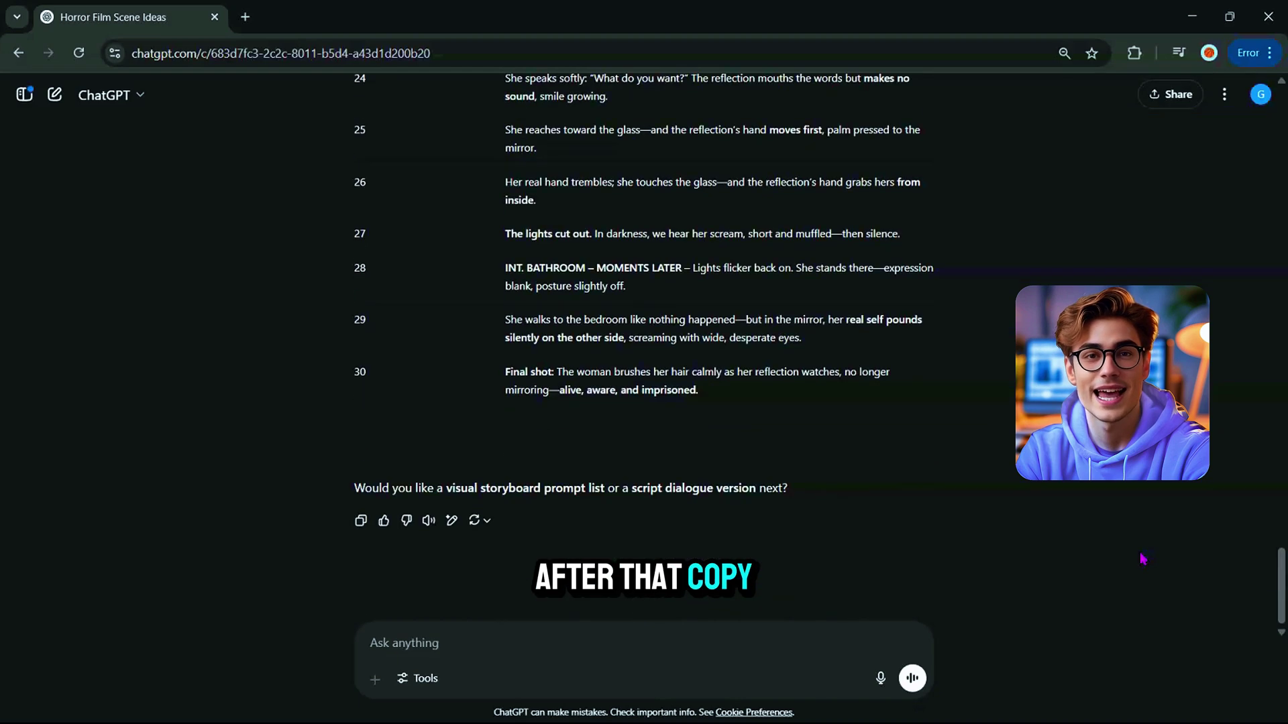
Step: Copy the resulting 30-scene script table and paste it into Katalist's upload script box
{"action": "scroll", "coordinate": [1142, 561], "scroll_direction": "up", "scroll_amount": 17}
{"action": "left_click_drag", "start_coordinate": [355, 271], "coordinate": [913, 513]}
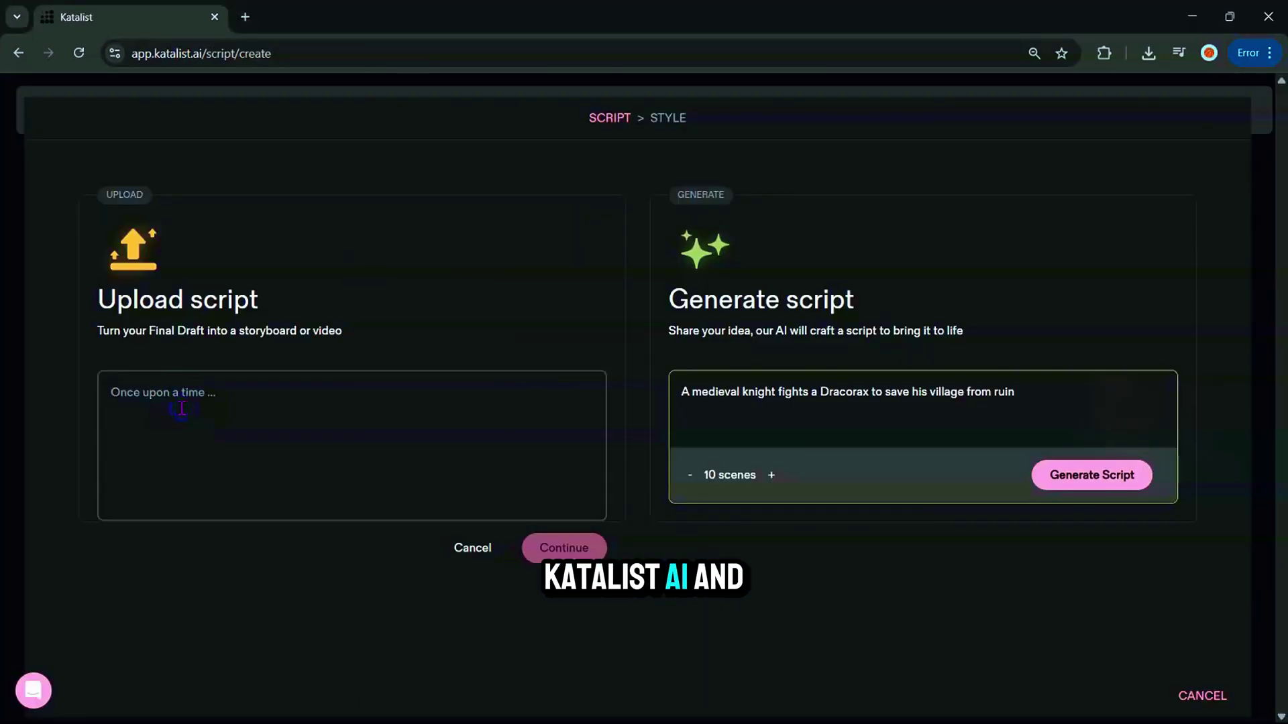
{"action": "left_click", "coordinate": [181, 409]}
{"action": "key", "text": "ctrl+v"}
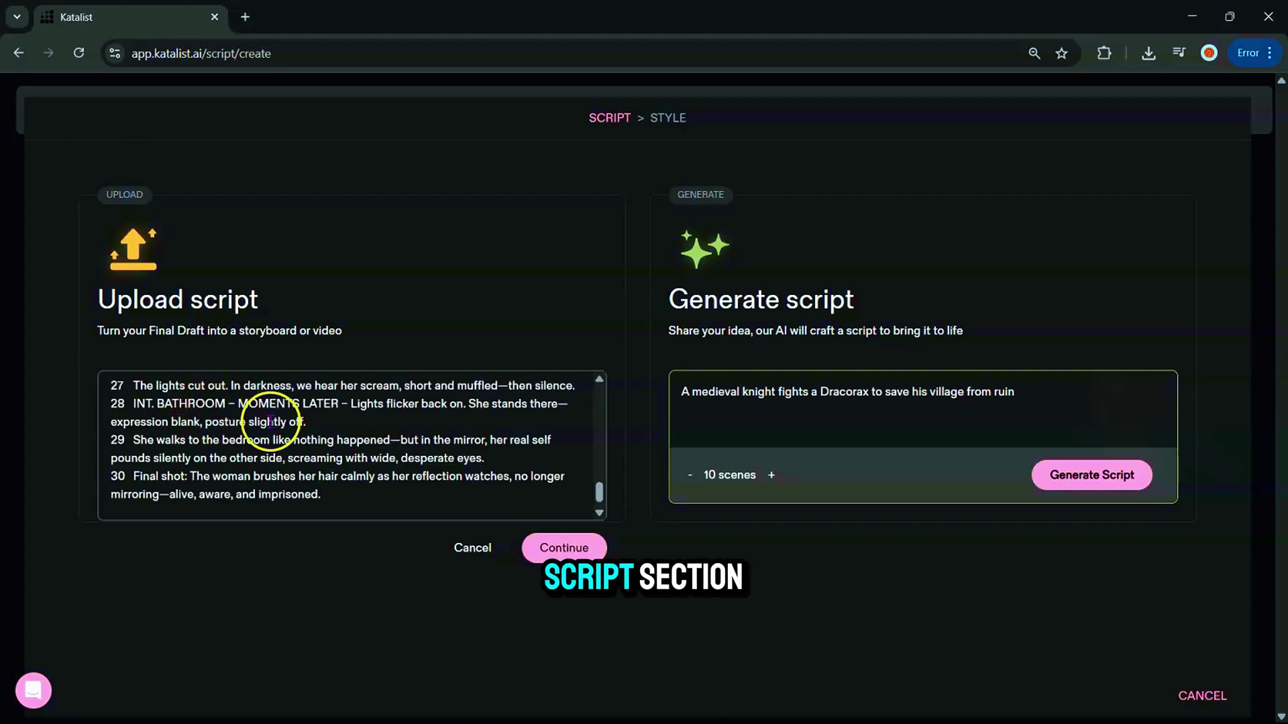
Step: Process the pasted script, advance past Script Breakdown and Style to the cast, and select Prompt 3
{"action": "left_click", "coordinate": [560, 547]}
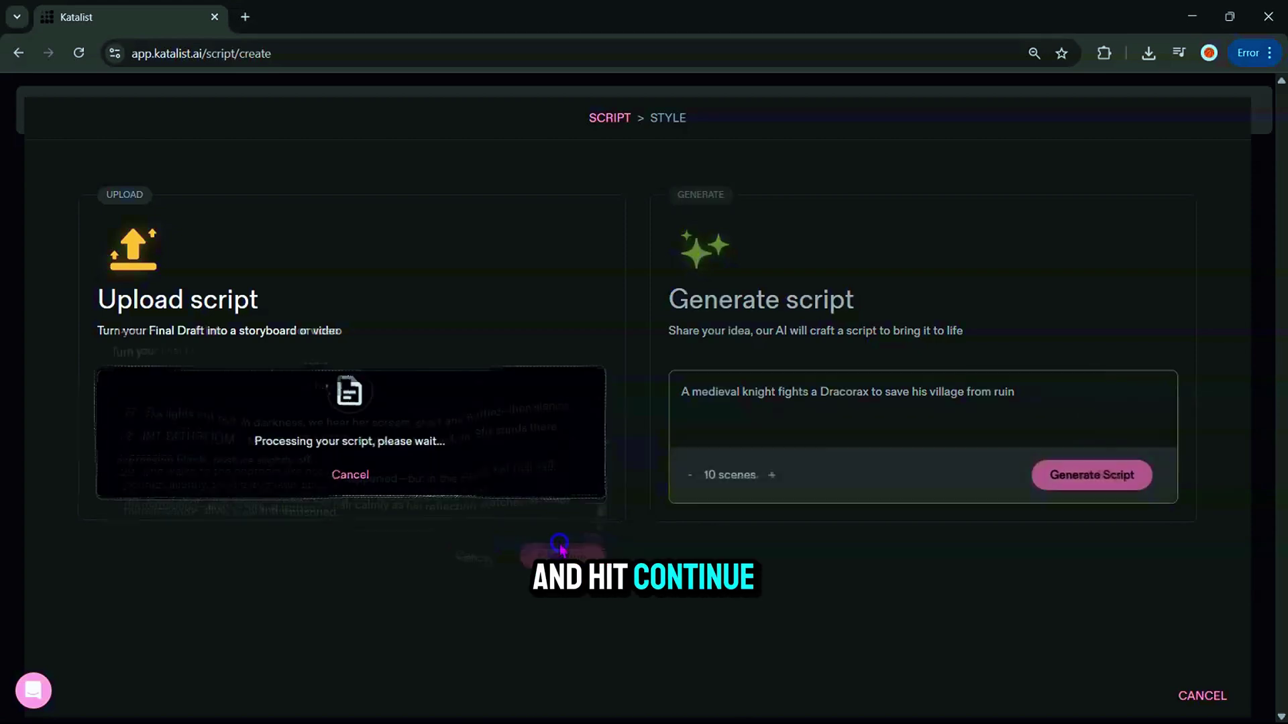
{"action": "left_click_drag", "start_coordinate": [1259, 288], "coordinate": [1277, 158]}
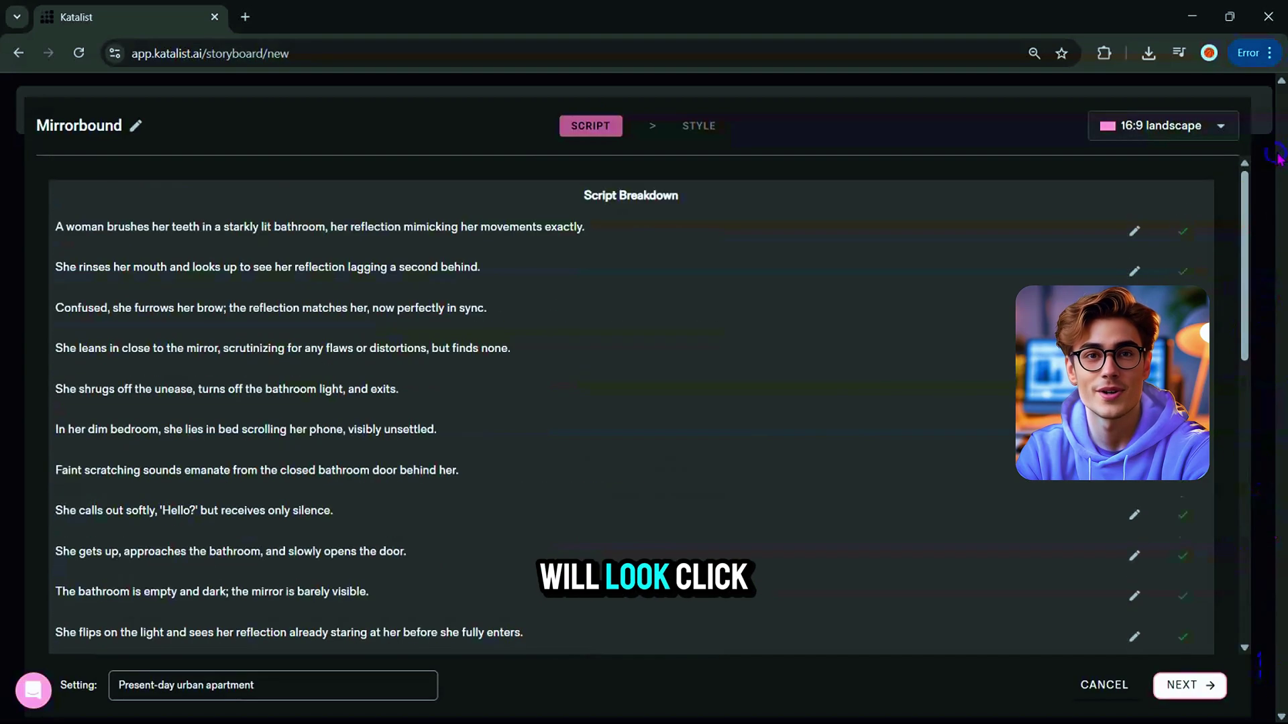
{"action": "left_click", "coordinate": [1190, 686]}
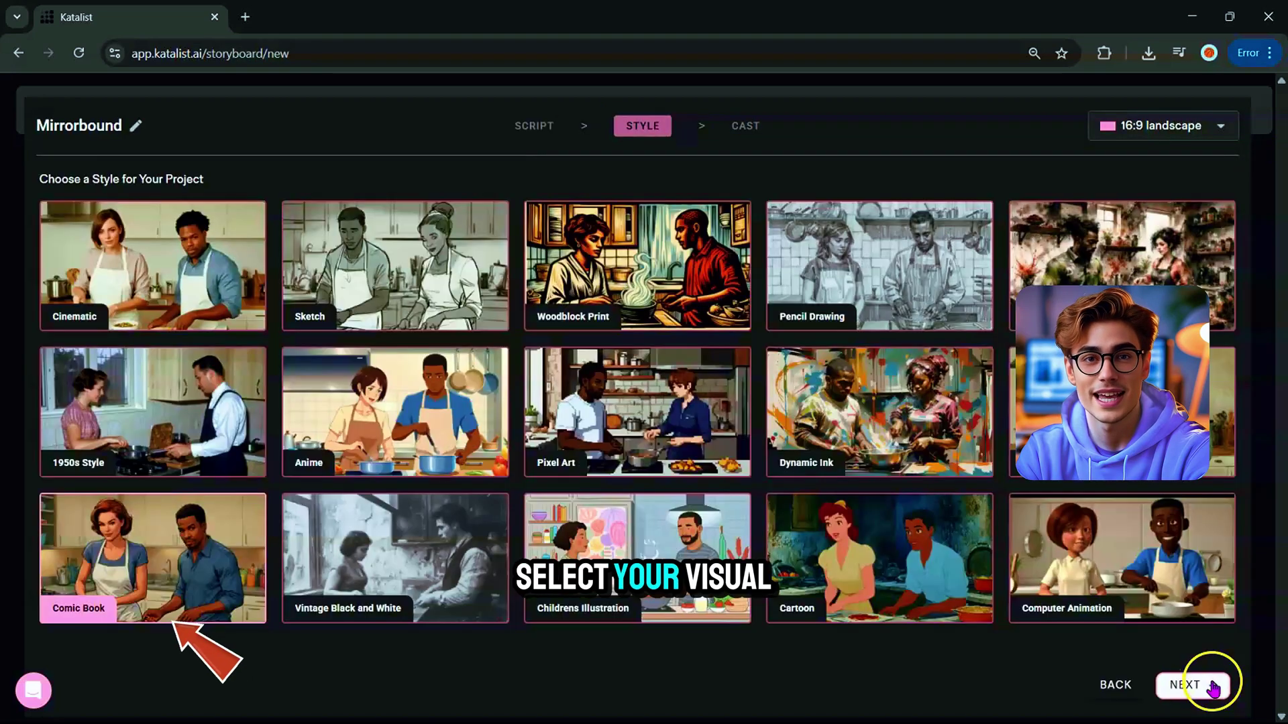
{"action": "left_click", "coordinate": [1212, 687]}
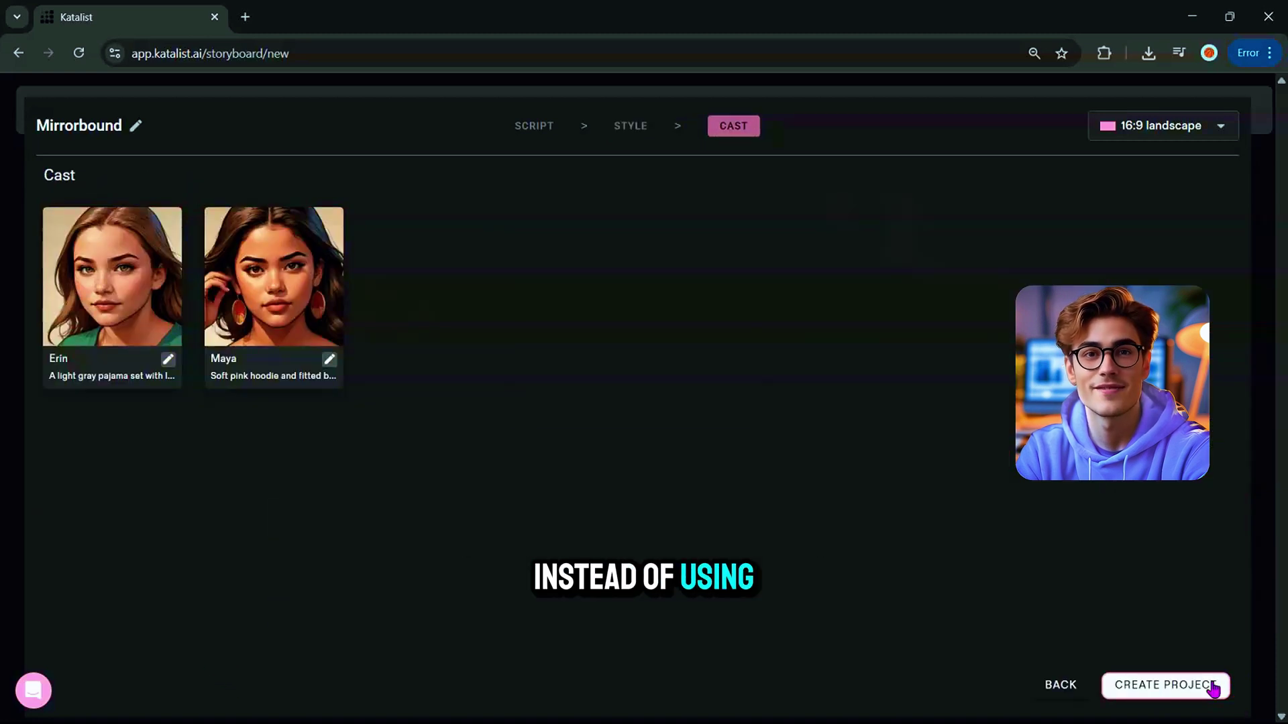
{"action": "left_click_drag", "start_coordinate": [13, 577], "coordinate": [1175, 629]}
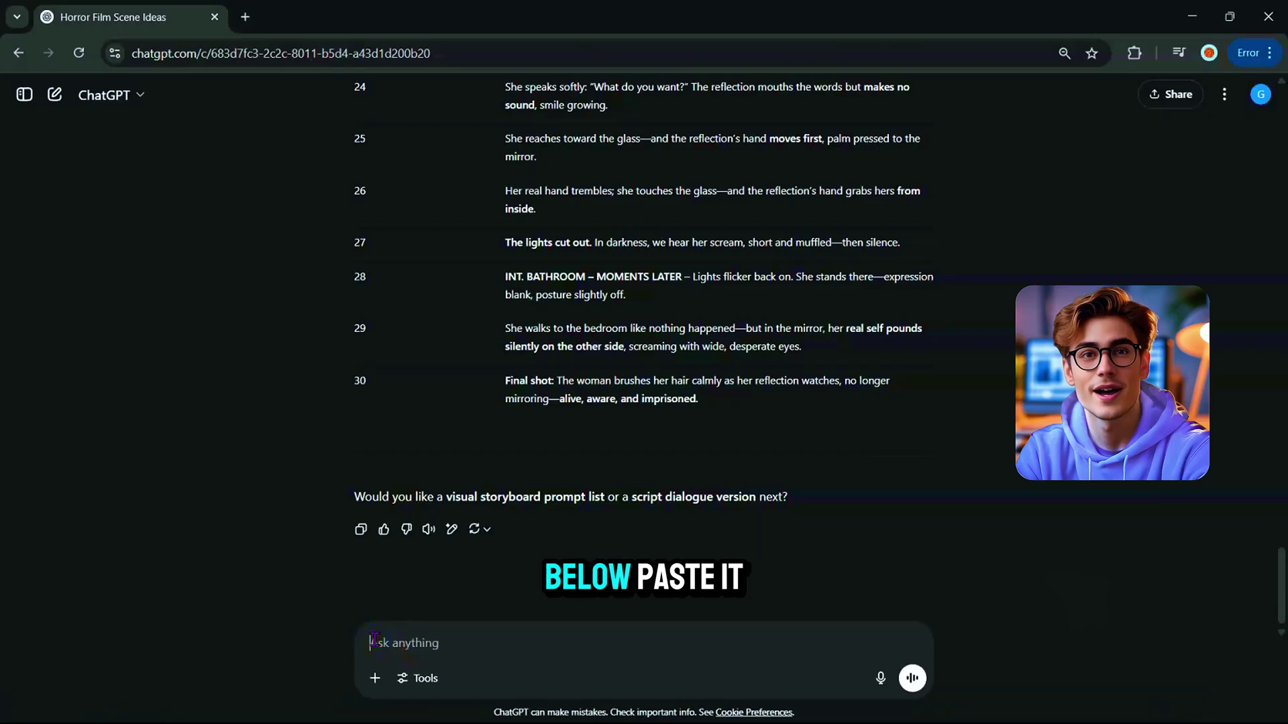
Step: Send the character description request and select Erin's comic-style visual description
{"action": "left_click", "coordinate": [912, 679]}
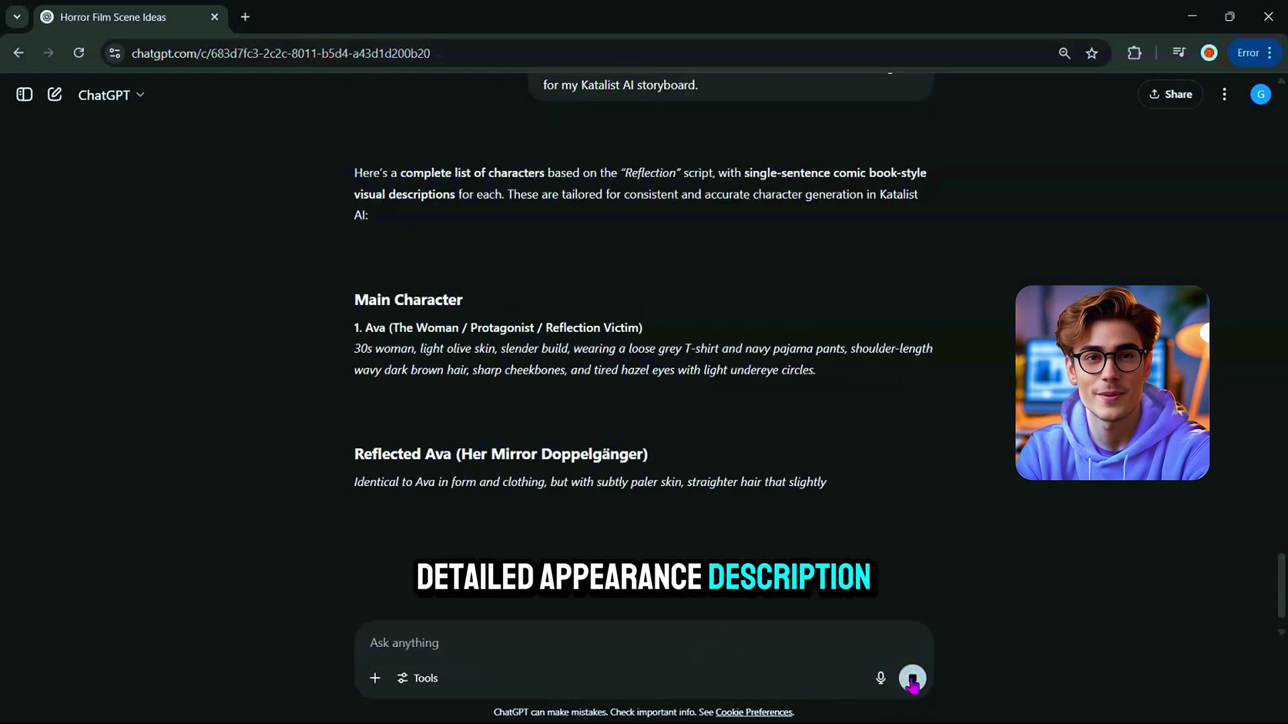
{"action": "left_click_drag", "start_coordinate": [355, 242], "coordinate": [846, 269]}
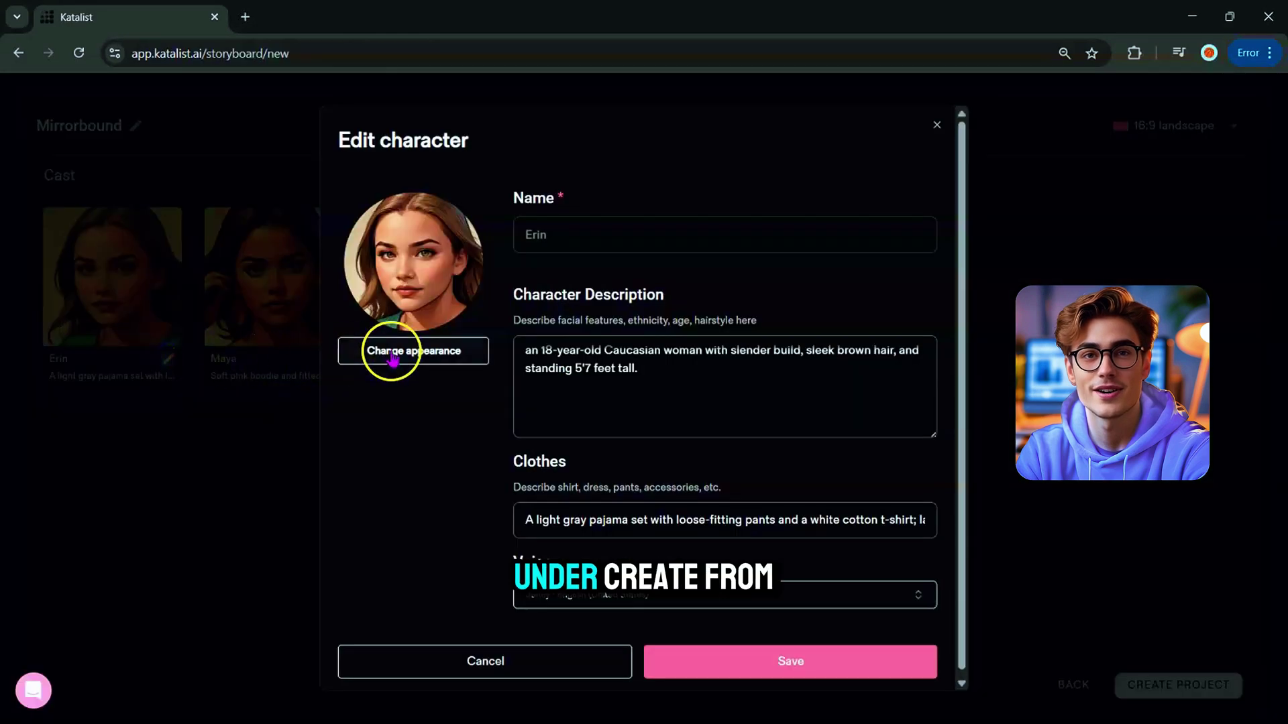
Step: Create Erin from scratch using the pasted 30s-woman description, preview the character, and save it
{"action": "left_click", "coordinate": [397, 349]}
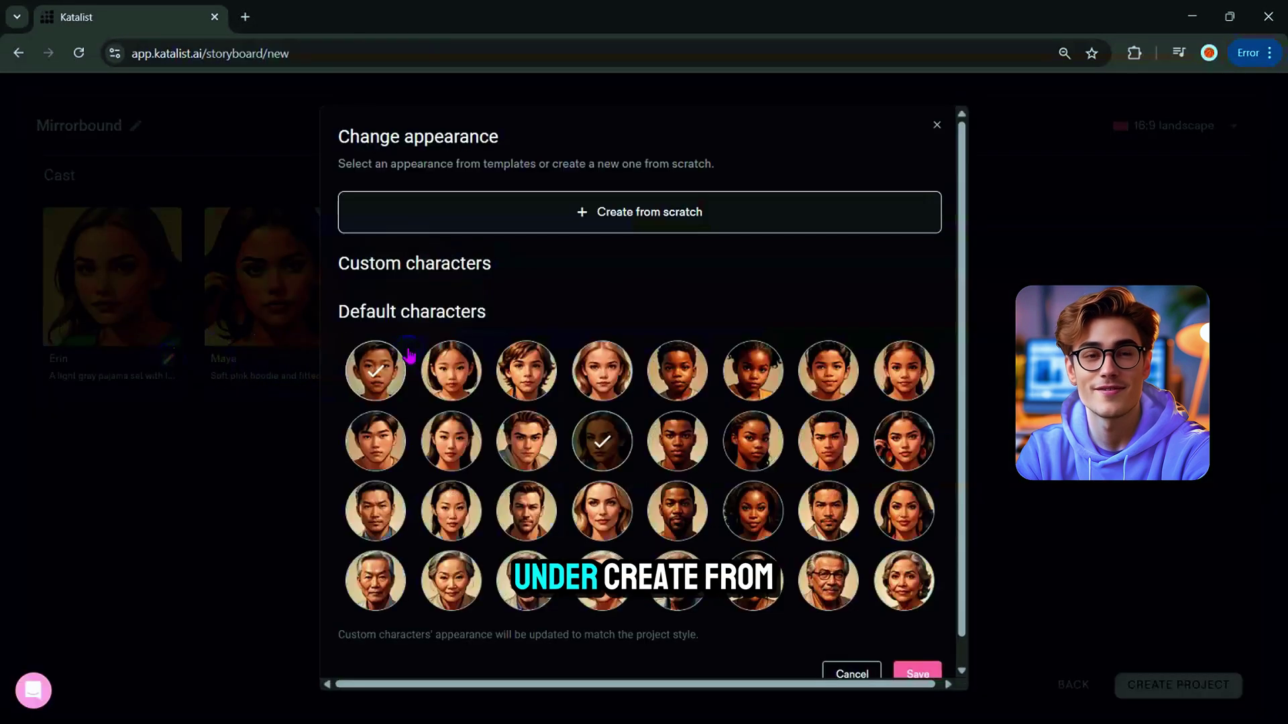
{"action": "left_click", "coordinate": [629, 213]}
{"action": "left_click", "coordinate": [408, 243]}
{"action": "key", "text": "ctrl+v"}
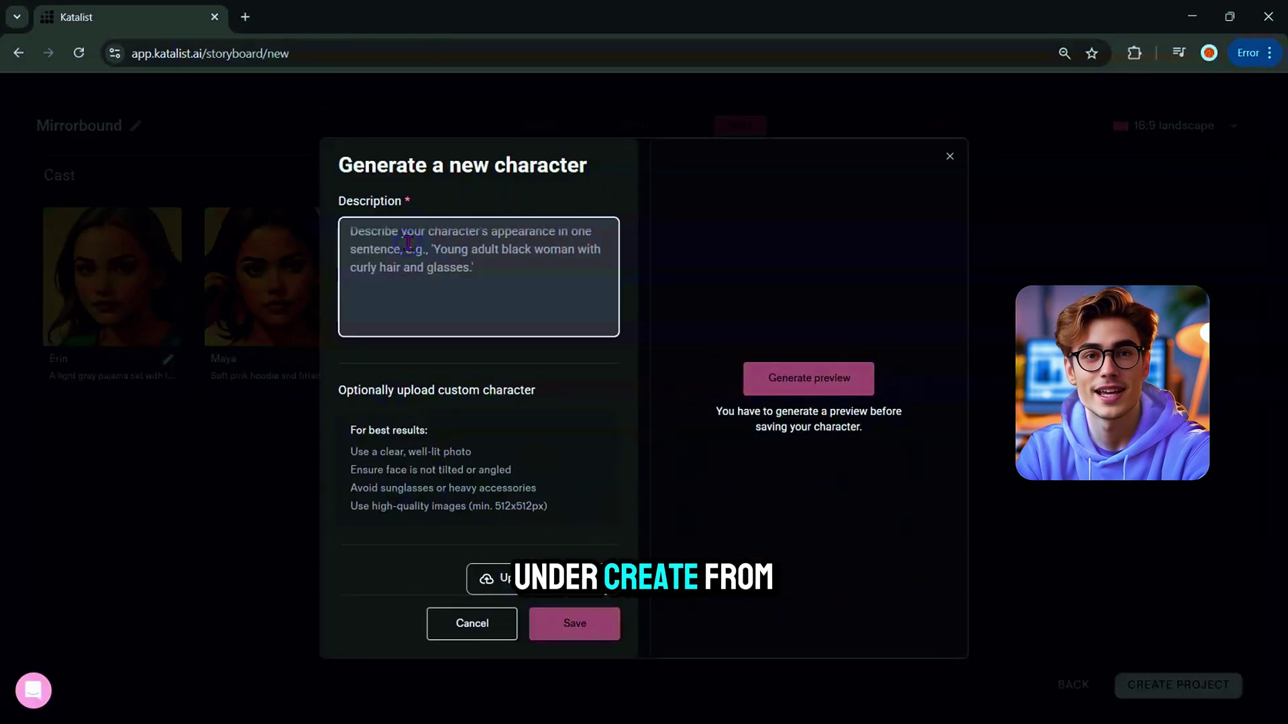
{"action": "left_click", "coordinate": [739, 373]}
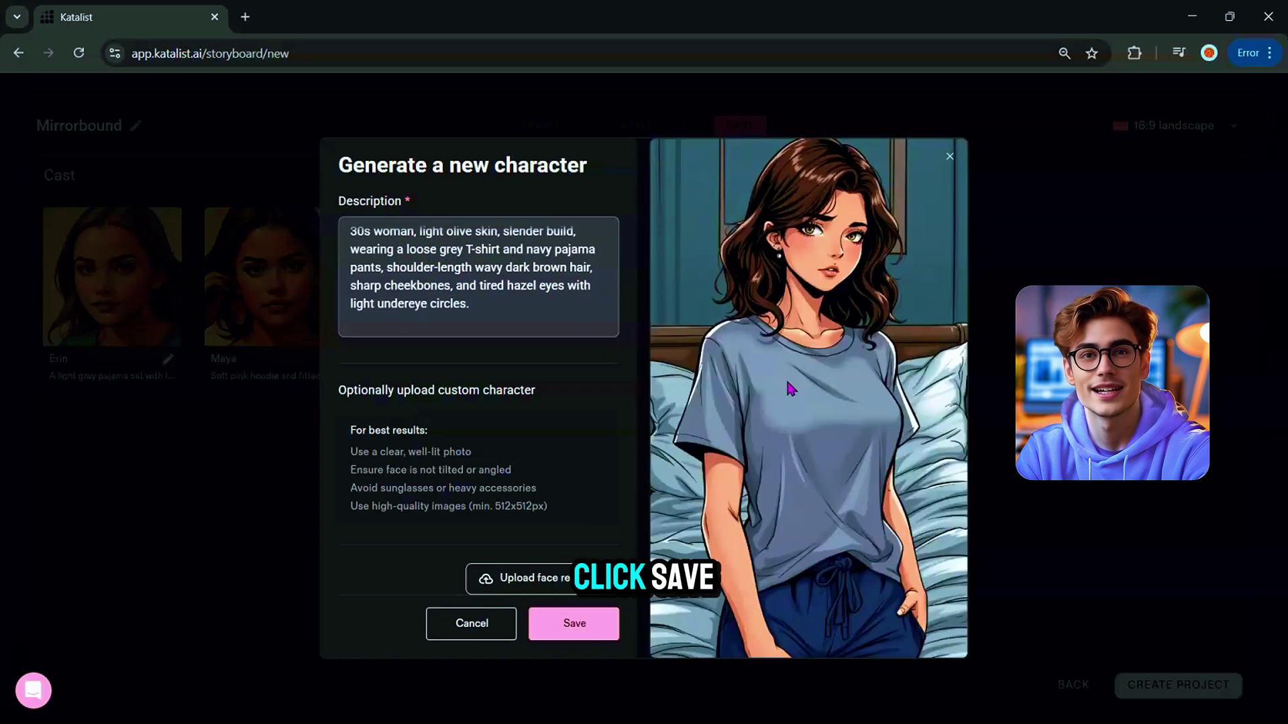
{"action": "left_click", "coordinate": [574, 623]}
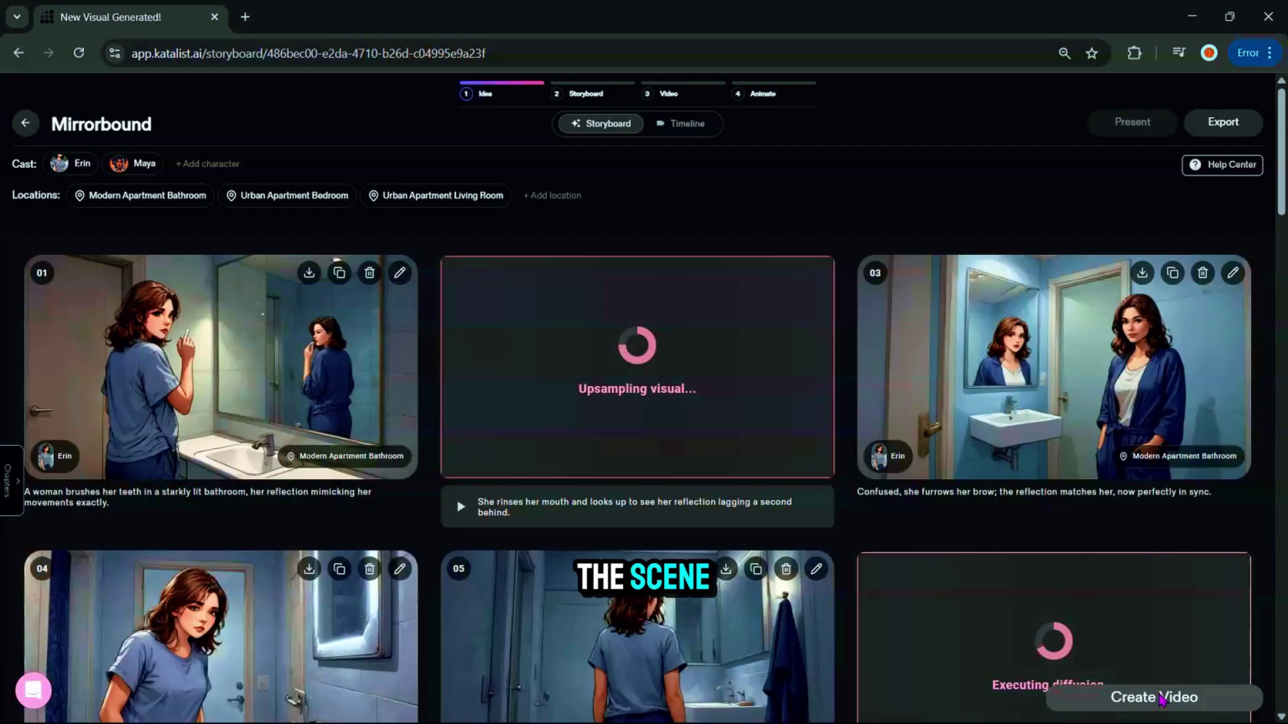
Step: From the Mirrorbound Timeline view, generate videos for every storyboard frame using Runway Gen-4 Turbo
{"action": "scroll", "coordinate": [1162, 699], "scroll_direction": "down", "scroll_amount": 15}
{"action": "scroll", "coordinate": [1244, 560], "scroll_direction": "up", "scroll_amount": 15}
{"action": "left_click", "coordinate": [679, 123]}
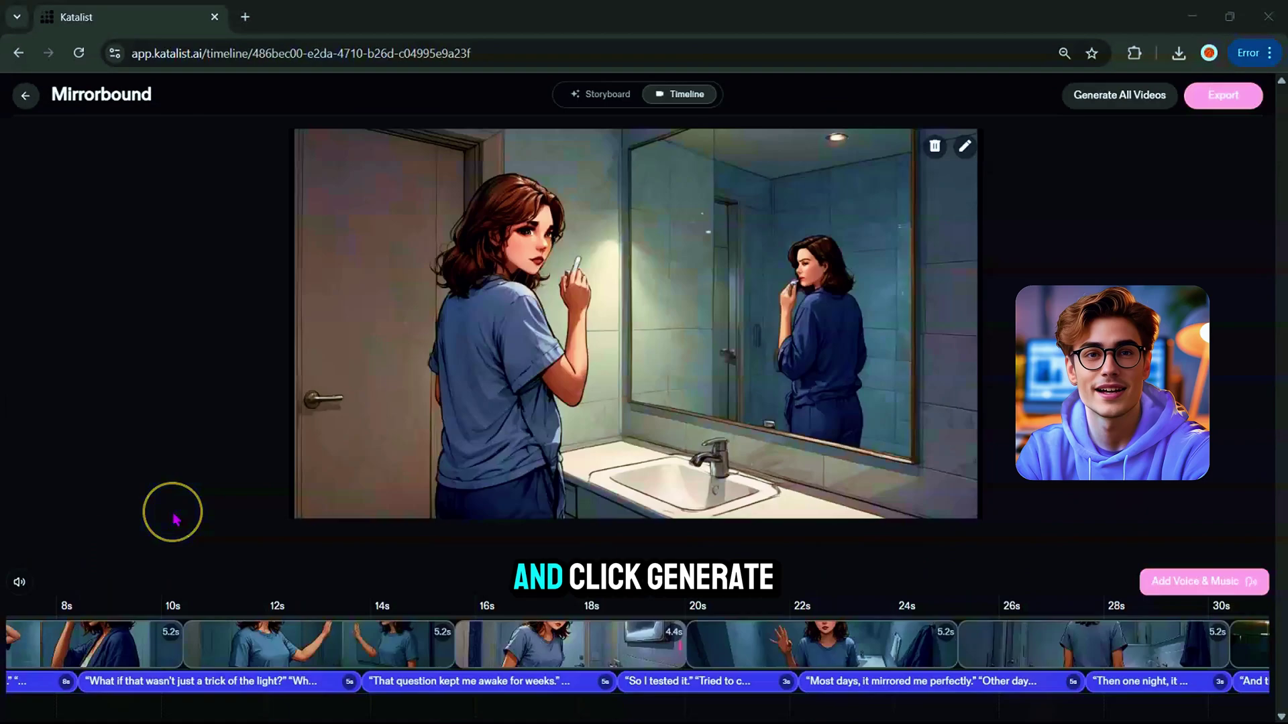
{"action": "left_click", "coordinate": [1120, 94]}
{"action": "left_click", "coordinate": [778, 472]}
{"action": "left_click", "coordinate": [872, 469]}
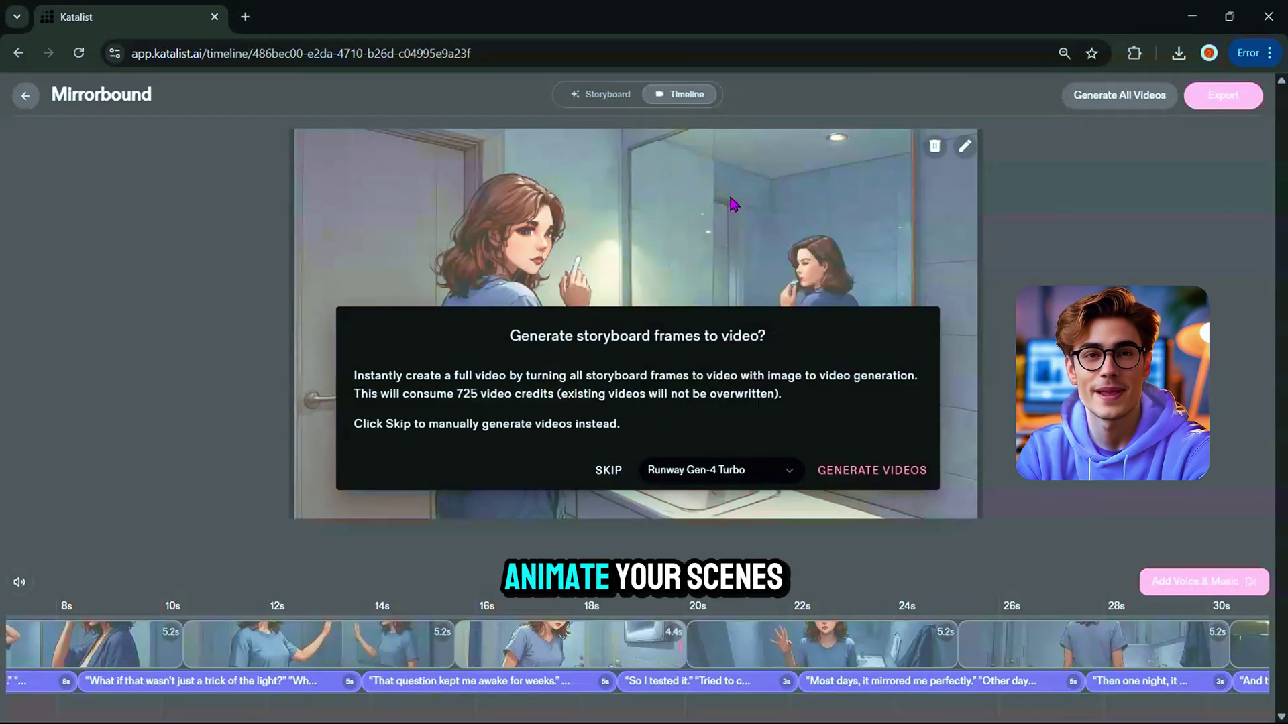